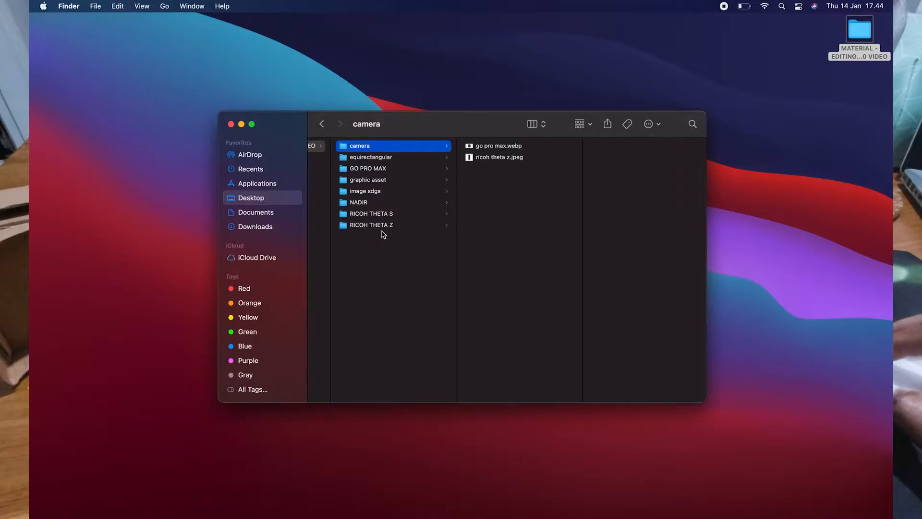
- Rename the RICOH THETA Z folder to RICOH THETA Z1 and return to the parent folder
click(384, 225)
key(Return)
key(Right)
text(1)
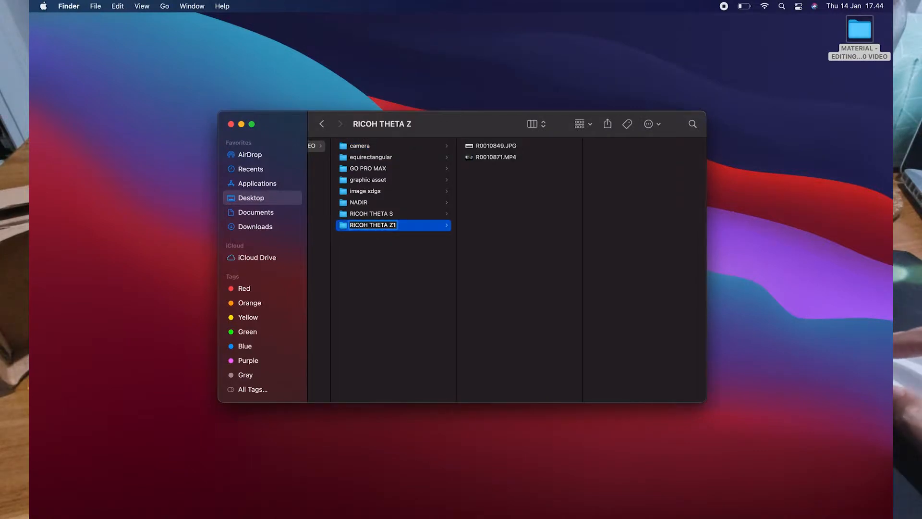
key(Return)
key(Left)
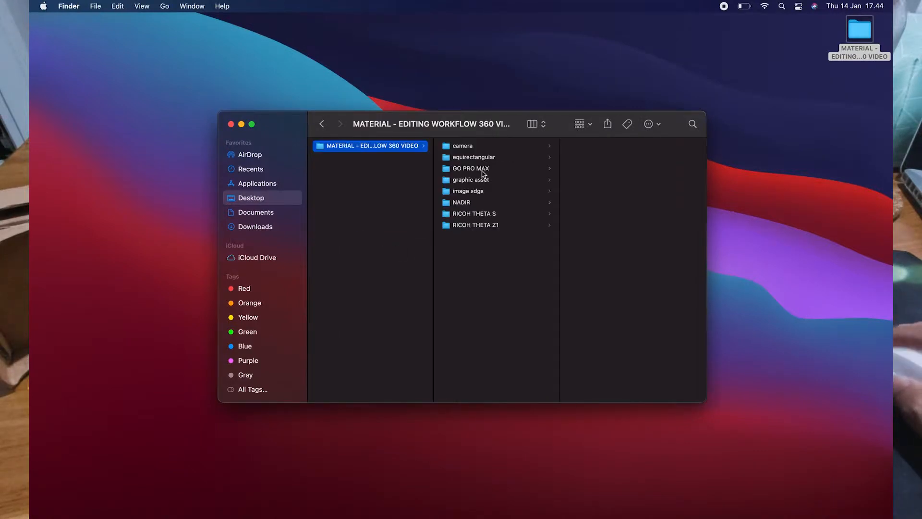
- Inspect R0010849.JPG and preview the dual-fisheye video R0010871.MP4 in the RICOH THETA Z1 folder
click(490, 224)
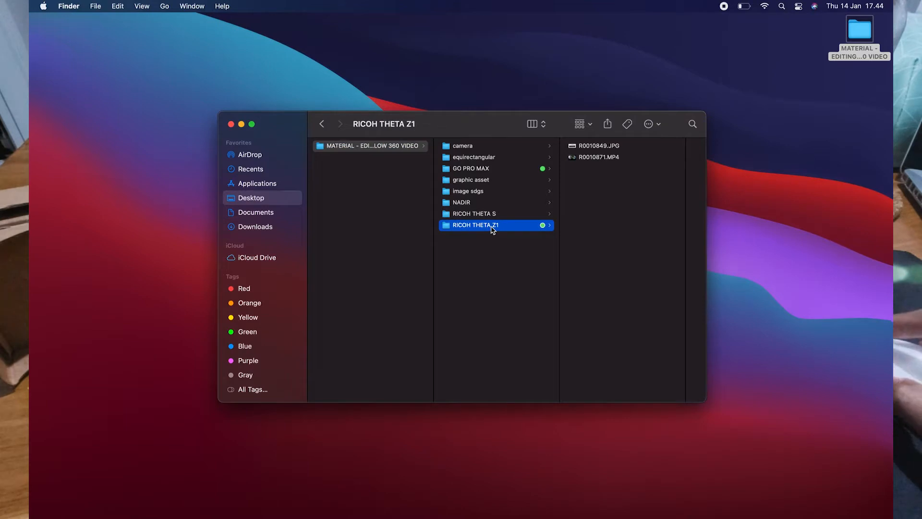
click(605, 147)
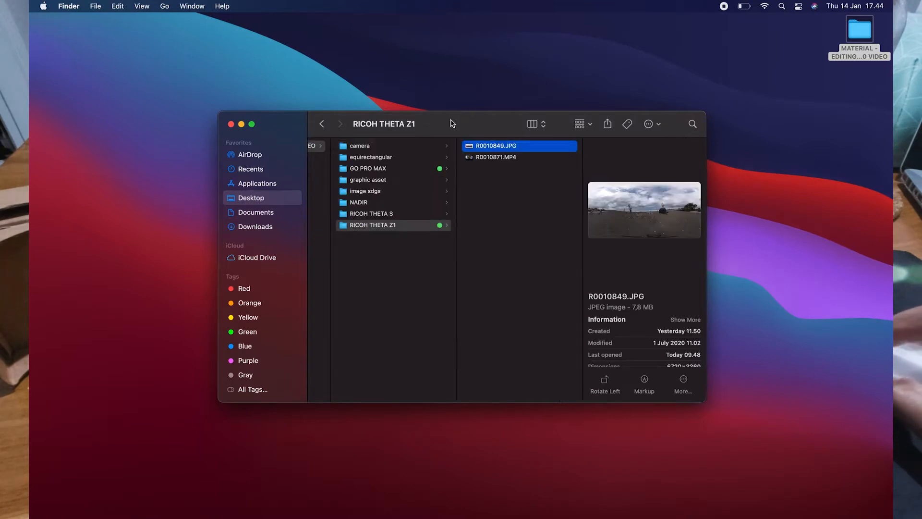
drag(461, 123, 368, 101)
click(392, 135)
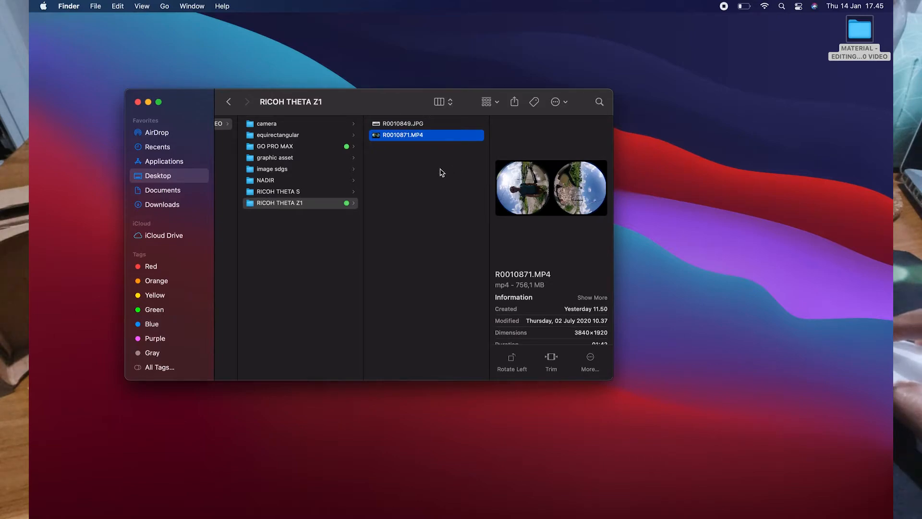
key(space)
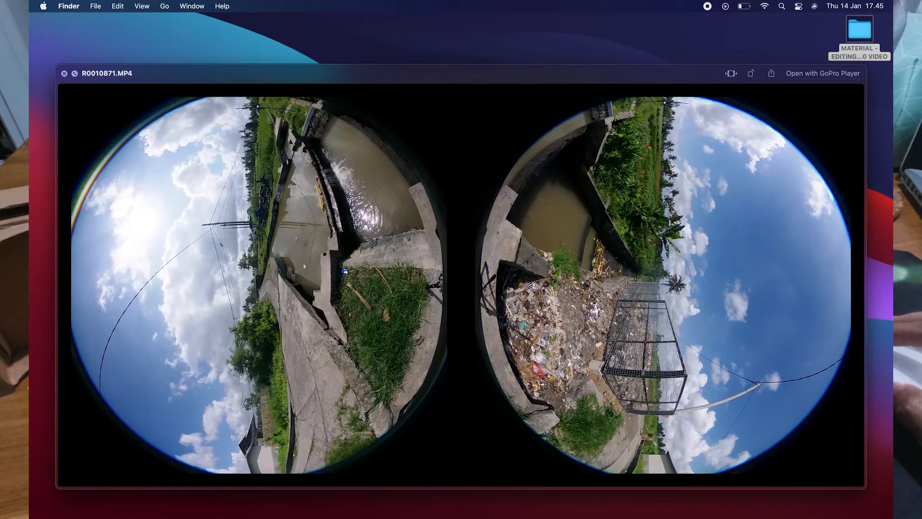
key(space)
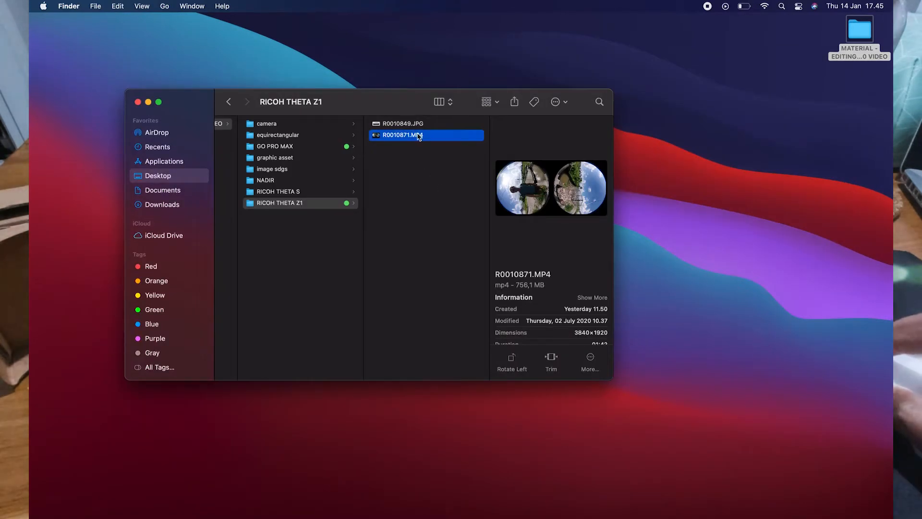
- Look through the GO PRO MAX folder, inspecting the GS010394.360 and GS010394.LRV files
click(302, 147)
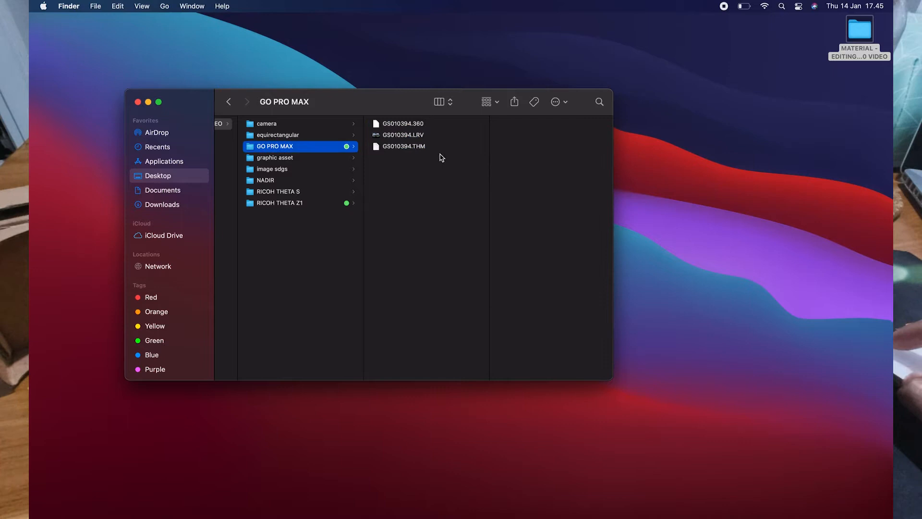
click(414, 126)
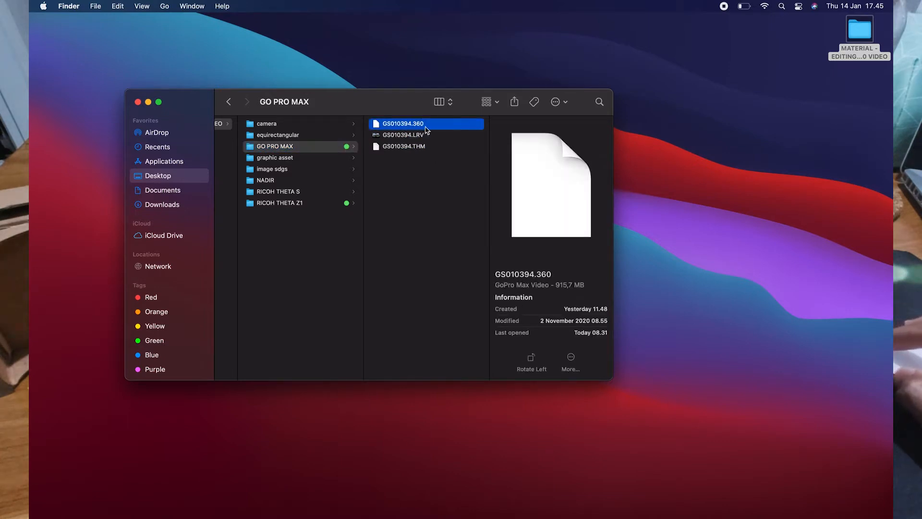
key(Down)
- Show the RICOH THETA Z1 folder, launch the RICOH THETA application and arrange both windows so its drop area is reachable
click(300, 203)
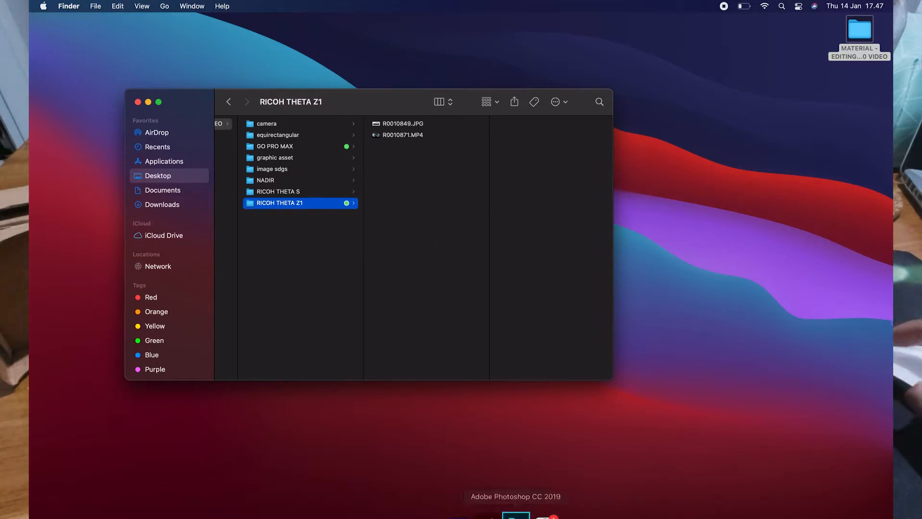
click(548, 512)
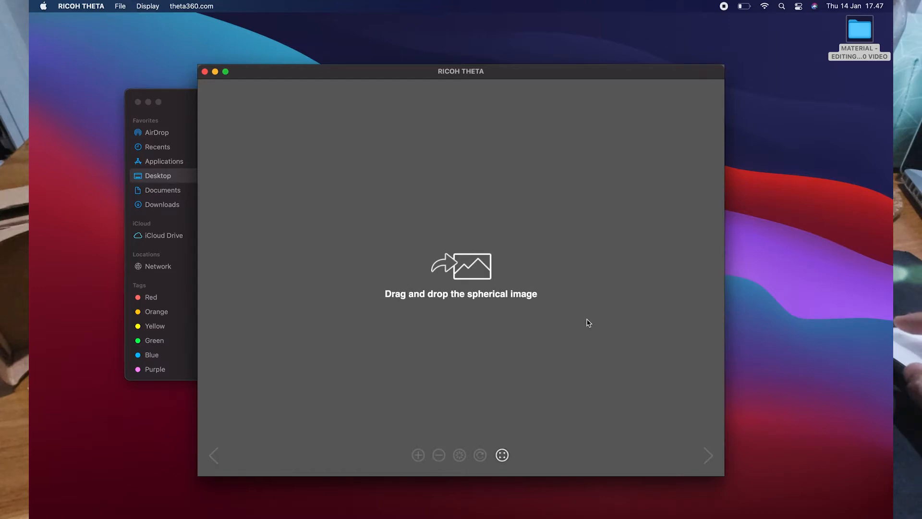
click(187, 106)
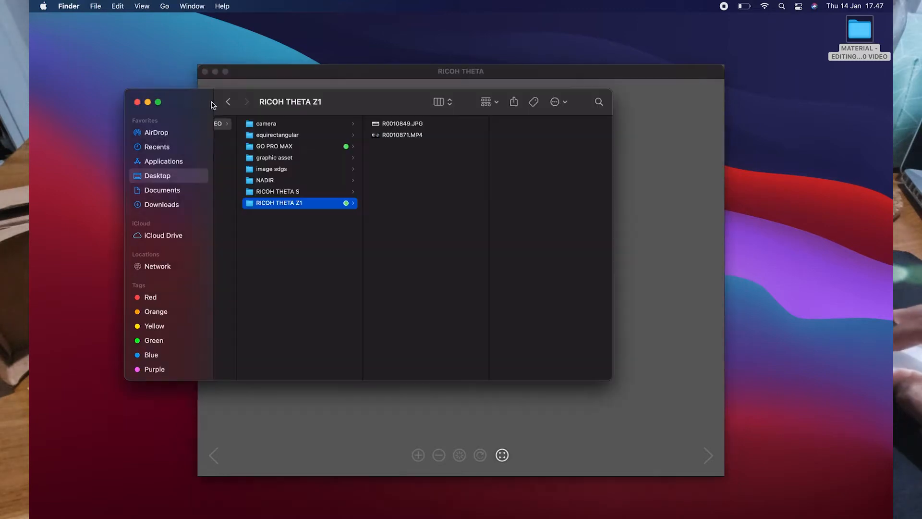
drag(375, 99, 265, 35)
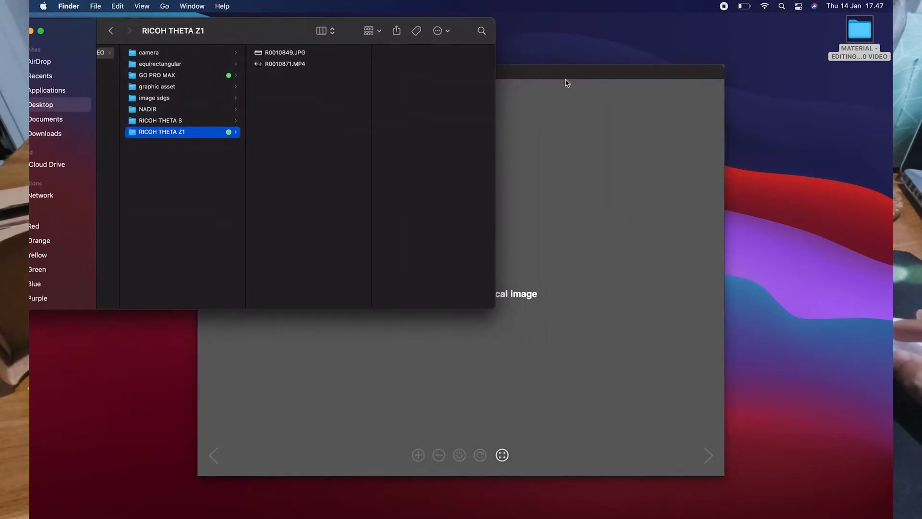
drag(559, 74, 624, 68)
click(228, 202)
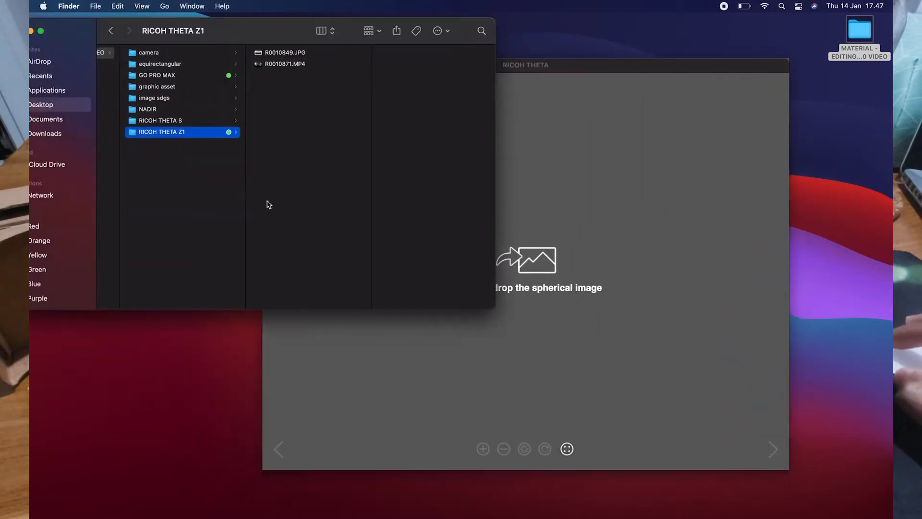
- Load R0010871.MP4 into RICOH THETA for video conversion and choose where to save the output file
click(305, 65)
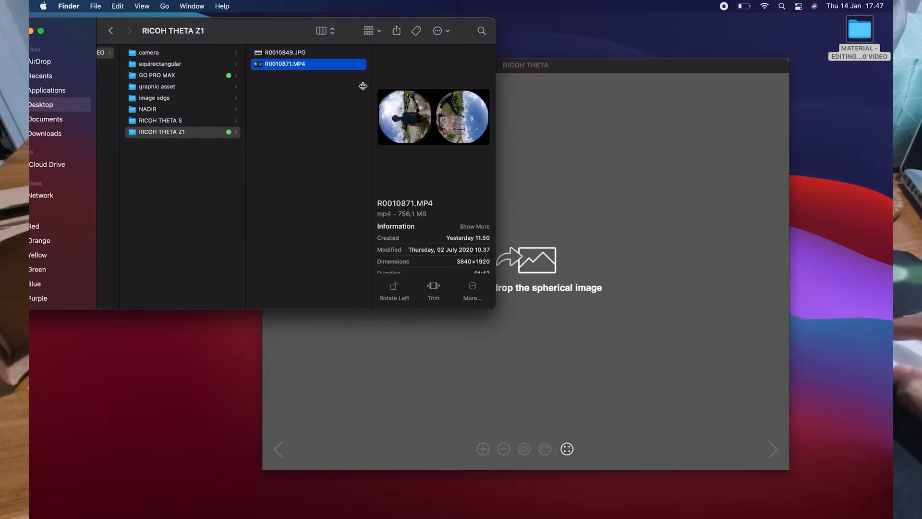
drag(310, 63, 592, 183)
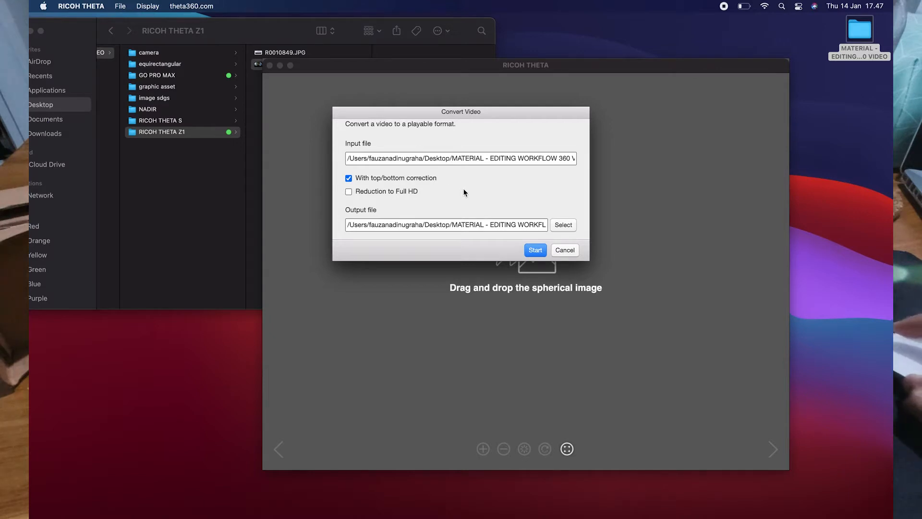
click(563, 224)
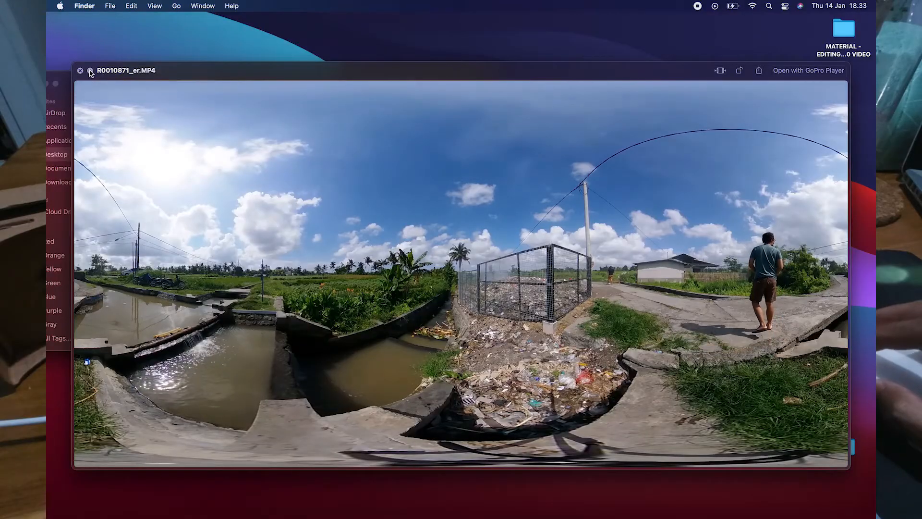
- Watch the converted video R0010871_er.MP4 in full screen, then close its preview
click(90, 71)
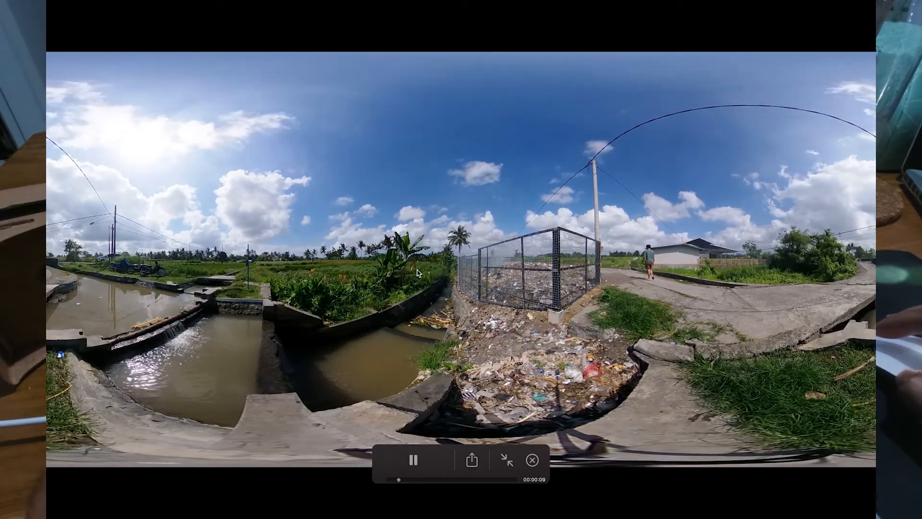
key(Escape)
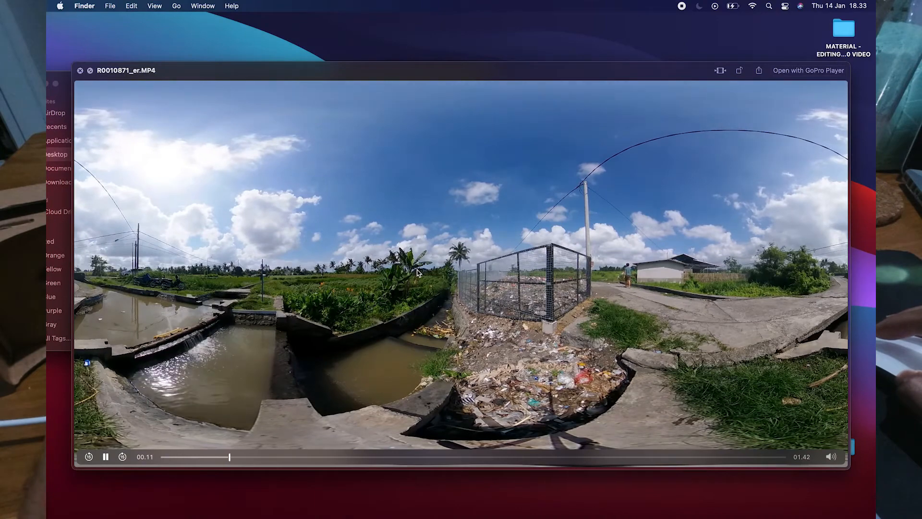
key(Escape)
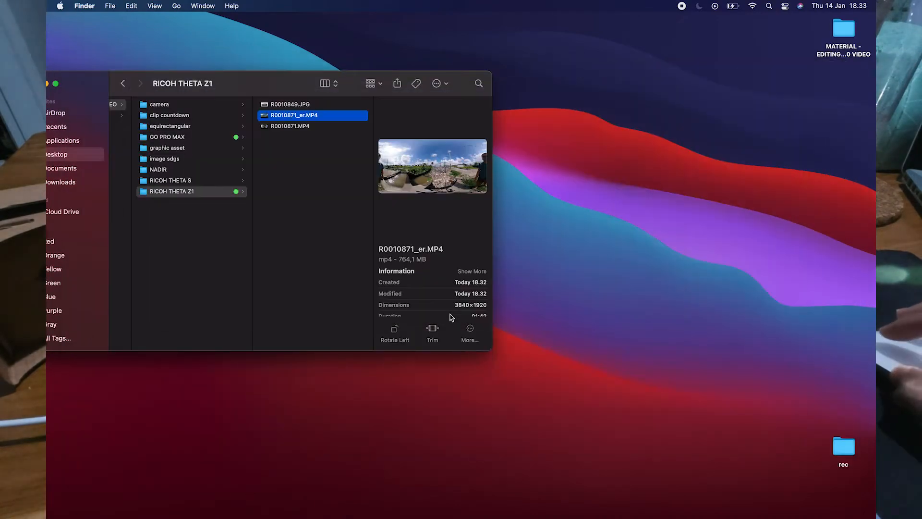
click(338, 231)
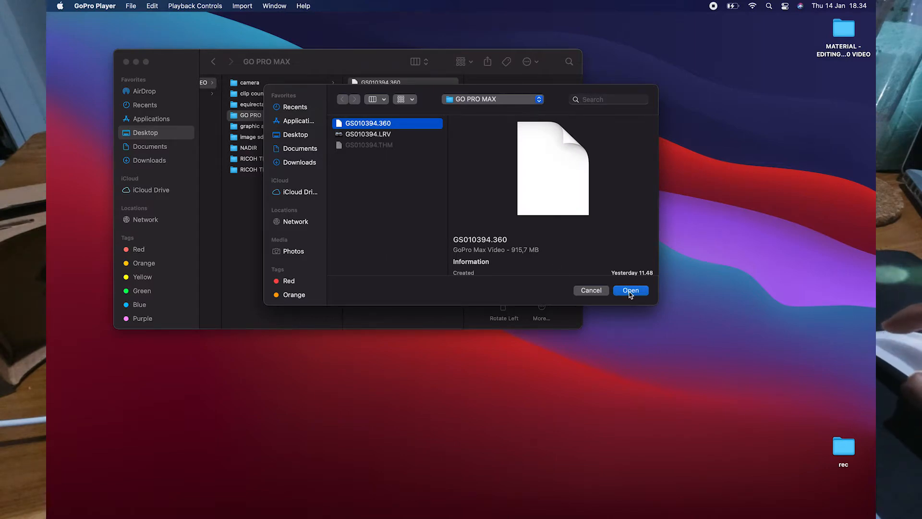
- Open GS010394.360 from the GO PRO MAX folder in GoPro Player and move the video window fully into view
click(630, 290)
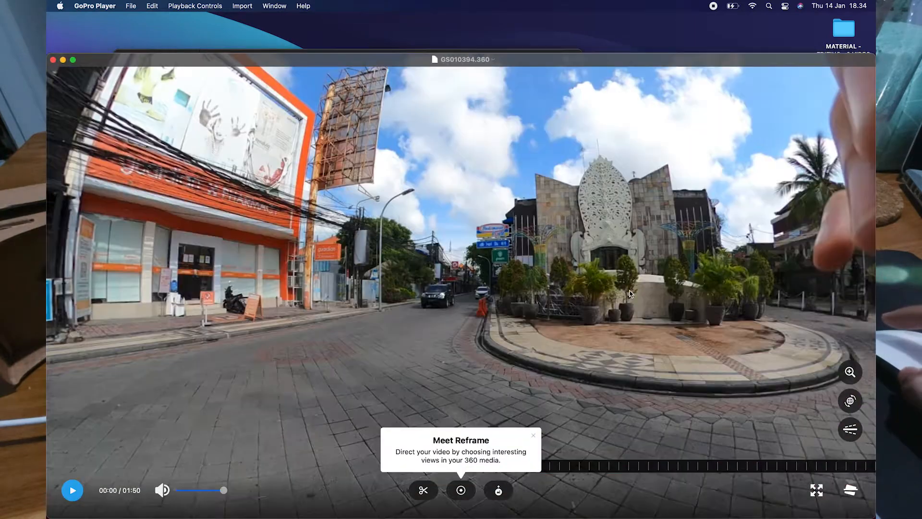
drag(336, 59, 336, 25)
- Set up a 4K equirectangular export of the GoPro video with the H.264 codec
click(131, 5)
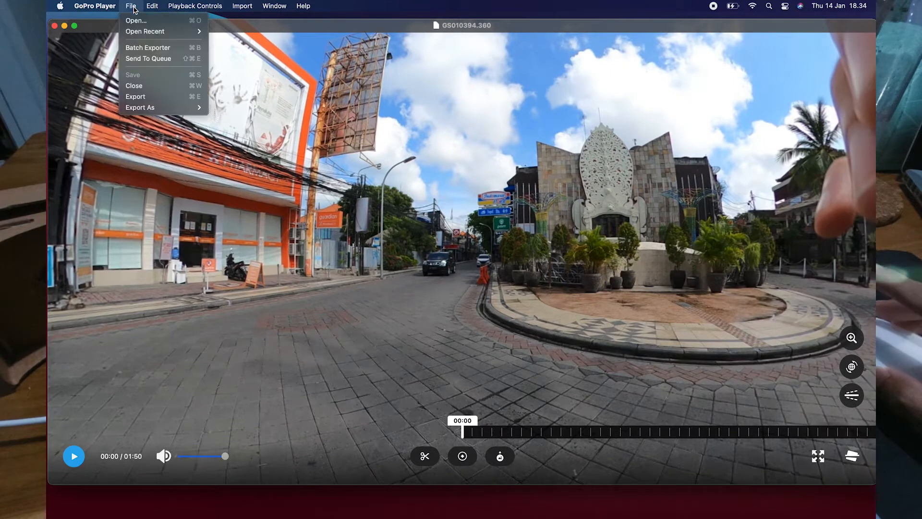
mouse_move(157, 111)
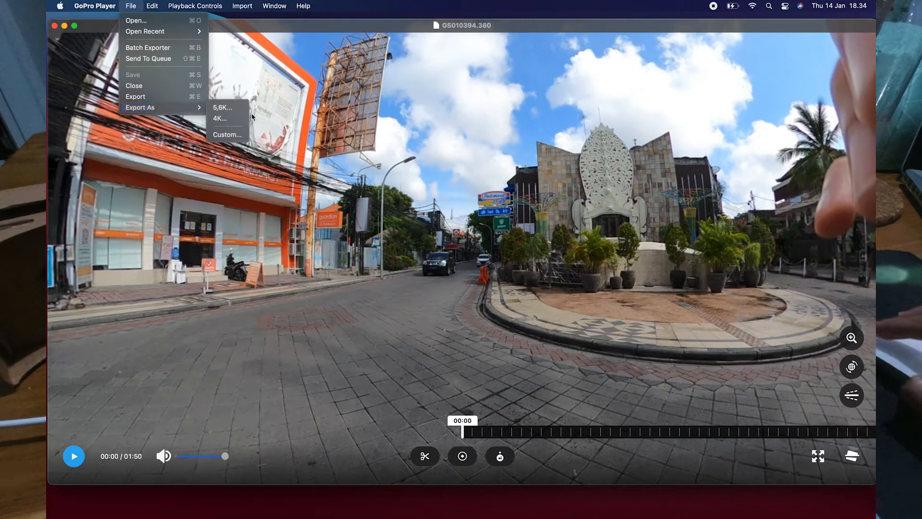
click(236, 120)
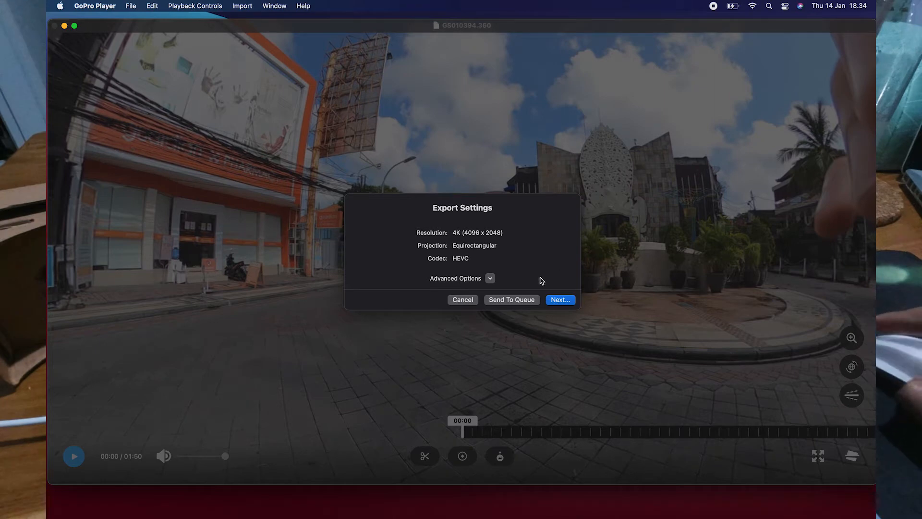
click(490, 280)
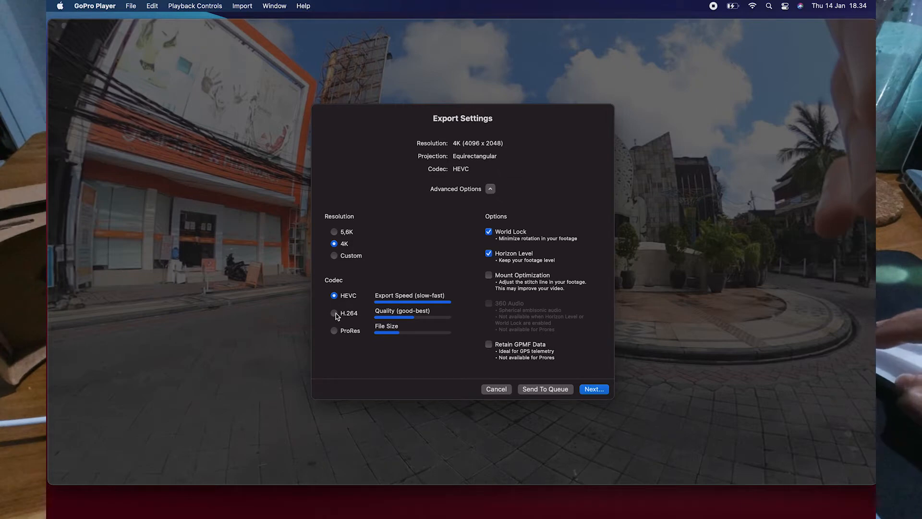
click(334, 313)
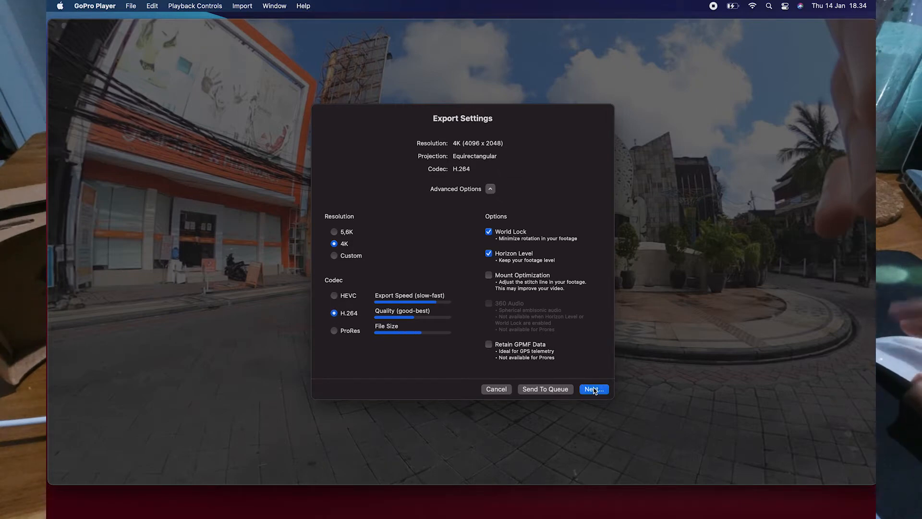
- Proceed to saving the export and name the output file GS010394_convert
click(594, 389)
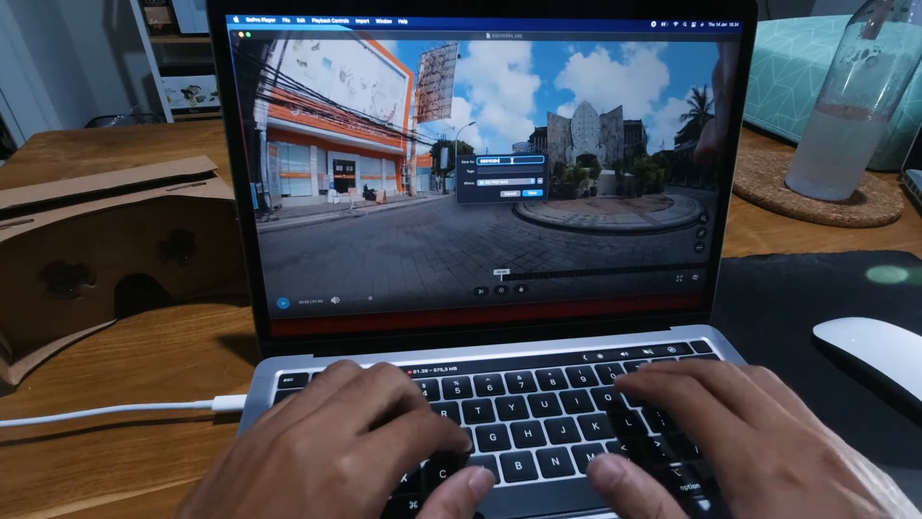
key(Right)
text(_)
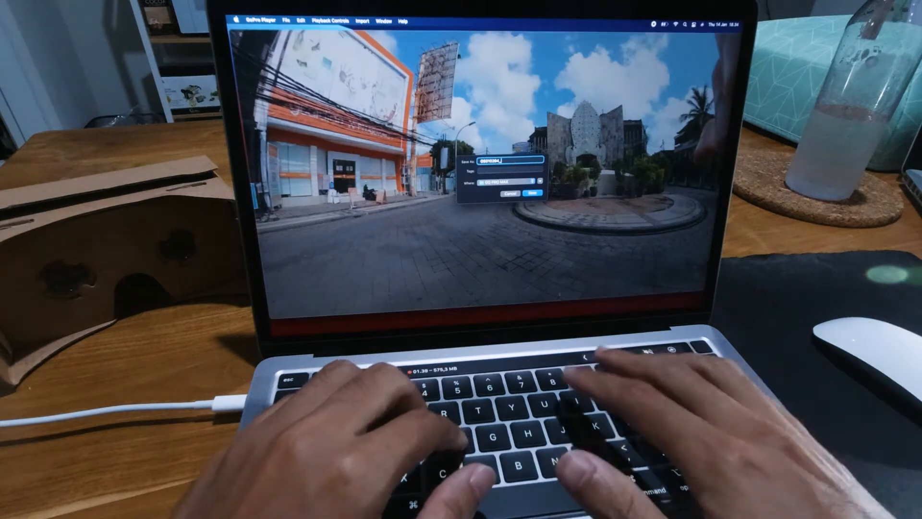
text(convert)
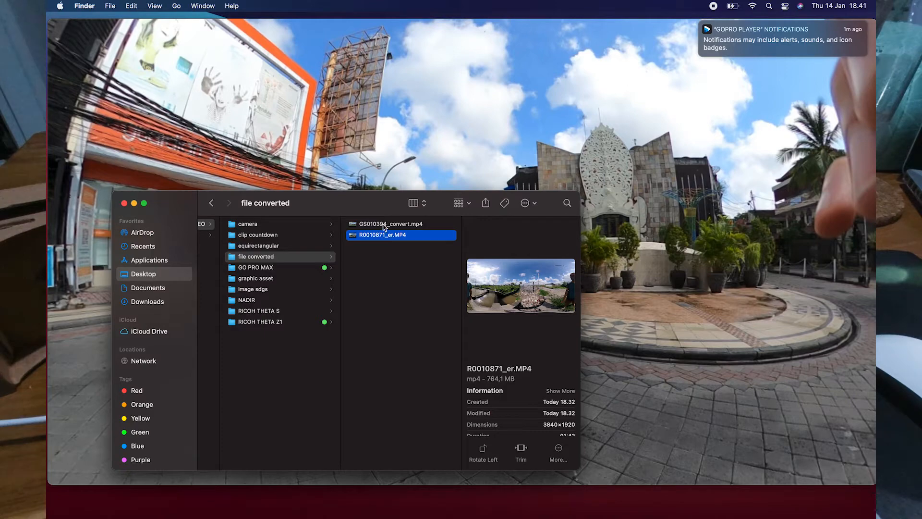
- Preview the converted videos GS010394_convert.mp4 and R0010871_er.MP4 in the file converted folder, individually and as a joint selection
click(384, 224)
key(space)
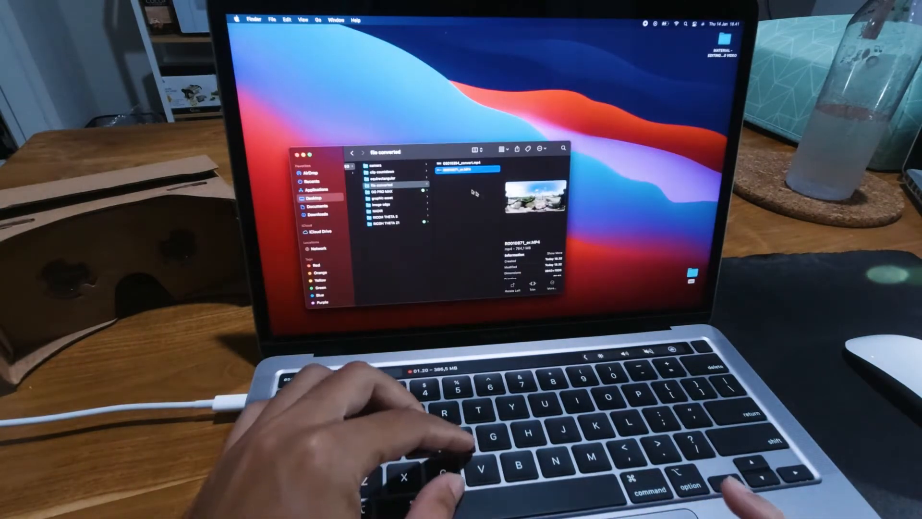
key(space)
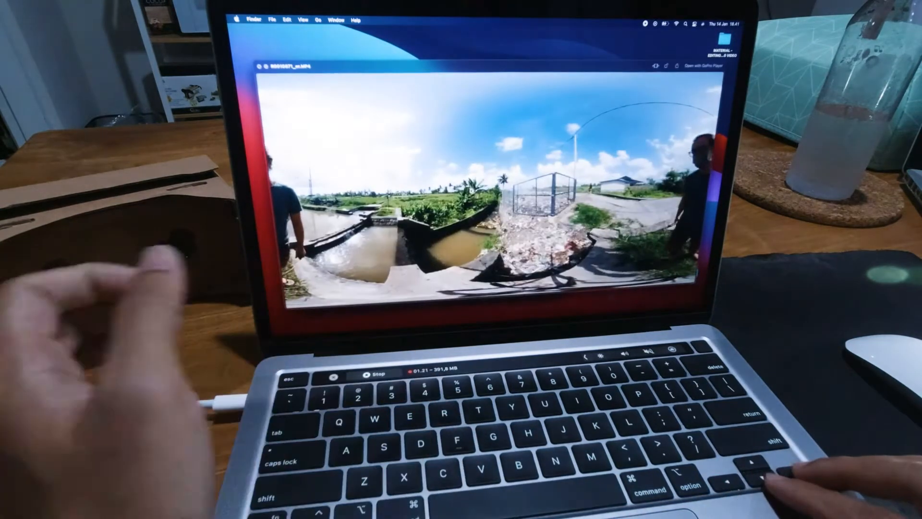
key(Right)
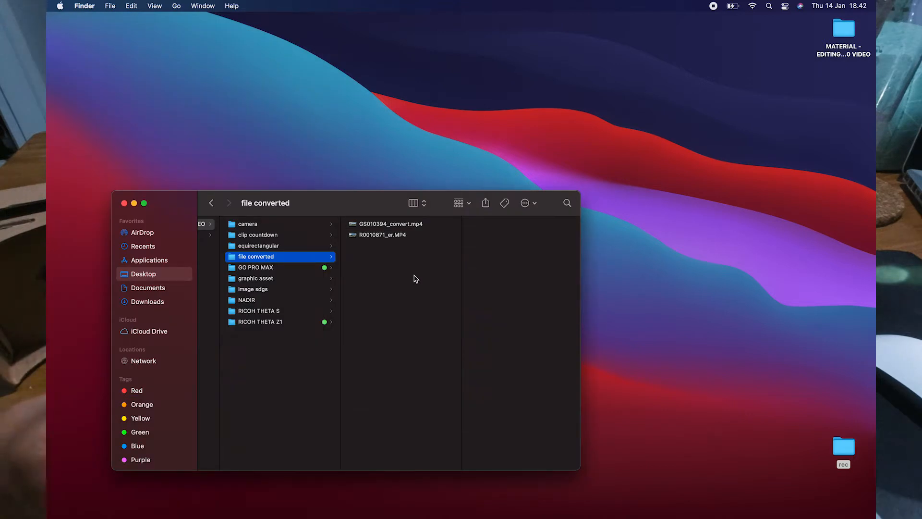
drag(397, 268, 413, 213)
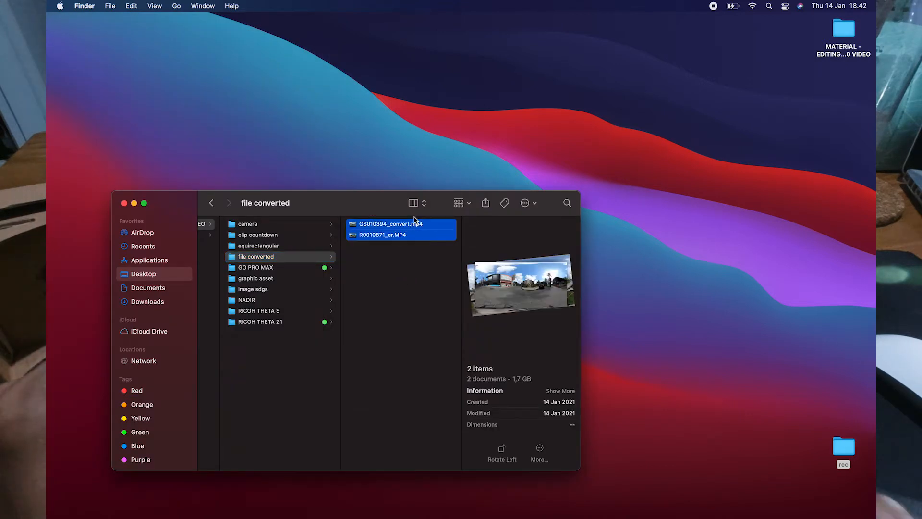
key(space)
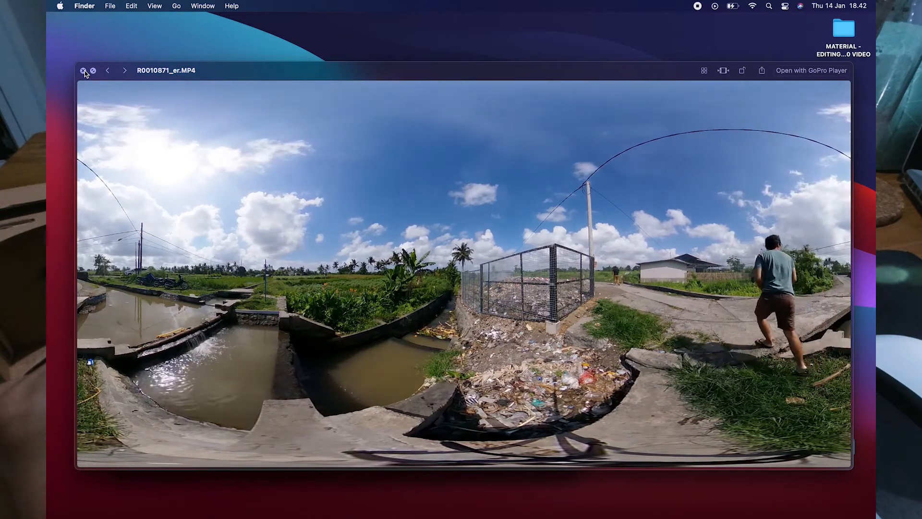
- Preview peta.mov and equirectangular.jpg from the equirectangular folder, skipping ahead in the video
key(space)
click(370, 286)
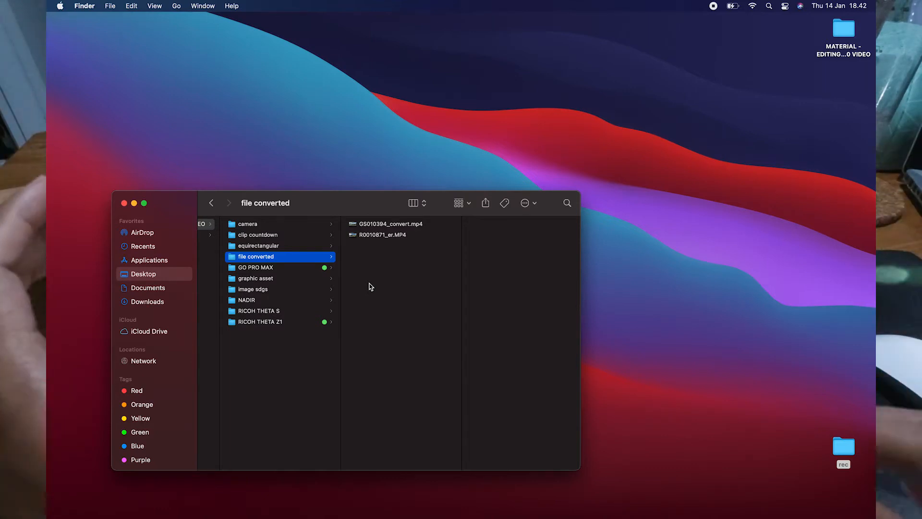
click(286, 246)
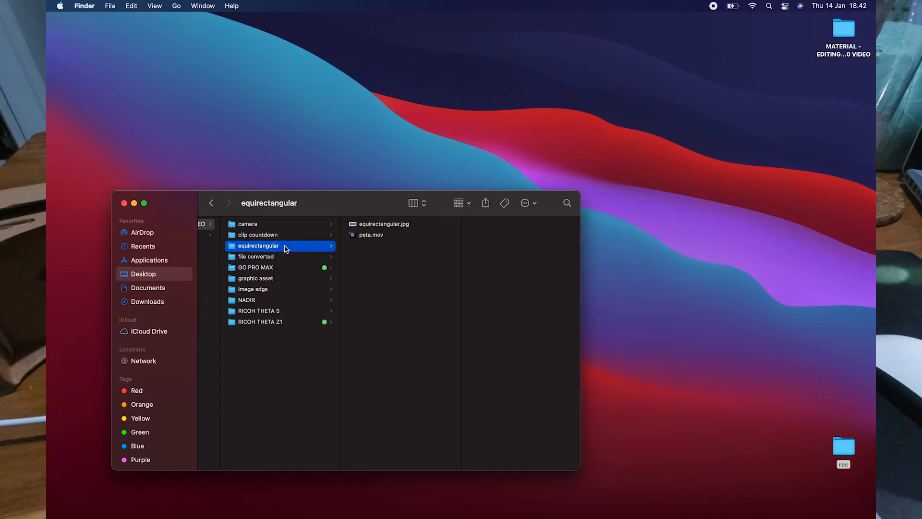
click(387, 235)
key(space)
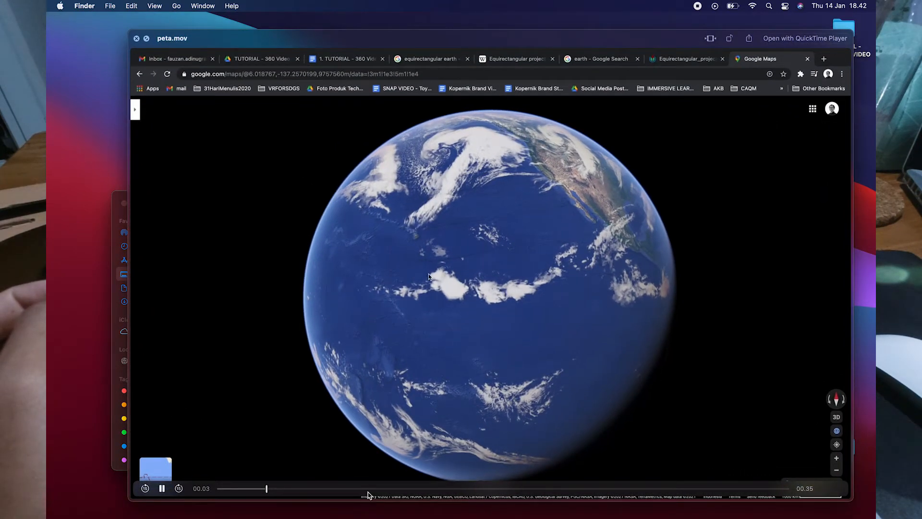
drag(369, 493, 379, 492)
key(space)
click(390, 230)
key(space)
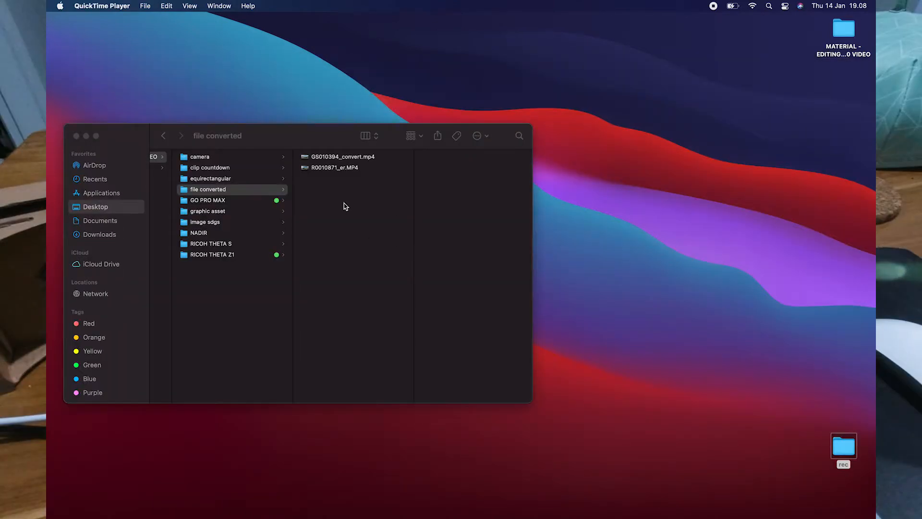
click(343, 191)
drag(342, 191, 336, 157)
click(354, 207)
click(354, 168)
click(367, 257)
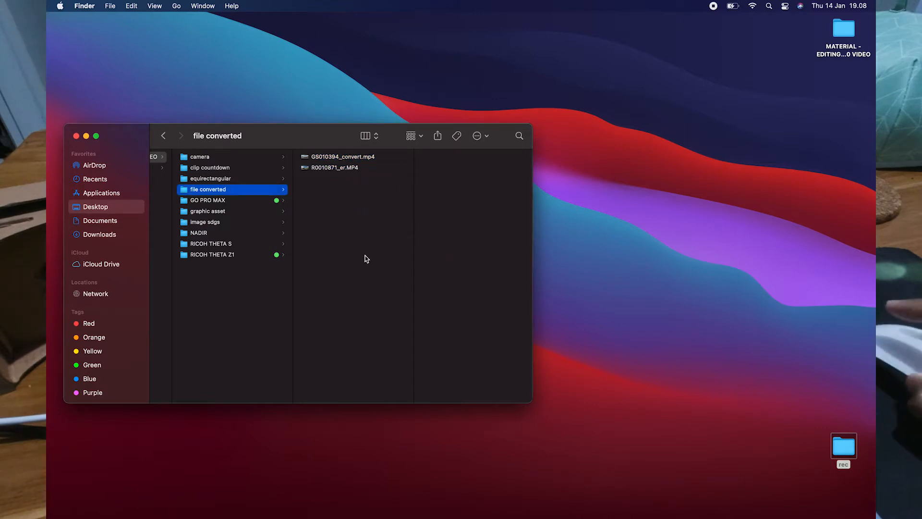
- Open Premiere Pro and start a new project named TUTORIAL EDITING VIDEO 360
mouse_move(460, 513)
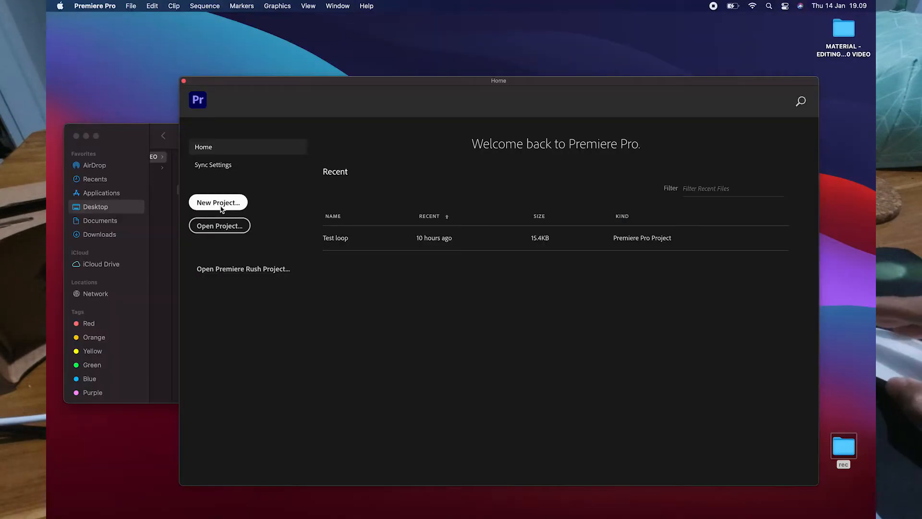
click(218, 202)
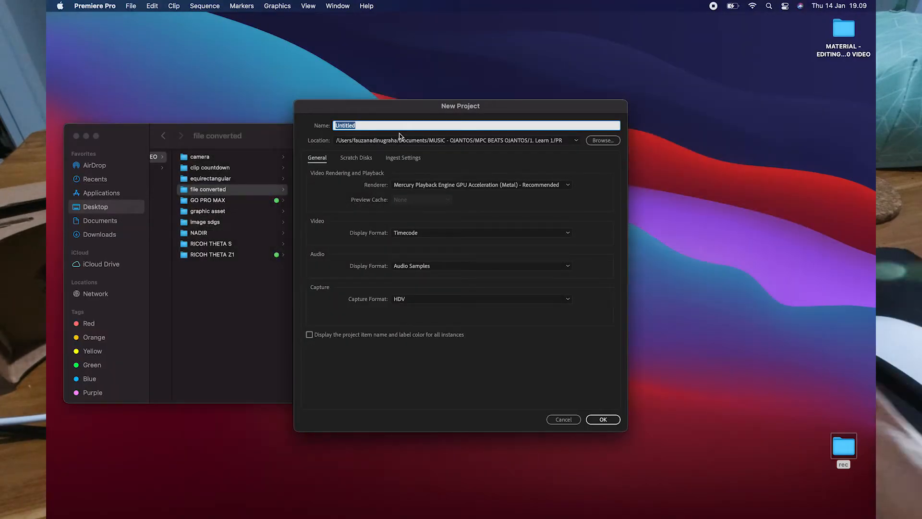
text(TUTORIAL EDITING VIDEO 360)
- Set the project location to a new PR folder inside MATERIAL - EDITING WORKFLOW 360 VIDEO and create the project
click(601, 140)
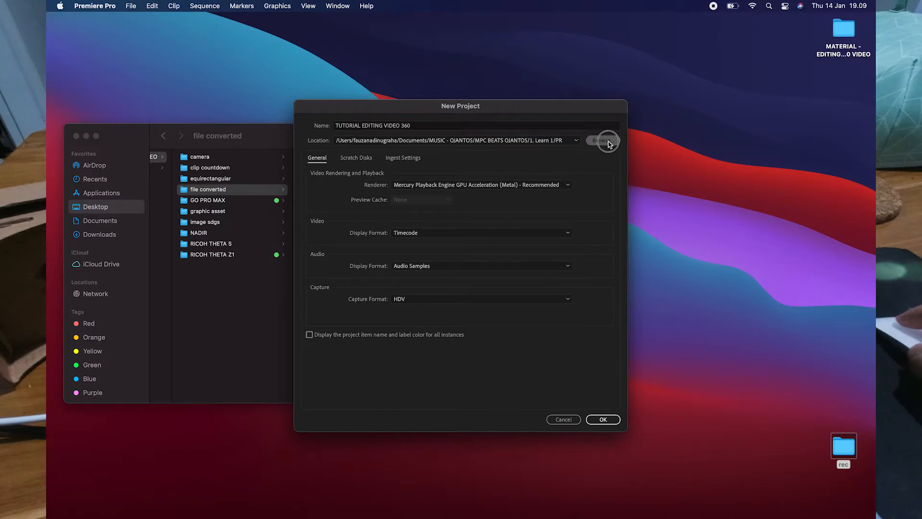
click(362, 185)
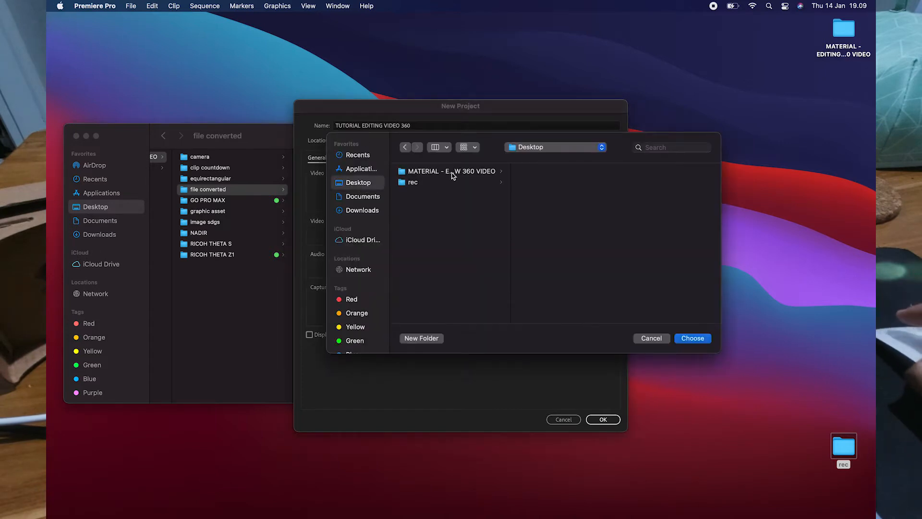
click(440, 173)
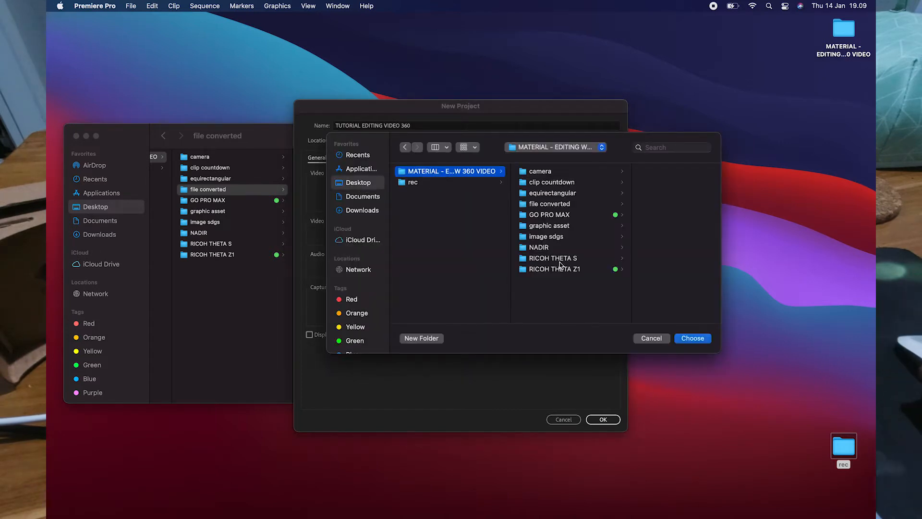
click(421, 338)
text(PR)
key(Return)
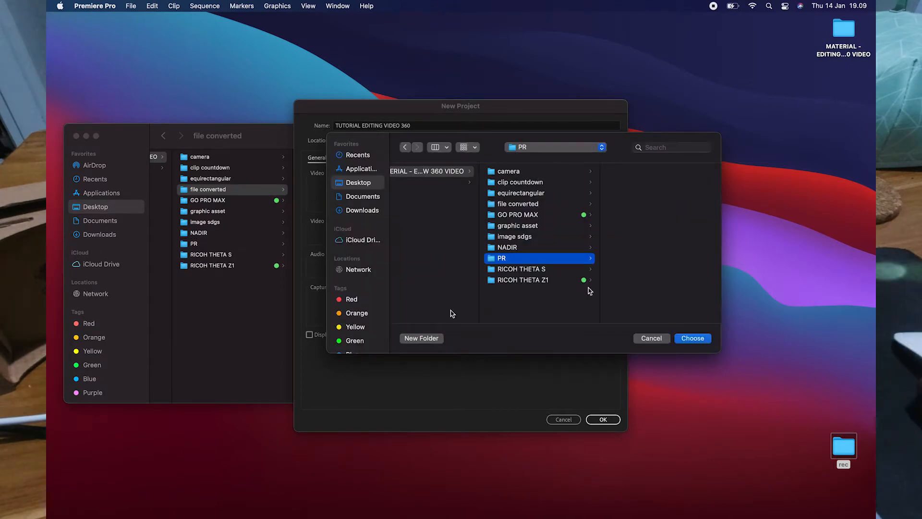
click(692, 338)
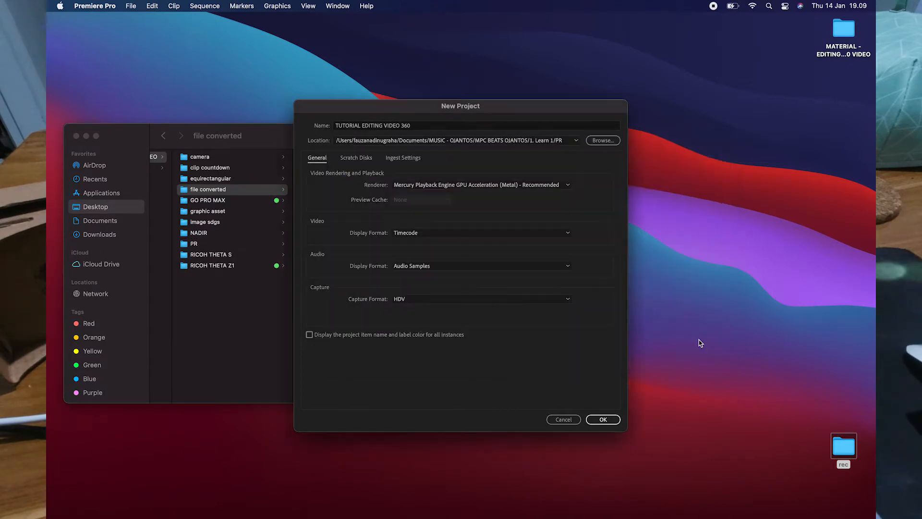
click(603, 419)
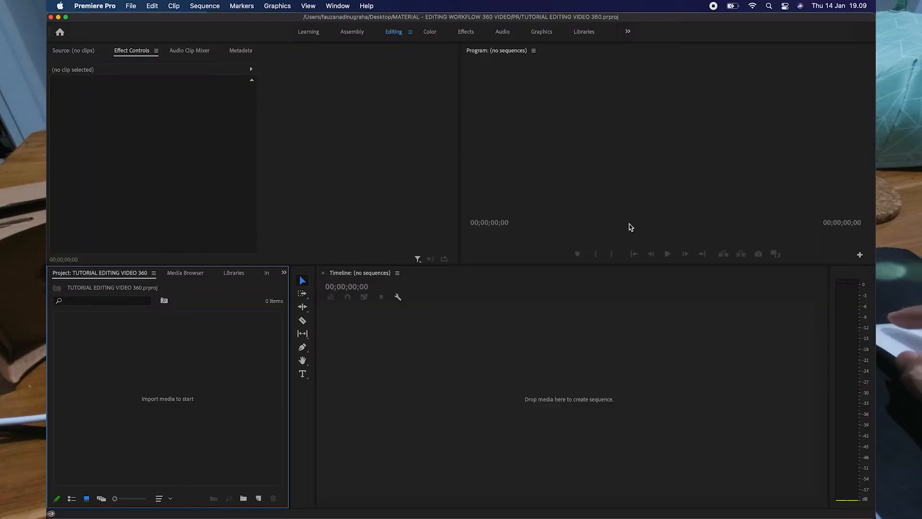
- Import GS010394_convert.mp4 and R0010871_er.MP4 from the file converted folder into the project
key(super+Tab)
key(super+shift+Tab)
double_click(218, 420)
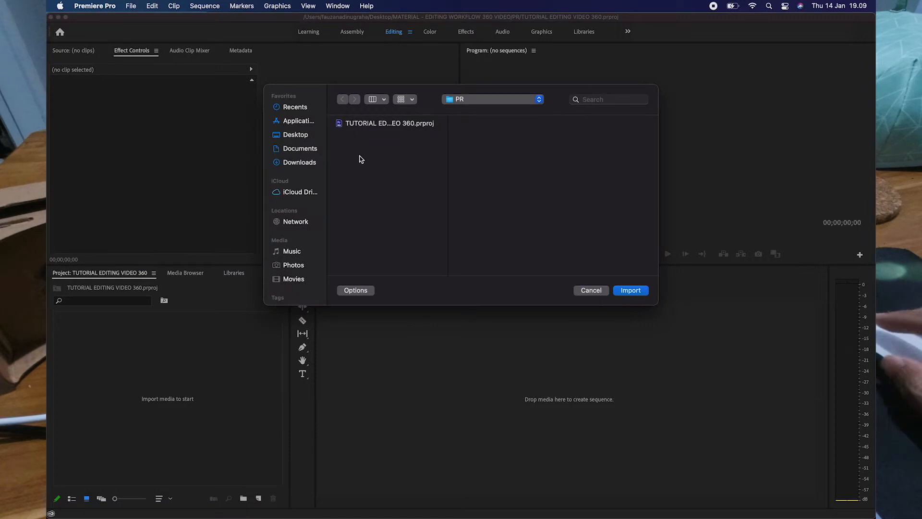
click(460, 99)
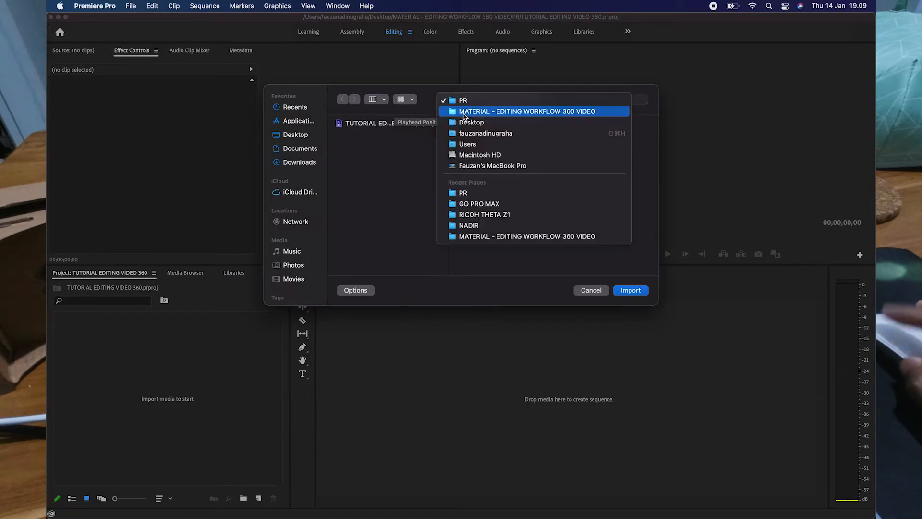
click(465, 112)
click(492, 157)
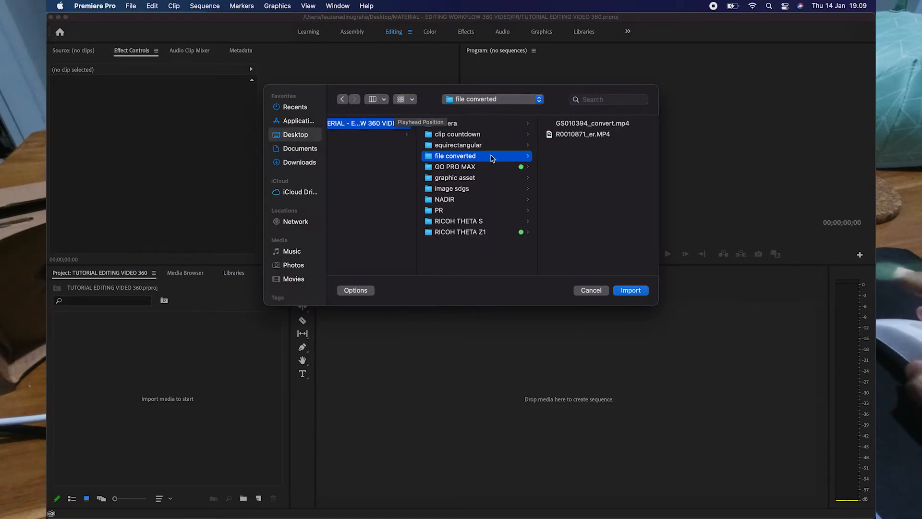
drag(571, 159, 601, 126)
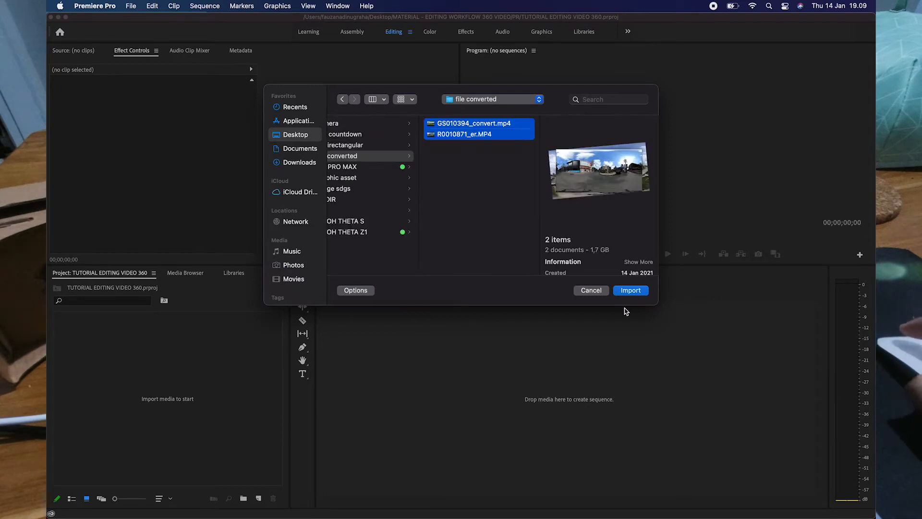
click(631, 291)
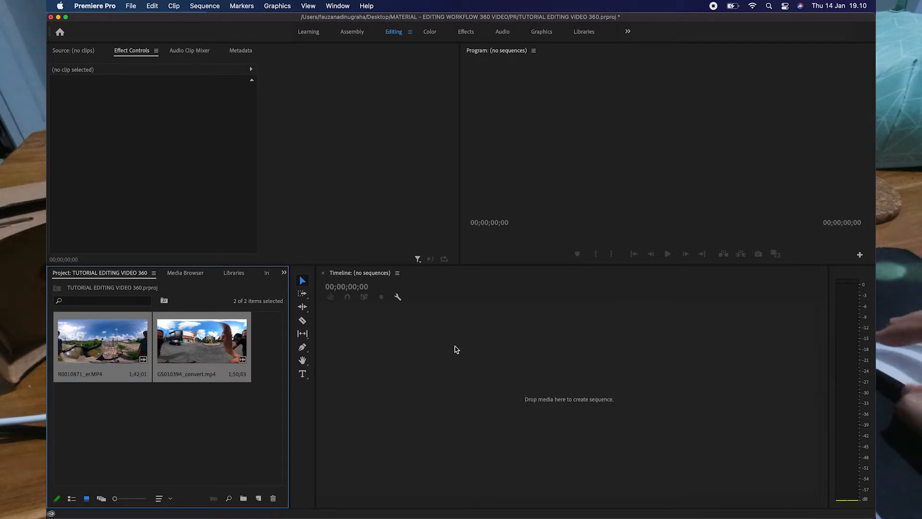
- Examine the video frame size of R0010871_er.MP4 in its clip metadata
click(478, 354)
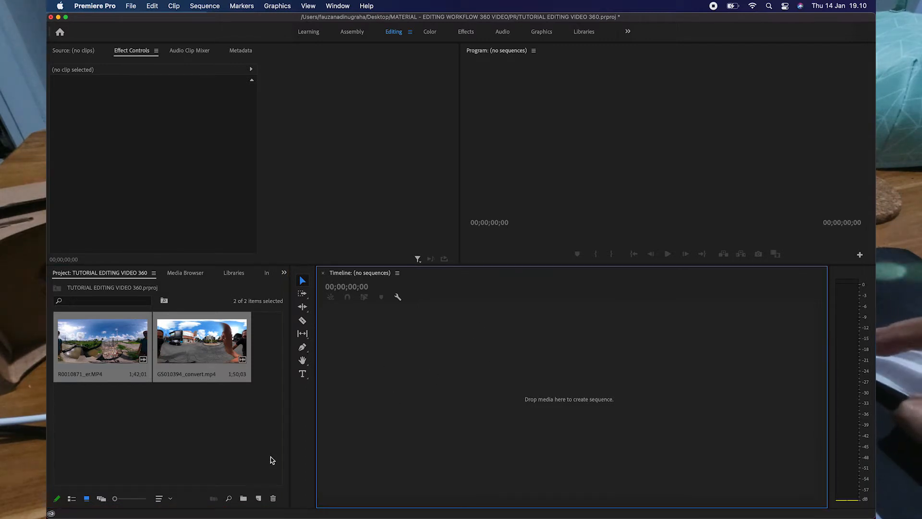
click(251, 452)
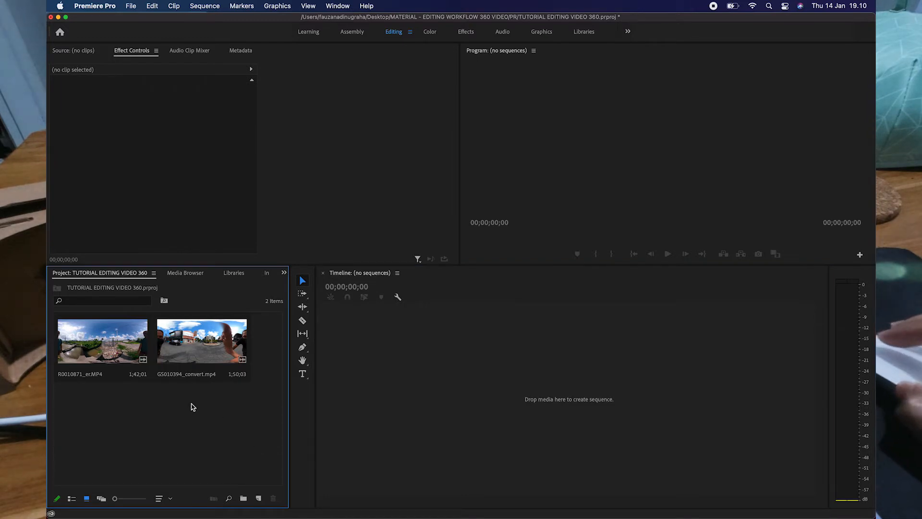
click(204, 361)
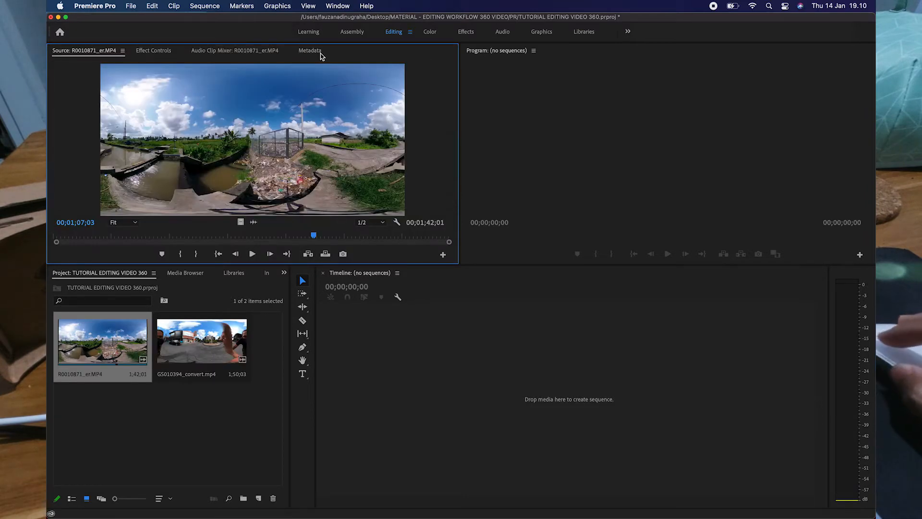
click(310, 51)
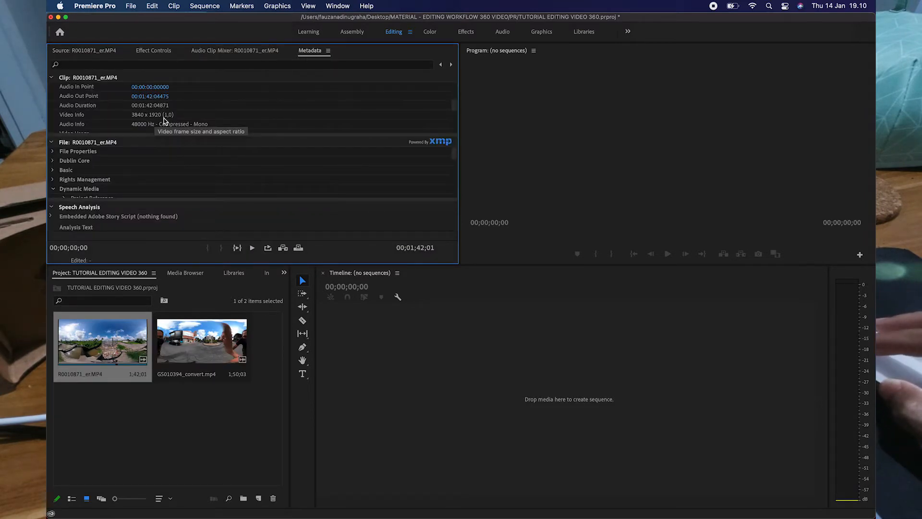
- Create a sequence from GS010394_convert.mp4, named EDIT VIDEO 360, and enlarge the Program monitor
click(230, 415)
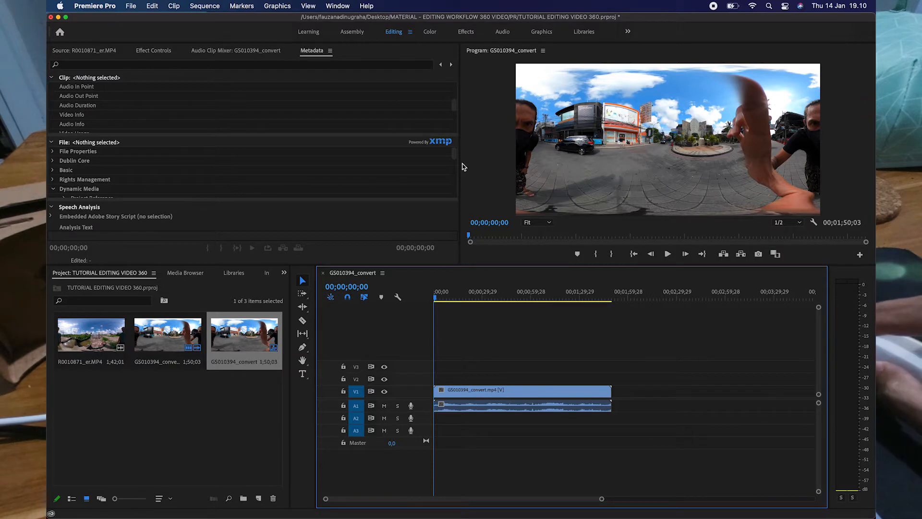
drag(462, 166, 360, 167)
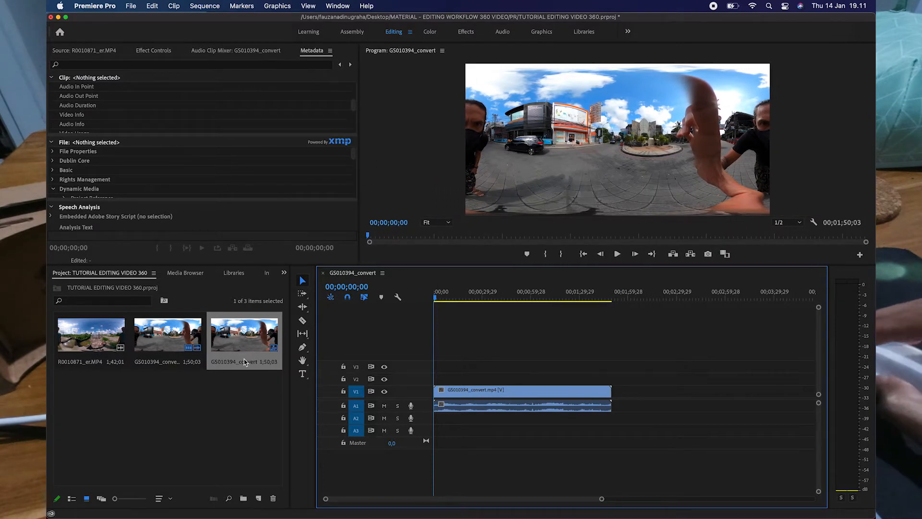
click(168, 339)
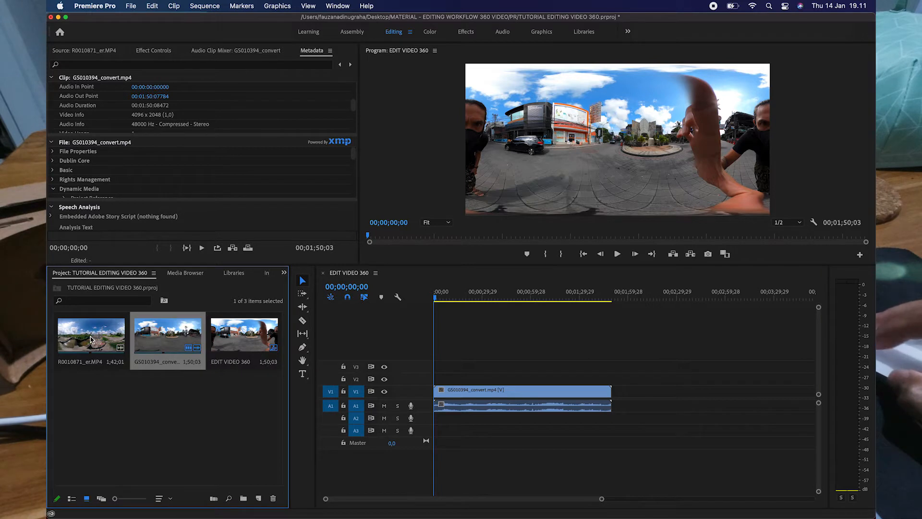
- Add R0010871_er.MP4 to the sequence directly after the GS010394_convert.mp4 clip and move the playhead onto it
click(91, 339)
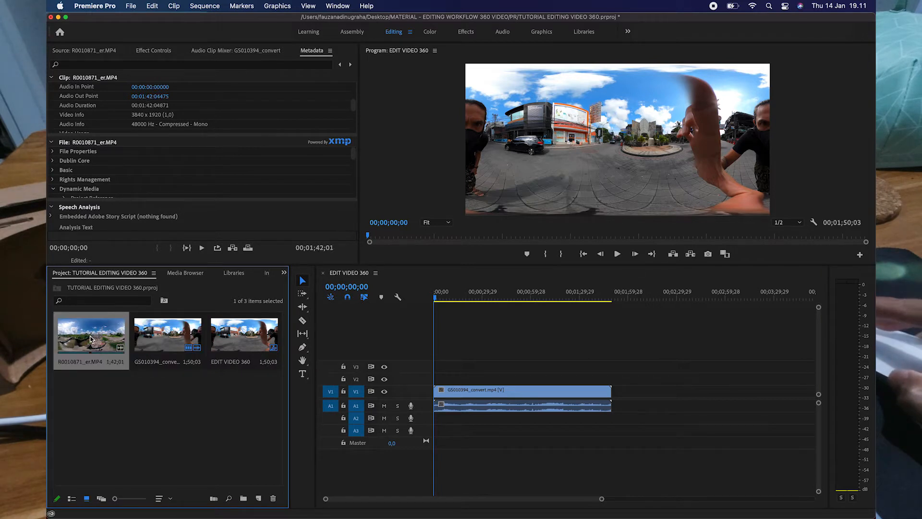
drag(91, 338, 616, 409)
click(657, 297)
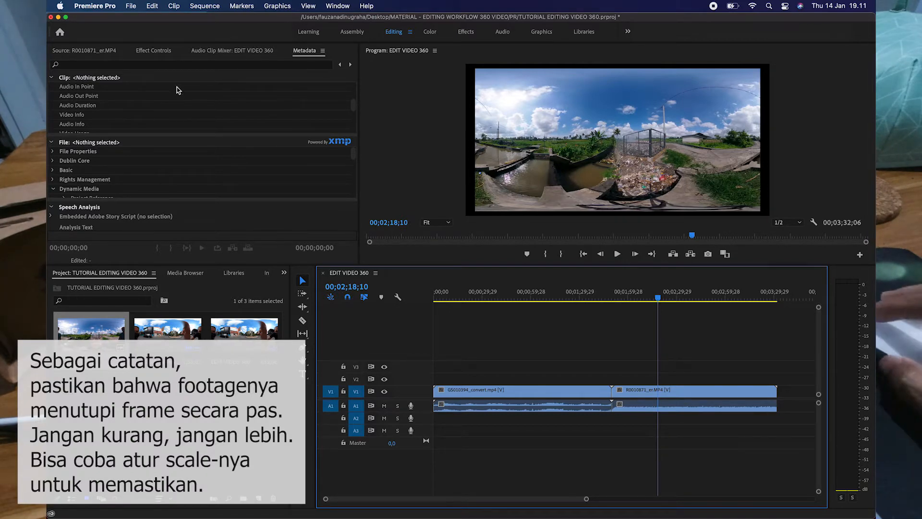
- Fit the R0010871_er.MP4 clip to the sequence frame with Set to Frame Size
click(150, 53)
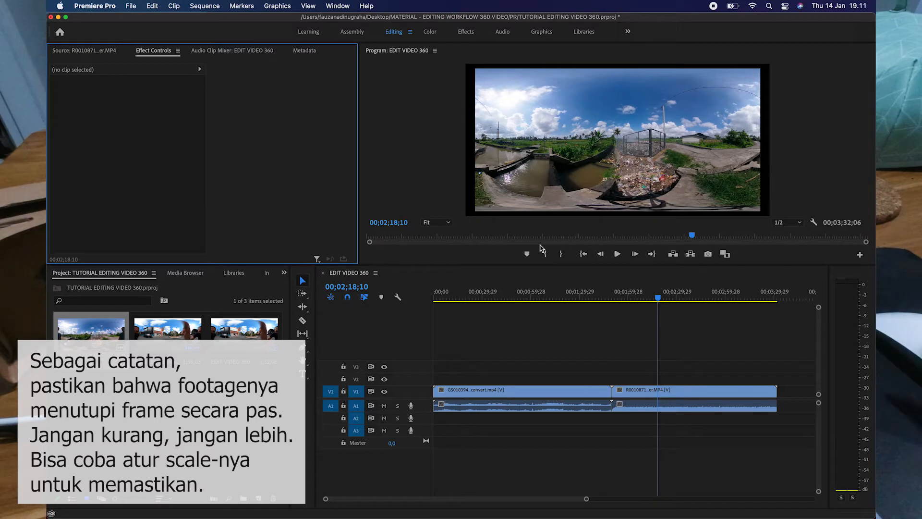
click(707, 396)
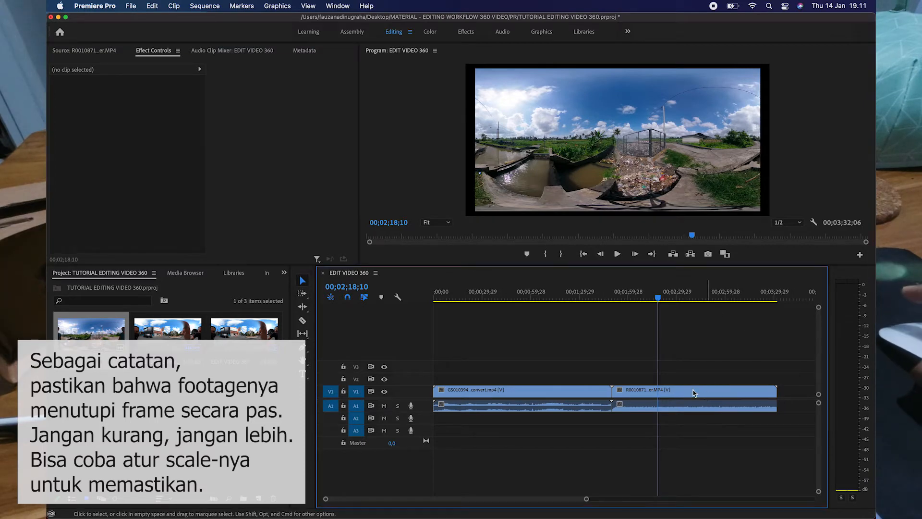
right_click(708, 396)
scroll(739, 454, down, 10)
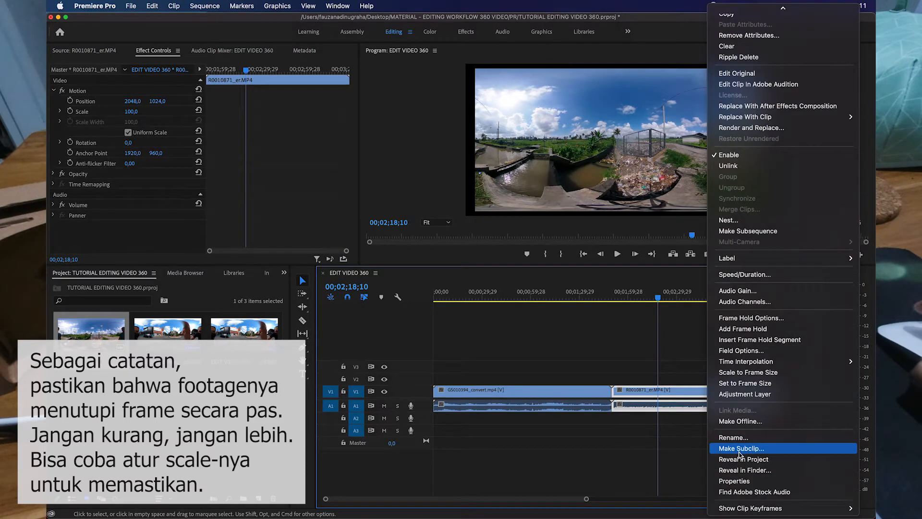
click(750, 384)
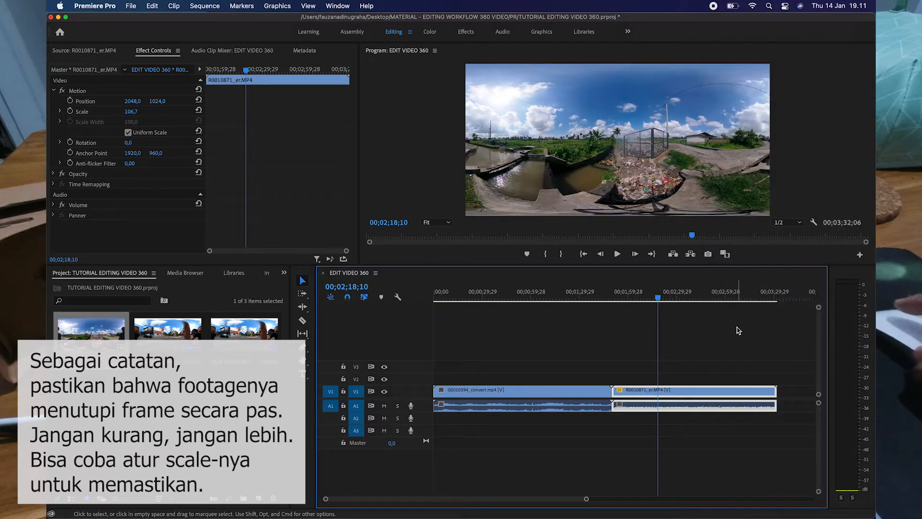
click(715, 355)
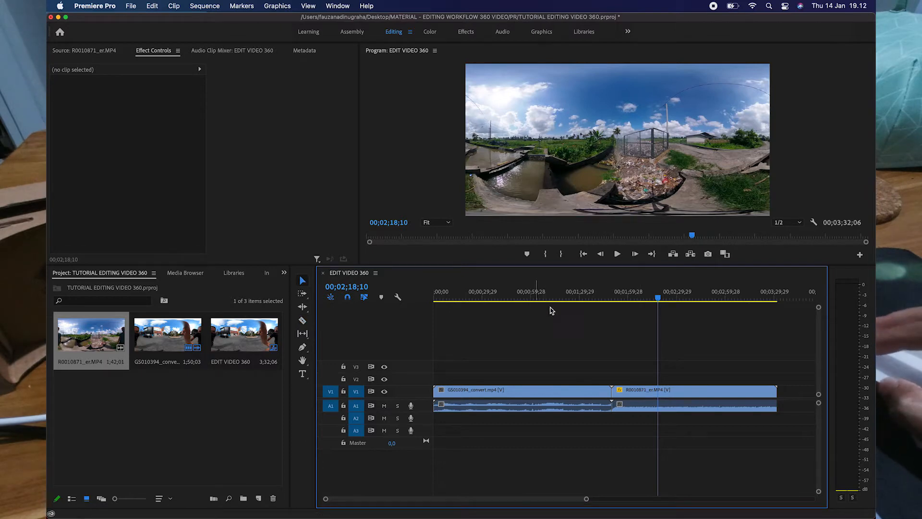
- Shift the R0010871_er.MP4 clip later to leave a gap, and split the GS010394_convert.mp4 clip at 00;00;53;17
drag(640, 398, 664, 397)
drag(561, 297, 523, 317)
key(c)
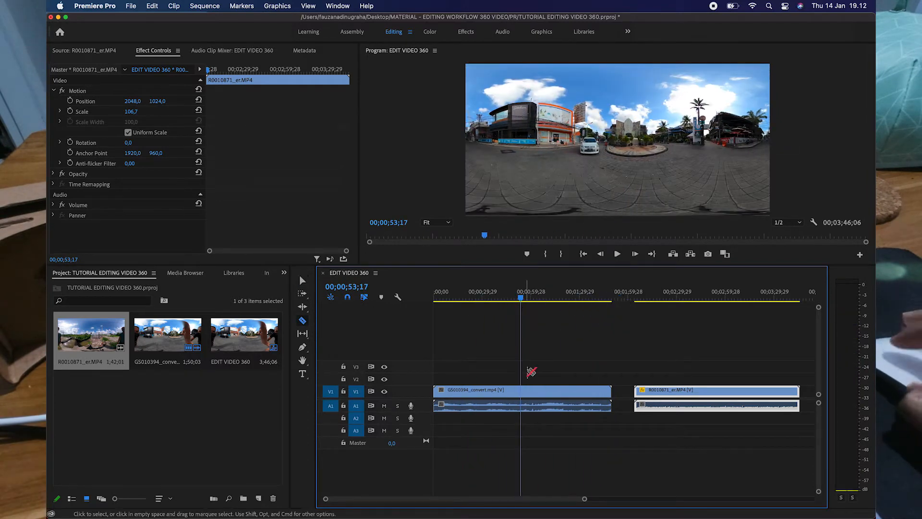
click(521, 390)
- Split the GS010394_convert.mp4 clip at 00;01;06;07 and delete the sections before and after the middle piece
key(space)
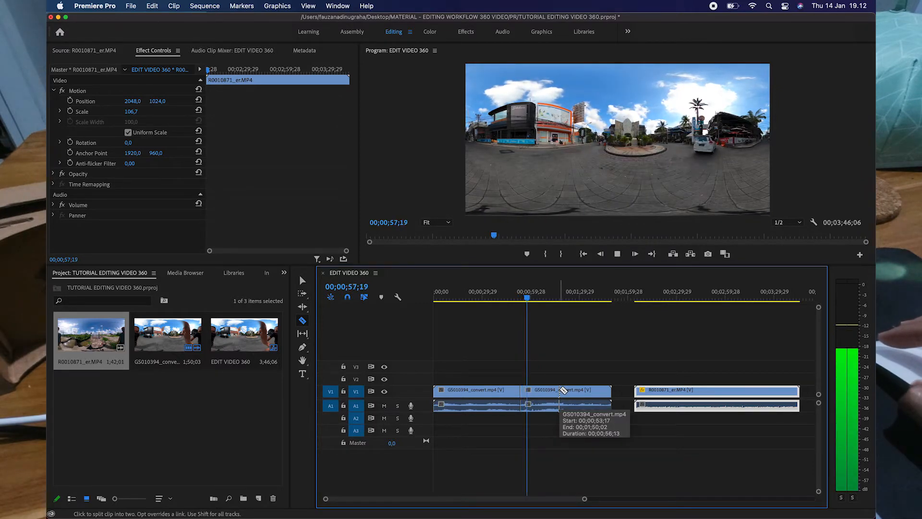
key(=)
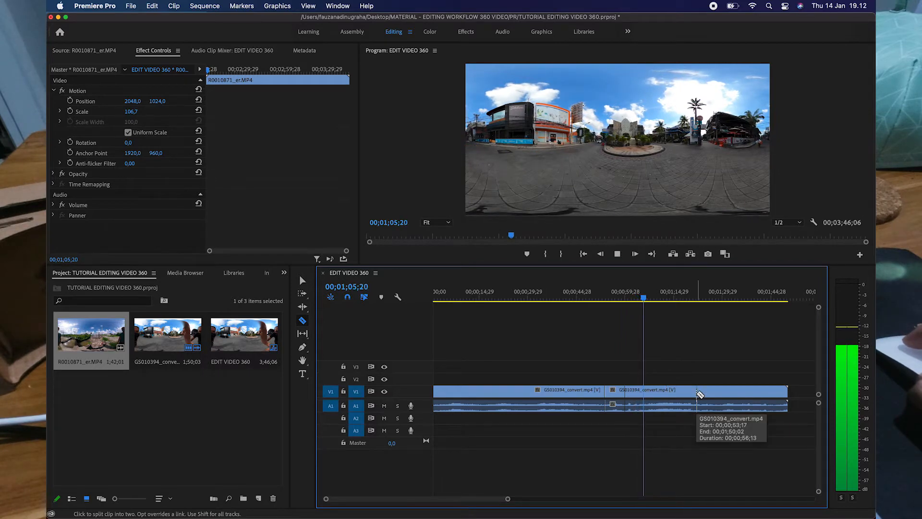
key(space)
click(650, 391)
key(v)
click(674, 391)
key(Delete)
click(574, 391)
key(Delete)
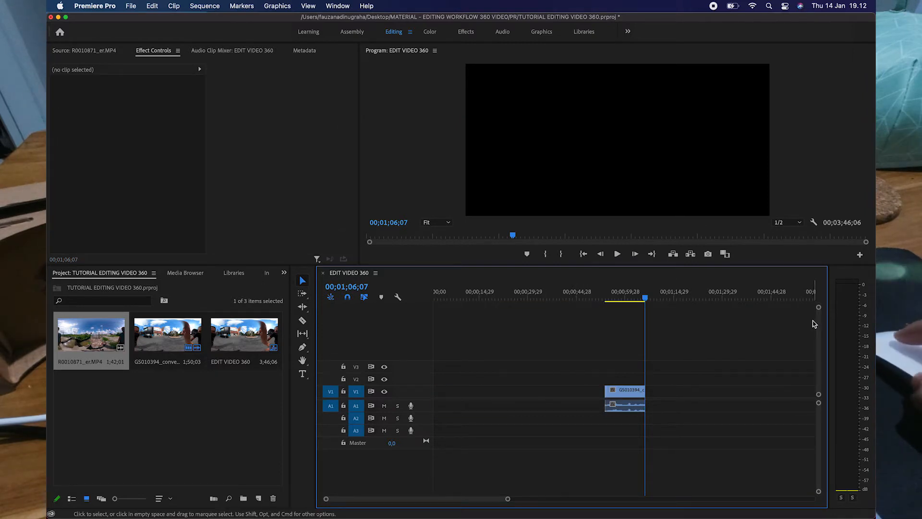
- Place the playhead at 00;01;01;07, enable VR Video display in the Program monitor, and look around the 360 street view
click(629, 296)
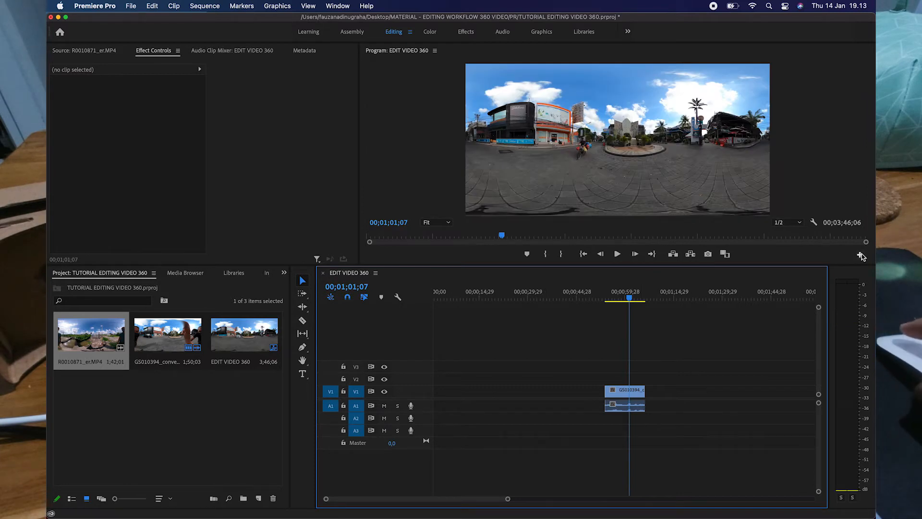
click(814, 223)
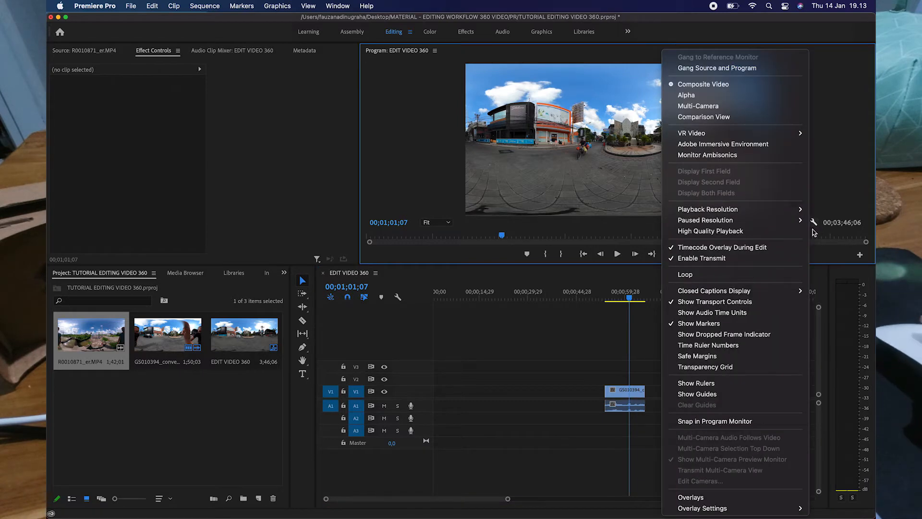
mouse_move(762, 137)
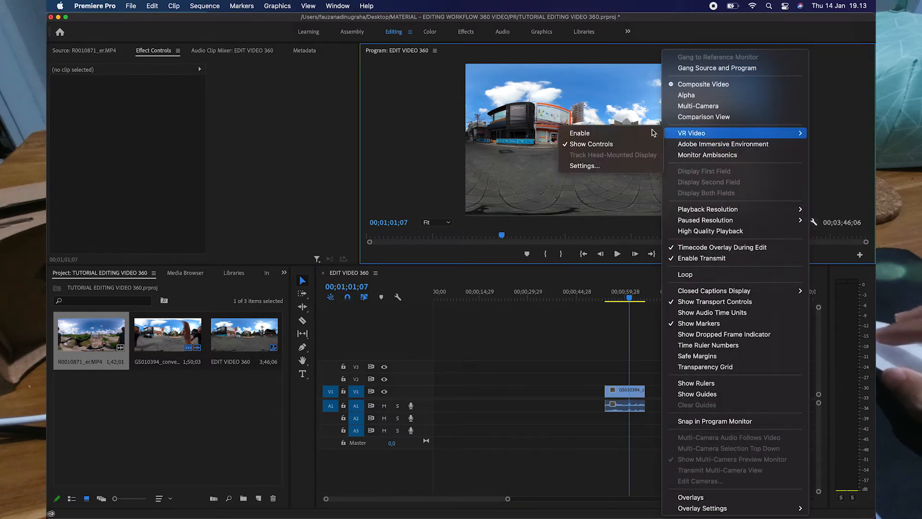
click(596, 135)
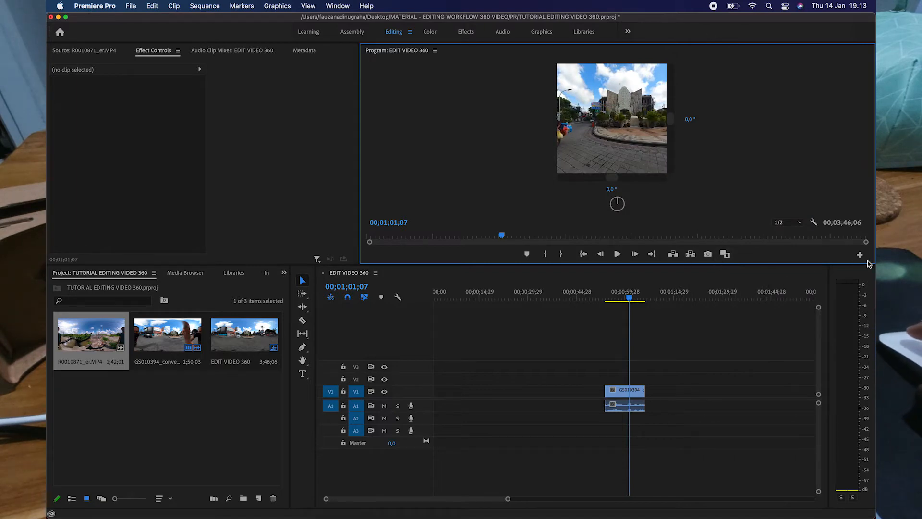
drag(584, 127, 625, 138)
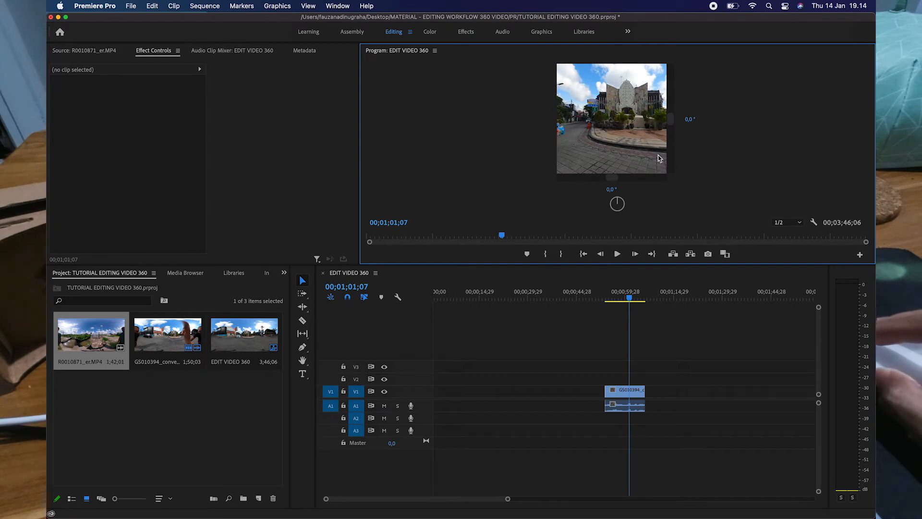
drag(658, 159, 678, 165)
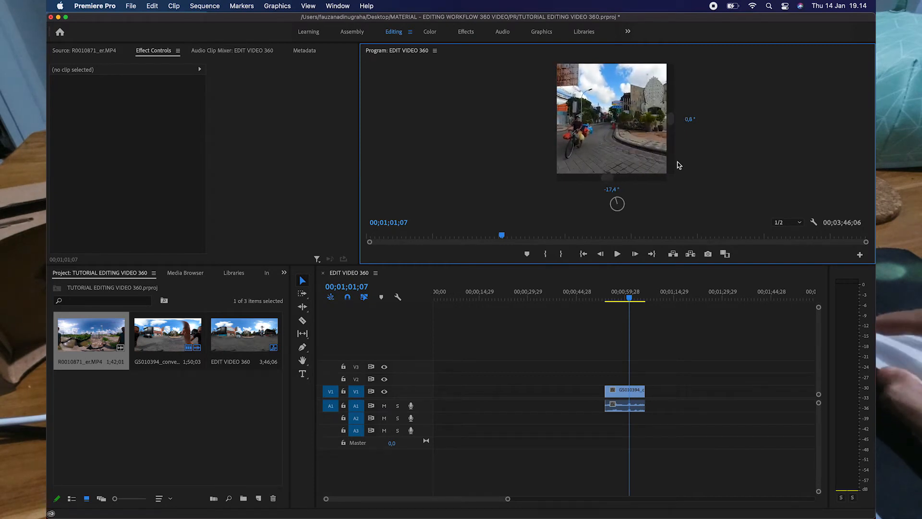
- Add the Toggle VR Video Display control to the Program monitor's transport controls
click(859, 255)
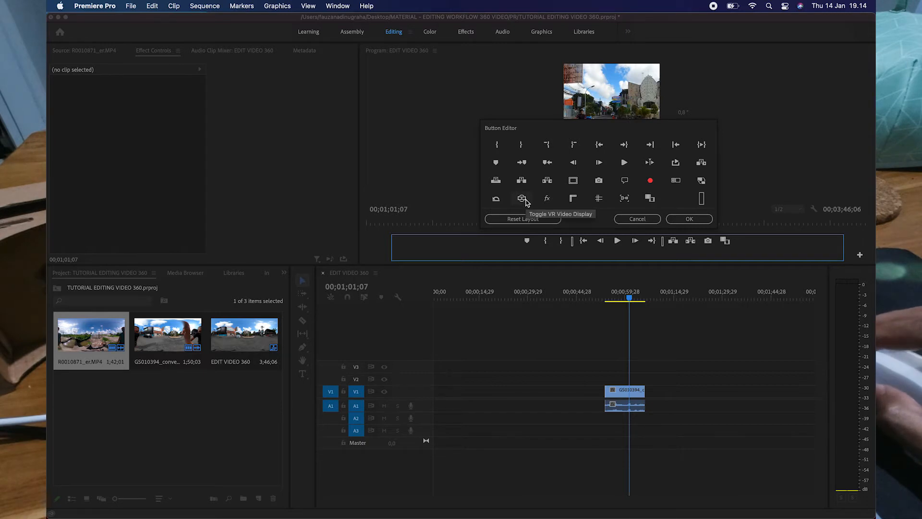
drag(521, 198, 721, 241)
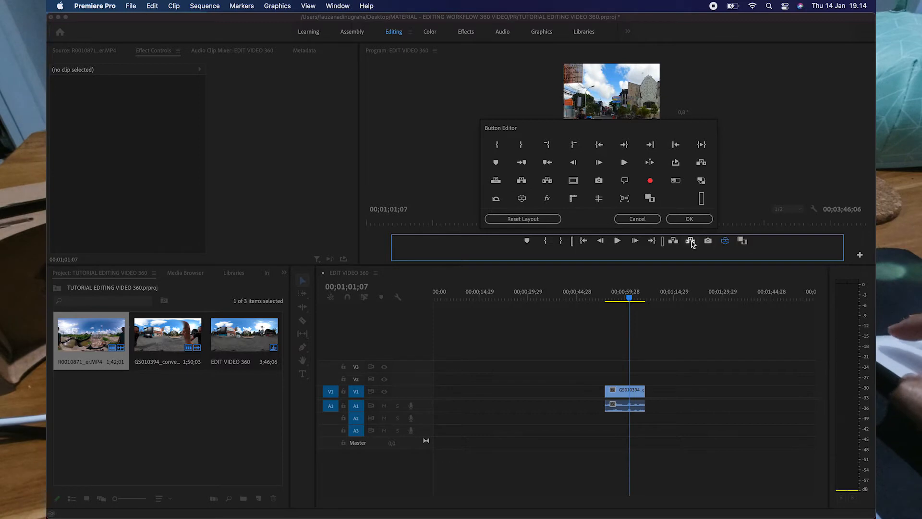
click(689, 220)
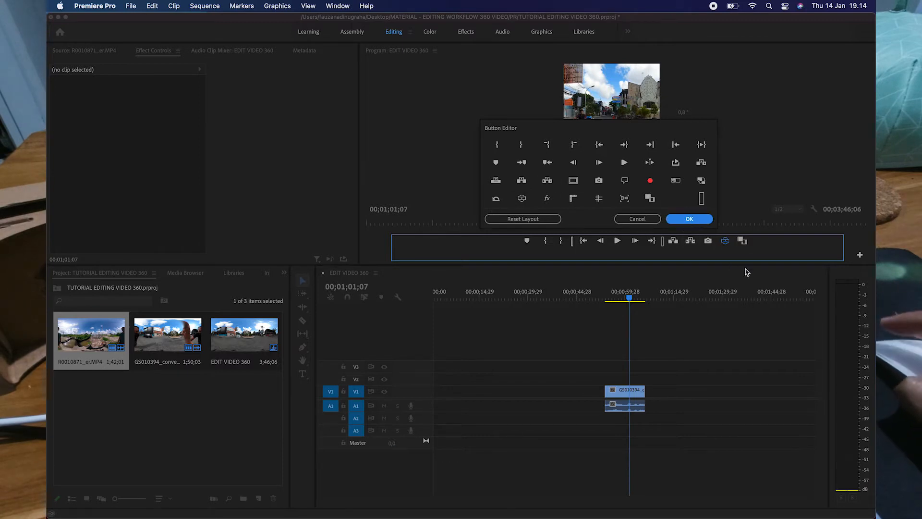
- Test the VR display toggle by switching between the flat and 360 views of the street scene
click(726, 255)
click(726, 254)
click(726, 255)
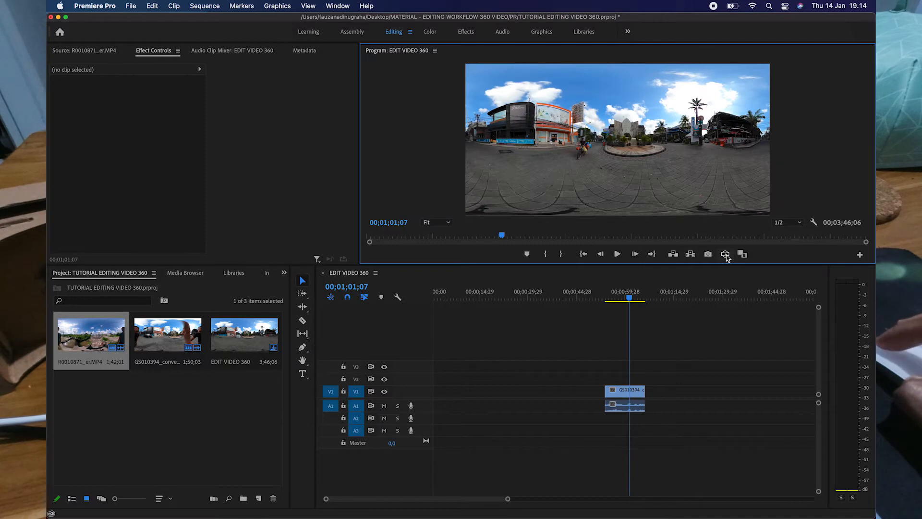
click(726, 255)
drag(605, 124, 744, 241)
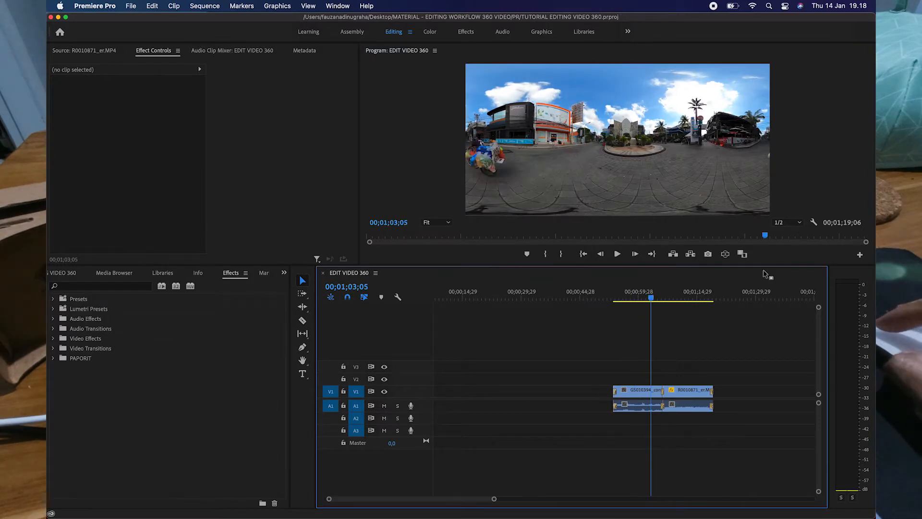
- Show the Program monitor in VR mode and set its horizontal monitor view to 160° in the VR Video Settings
click(725, 255)
drag(606, 137, 647, 172)
click(813, 222)
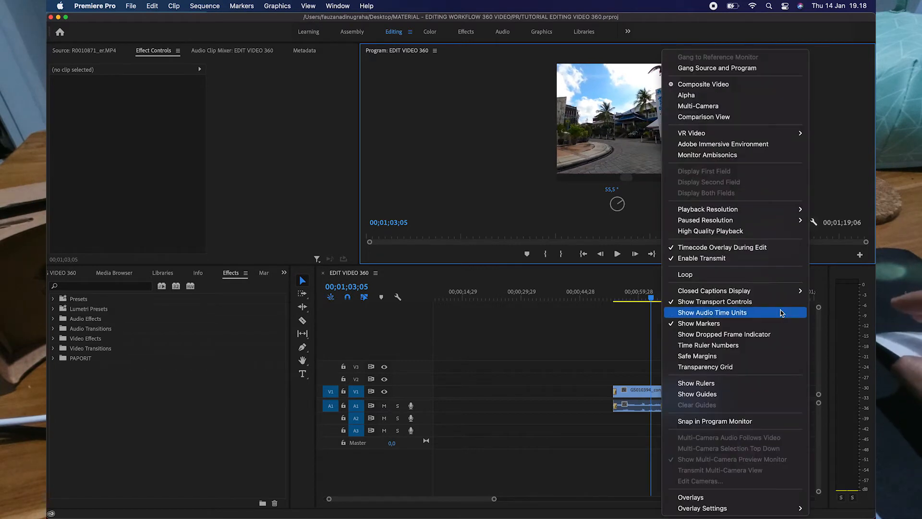
mouse_move(726, 134)
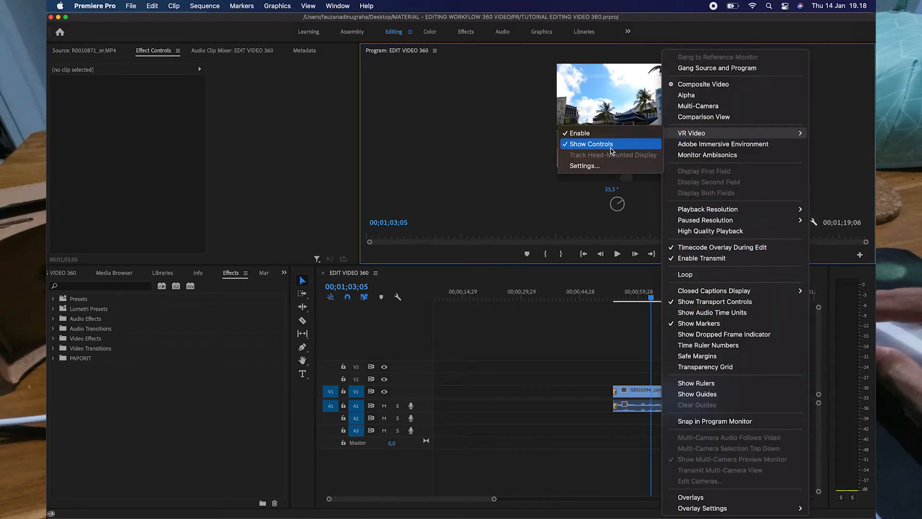
click(607, 166)
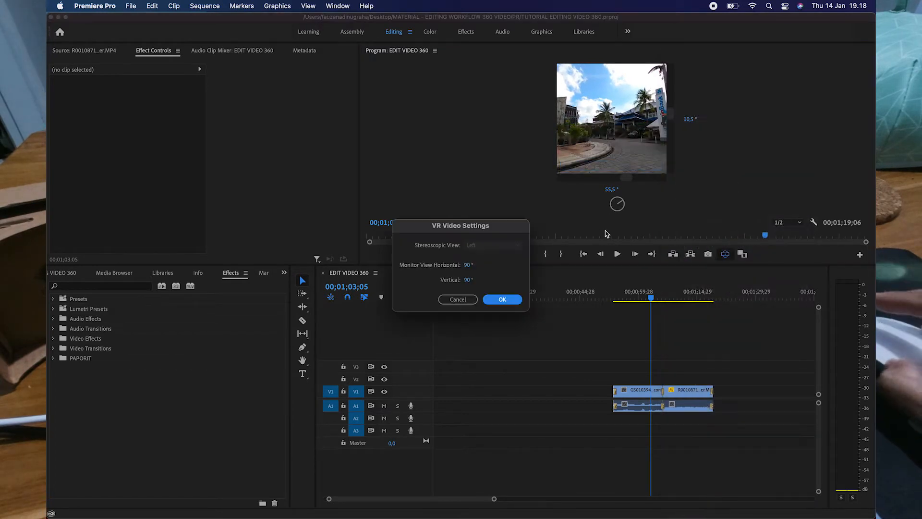
click(468, 265)
text(16)
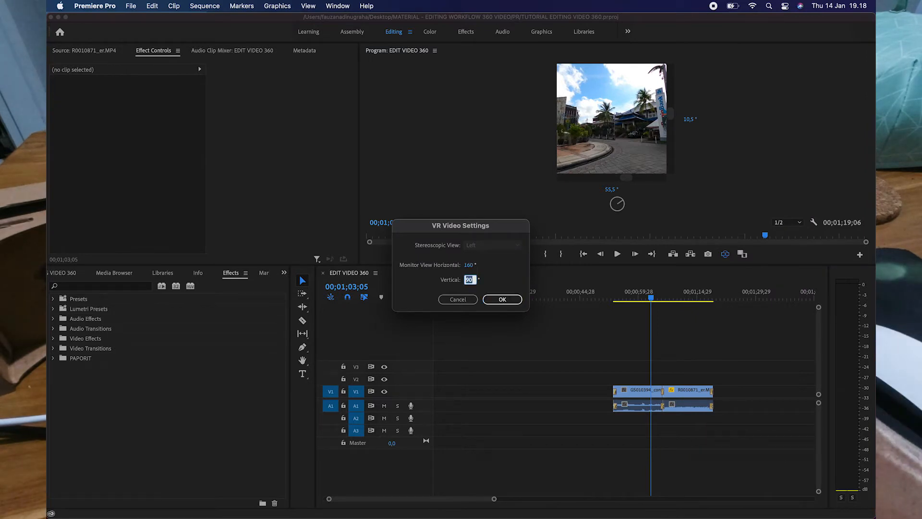
key(Return)
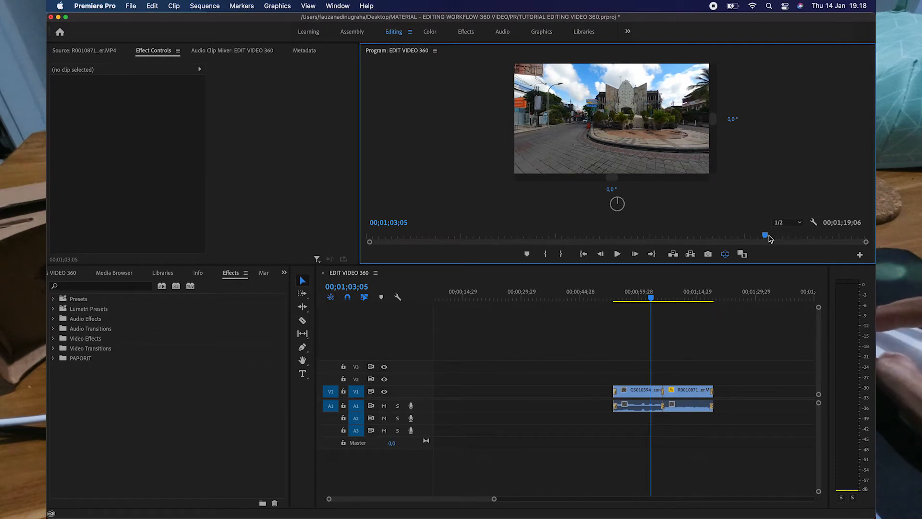
- Look around the 360 street scene in the widened VR view, turning past the cart to the shops
drag(678, 155, 651, 134)
drag(578, 128, 548, 126)
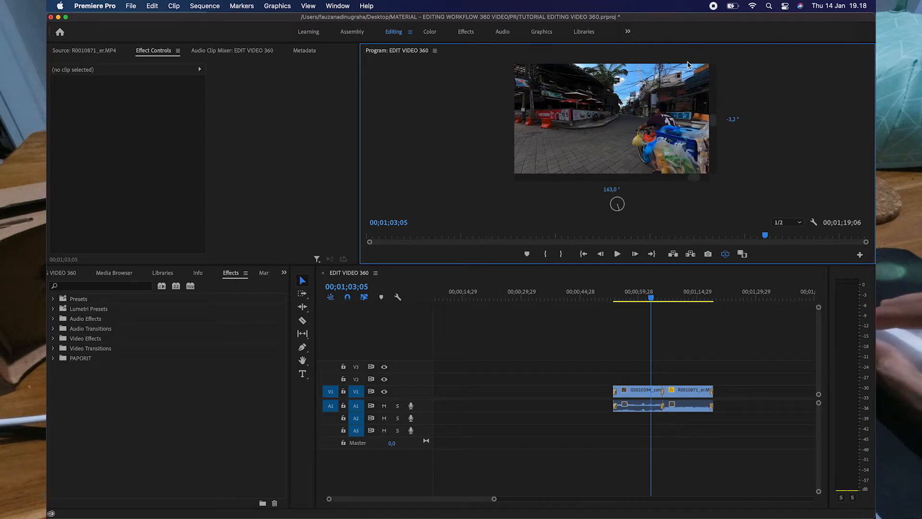
drag(644, 122, 557, 118)
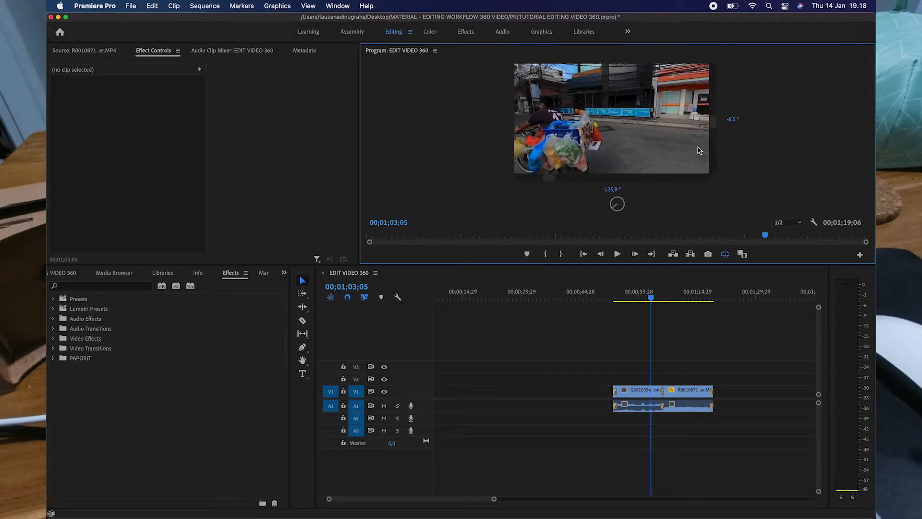
drag(671, 117, 543, 120)
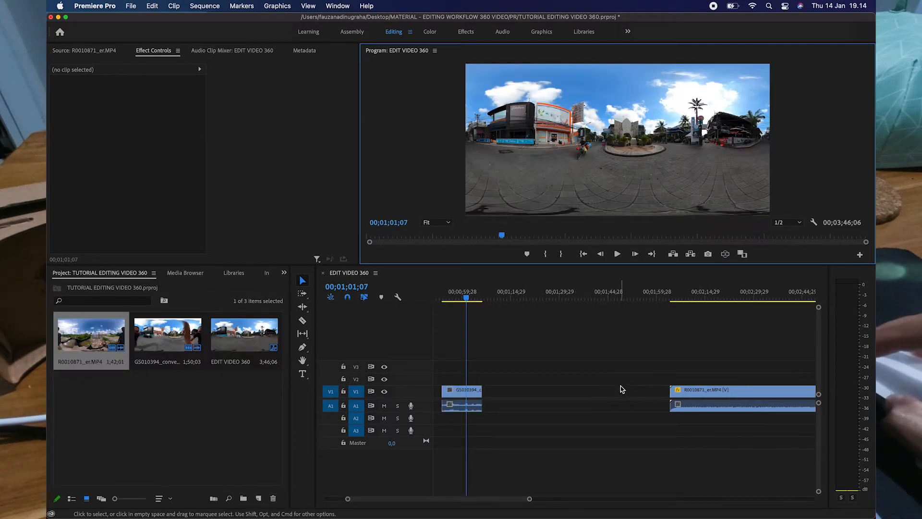
- Split the R0010871_er.MP4 clip at 00;02;39;14
click(745, 302)
scroll(669, 342, right, 5)
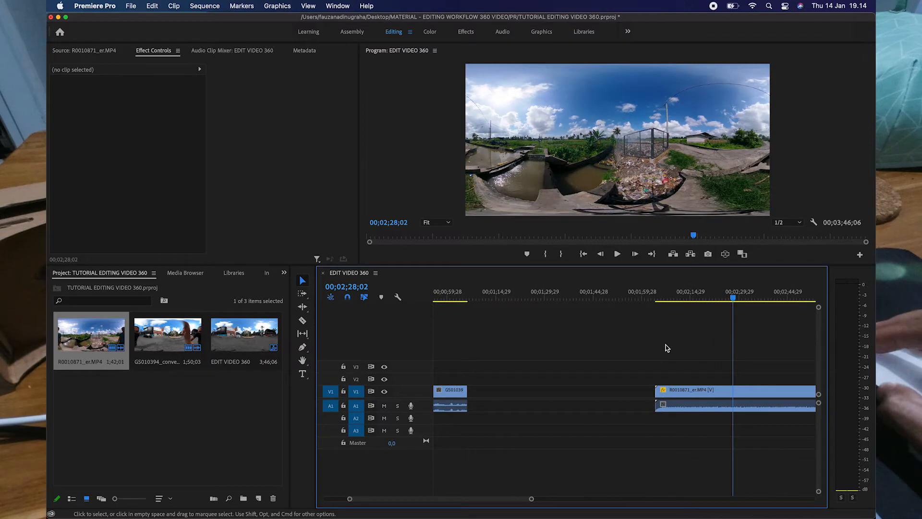
drag(571, 298, 607, 307)
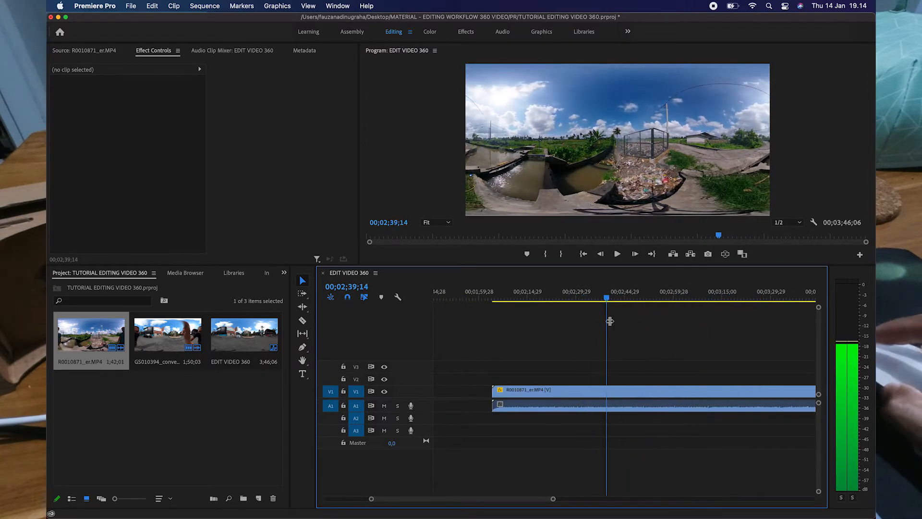
key(c)
click(607, 391)
- Split the R0010871_er.MP4 clip again at 00;02;58;11 and delete the sections before and after the middle piece
key(space)
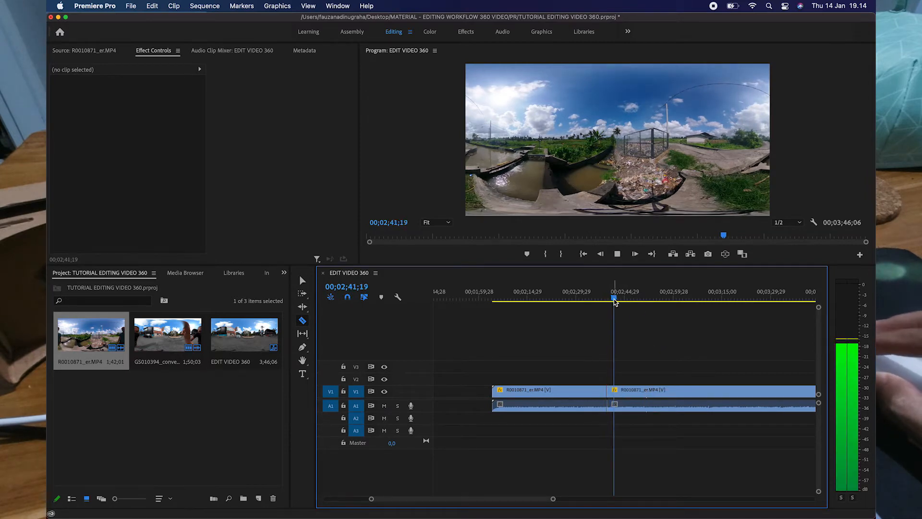
drag(627, 303, 668, 303)
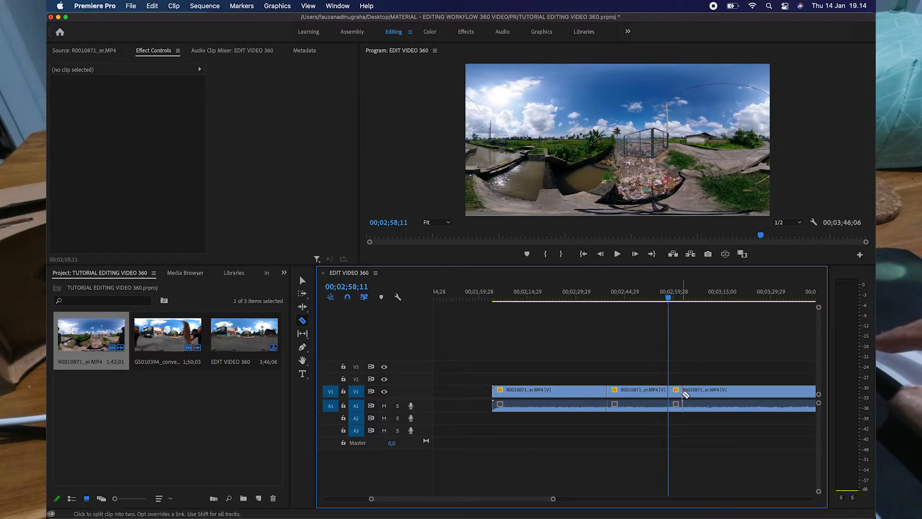
key(v)
click(690, 394)
key(Delete)
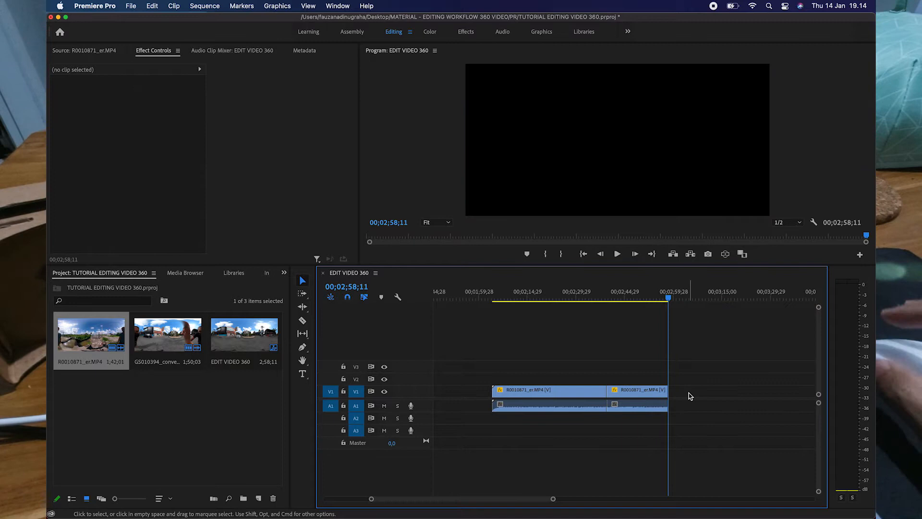
click(588, 389)
key(Delete)
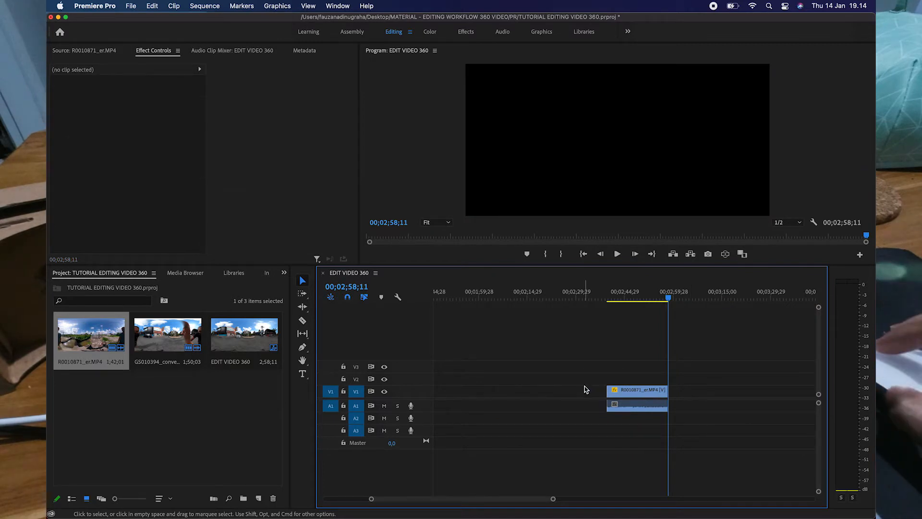
- Close the gap between the trimmed GS010394_convert.mp4 and R0010871_er.MP4 clips so they sit back to back
scroll(584, 388, right, 2)
scroll(608, 383, left, 8)
click(606, 396)
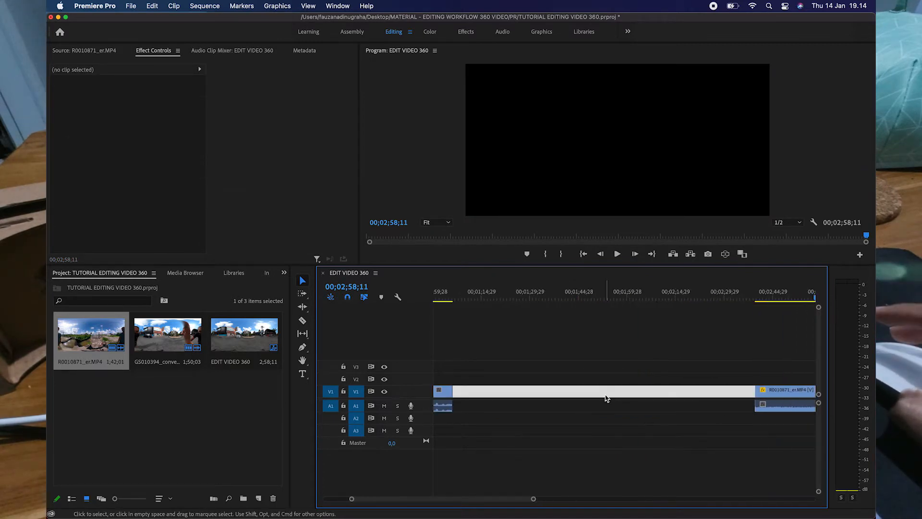
key(Delete)
scroll(606, 396, left, 3)
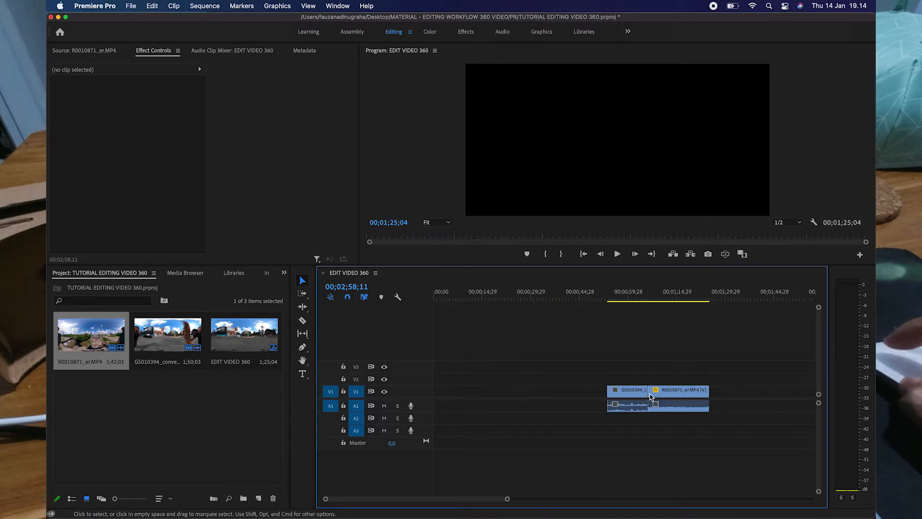
scroll(643, 396, right, 1)
right_click(600, 397)
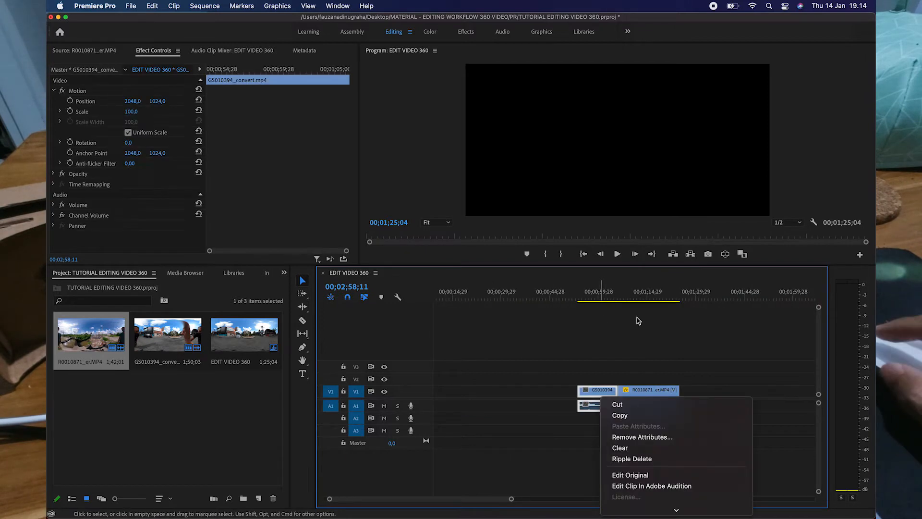
scroll(637, 499, down, 5)
scroll(637, 514, down, 3)
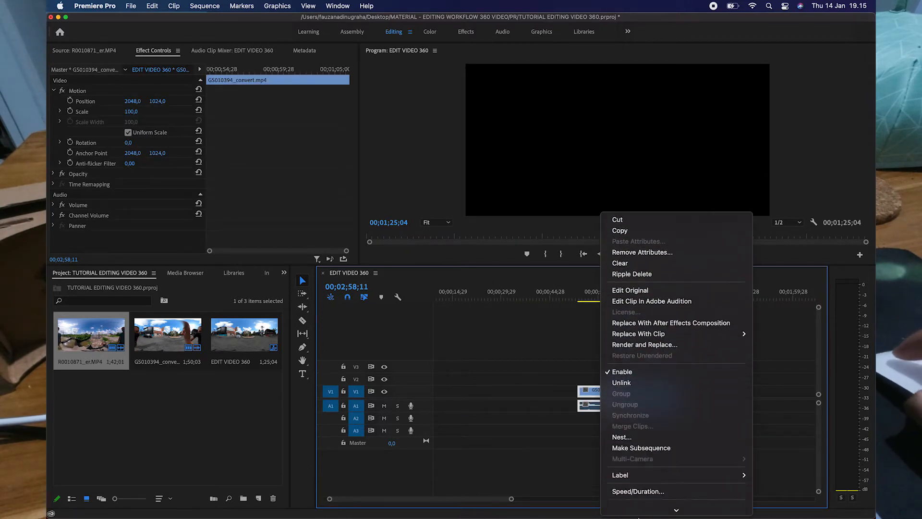
click(644, 427)
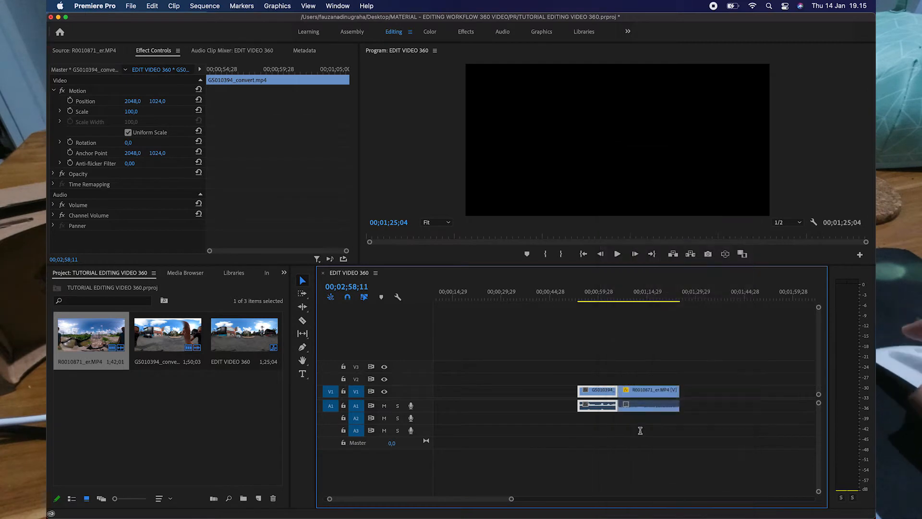
click(468, 323)
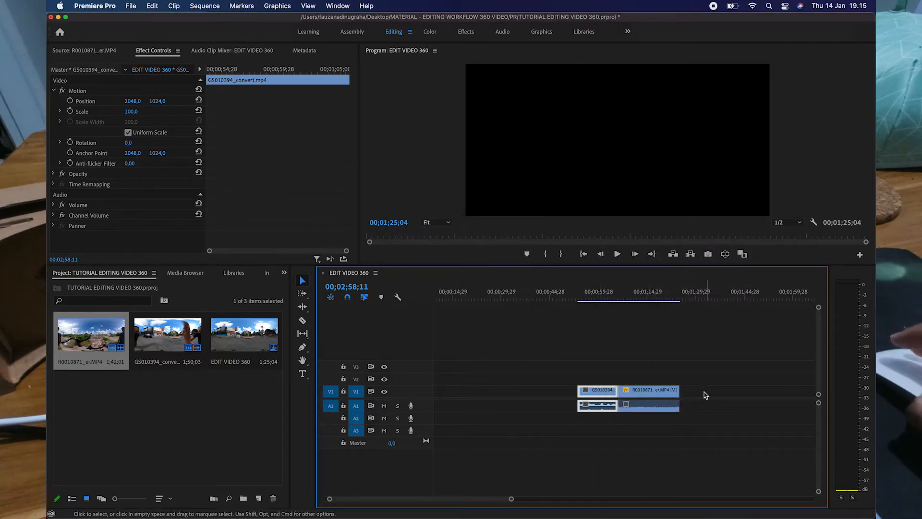
click(648, 295)
right_click(644, 390)
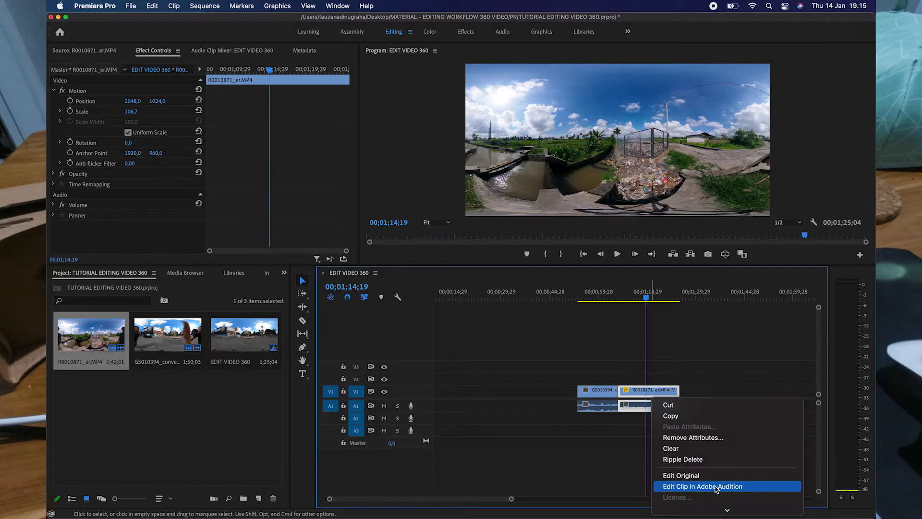
mouse_move(728, 512)
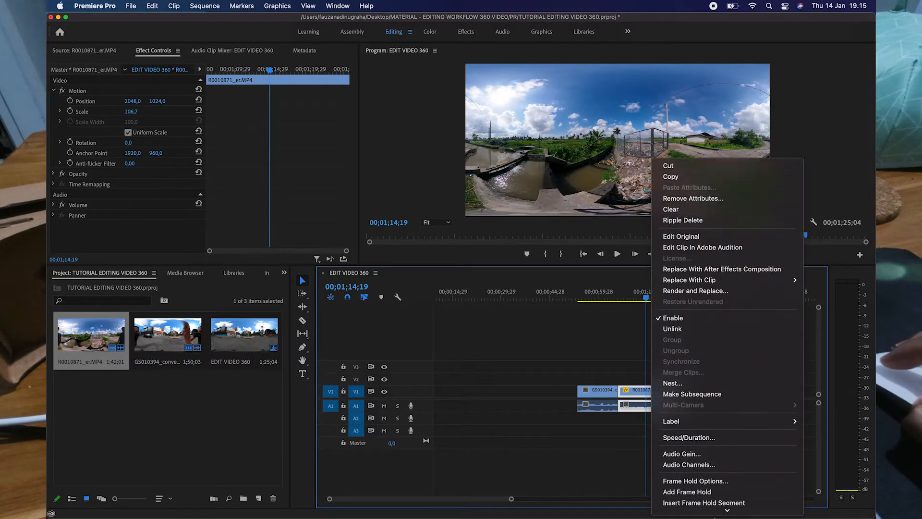
click(702, 373)
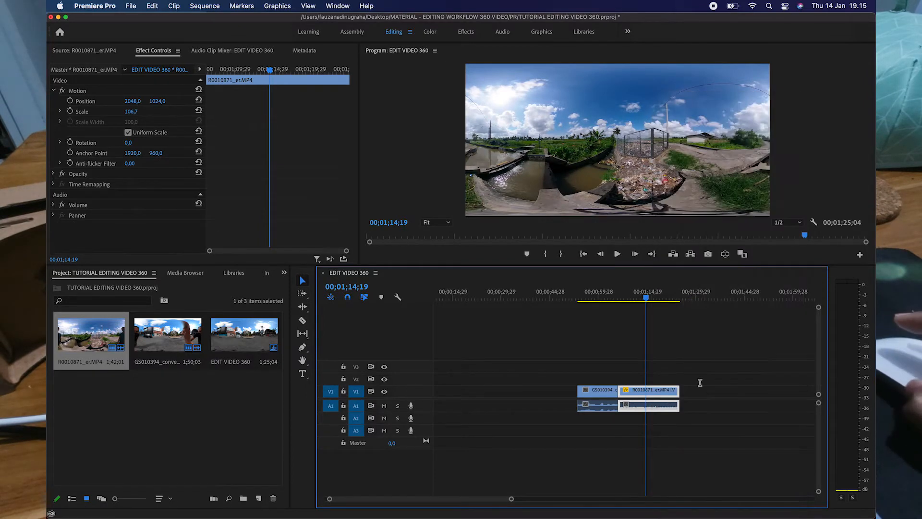
- Trim the end of the R0010871_er.MP4 clip back to 00;01;19;06 and deselect it
click(437, 321)
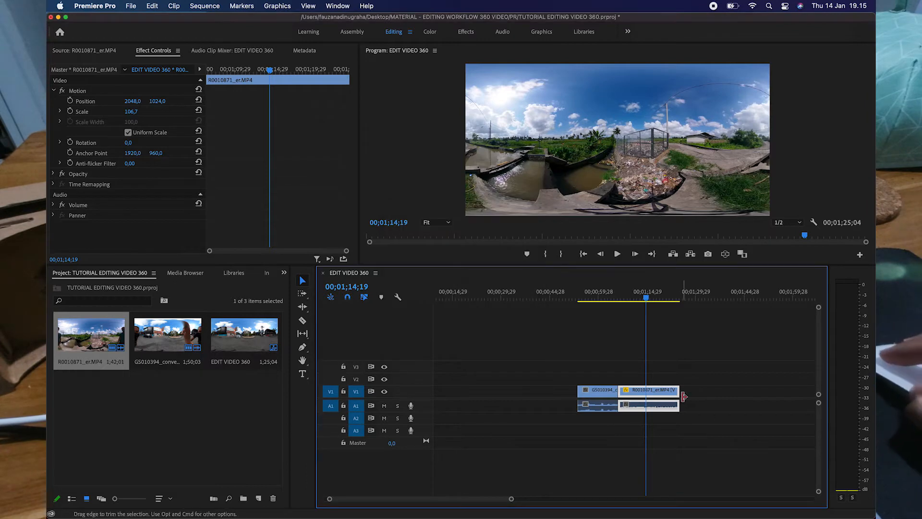
drag(671, 395, 660, 395)
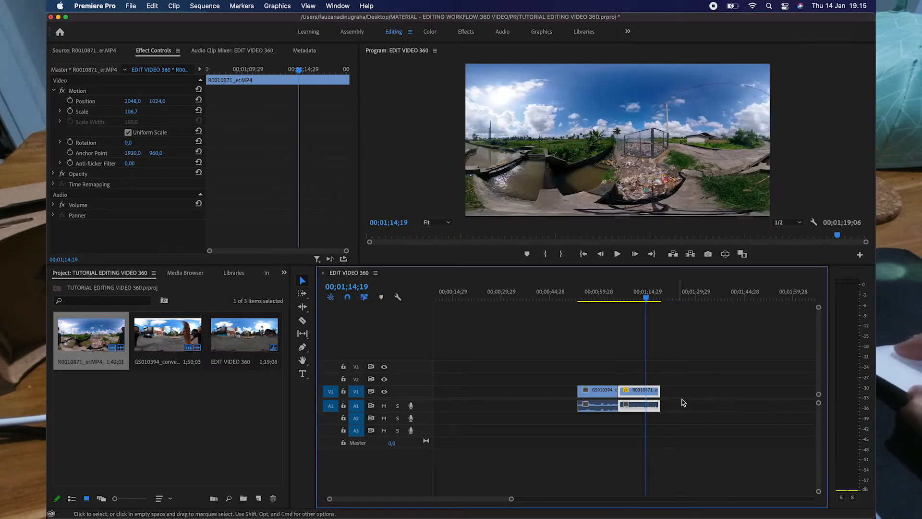
click(567, 395)
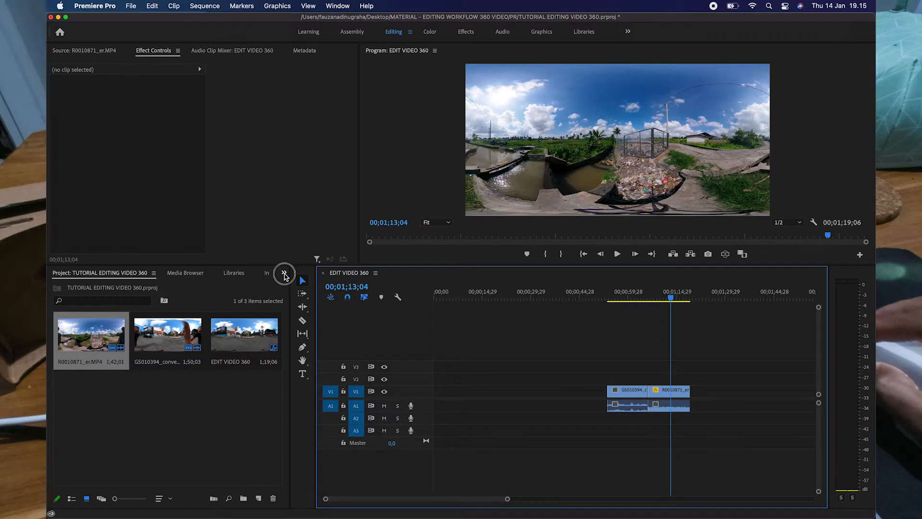
- From the PAPORIT effects bin, apply Film Dissolve to the start of GS010394_convert.mp4 and Dip to Black at the cut between the two clips
click(284, 274)
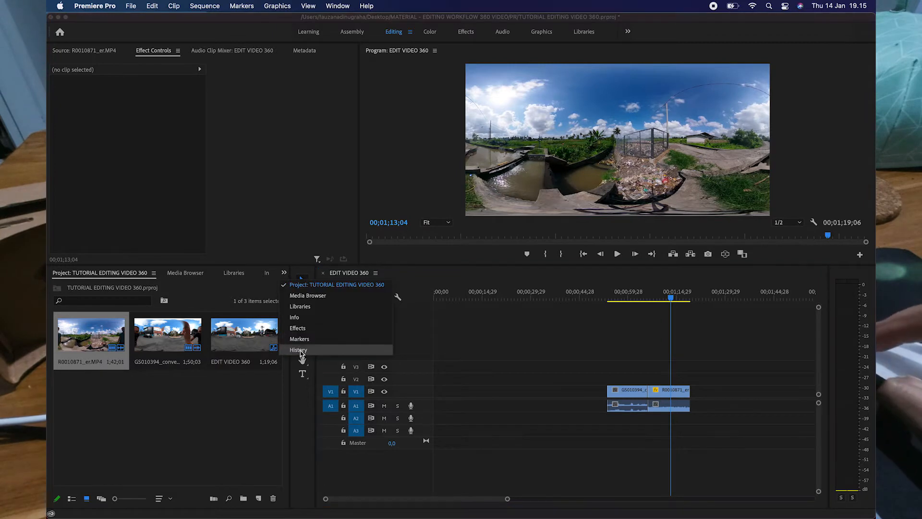
click(303, 328)
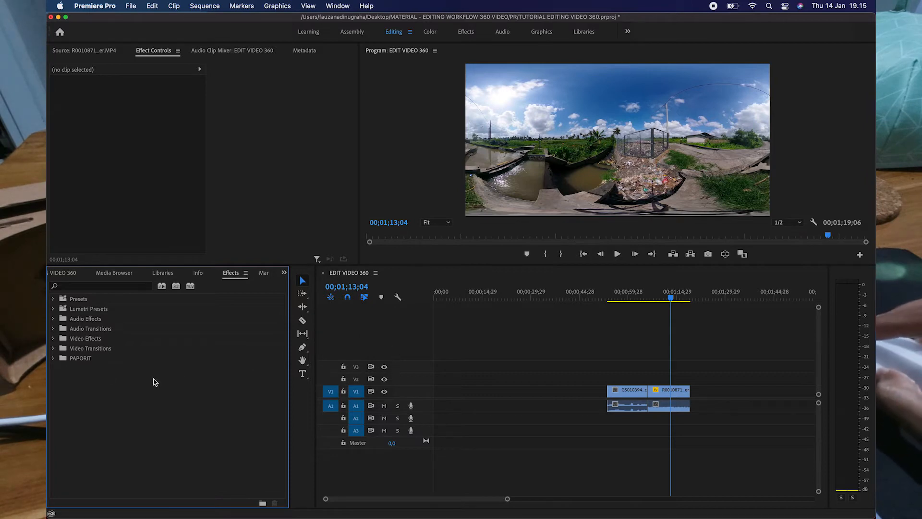
click(54, 359)
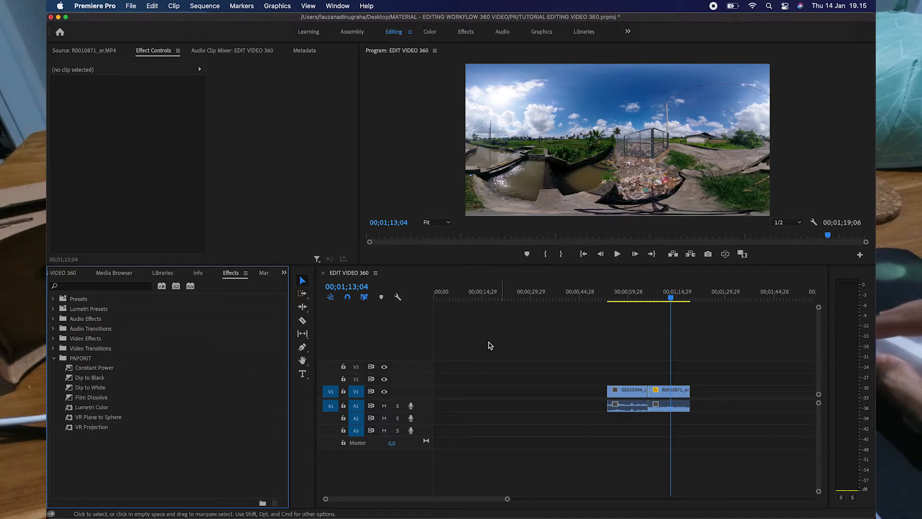
mouse_move(98, 397)
mouse_down()
mouse_move(540, 383)
mouse_move(609, 393)
mouse_move(617, 413)
mouse_up()
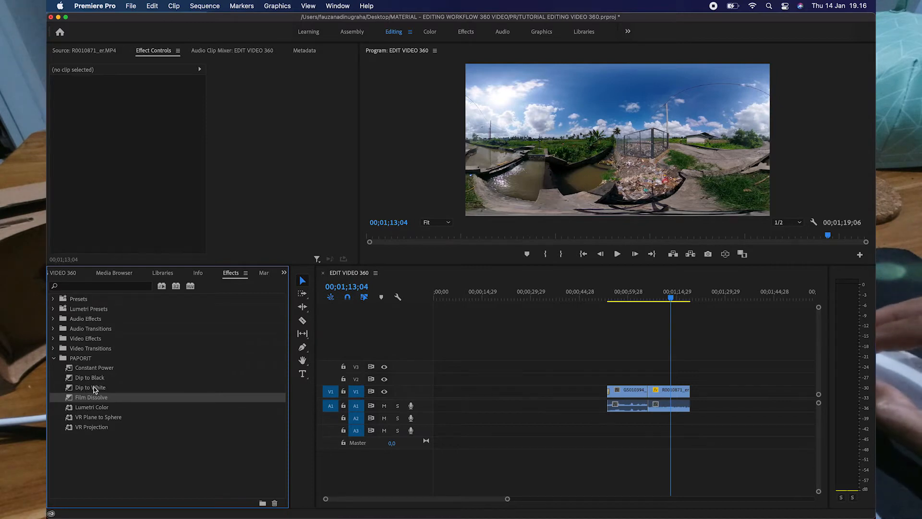
mouse_move(94, 378)
mouse_down()
mouse_move(662, 387)
mouse_move(649, 395)
mouse_up()
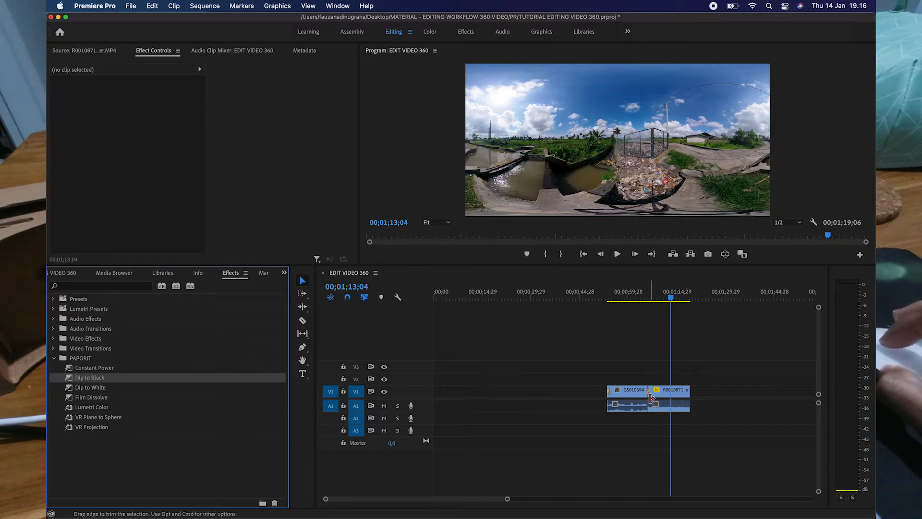
- Apply a Film Dissolve transition to the end of the R0010871_er.MP4 video clip
key(=)
key(=)
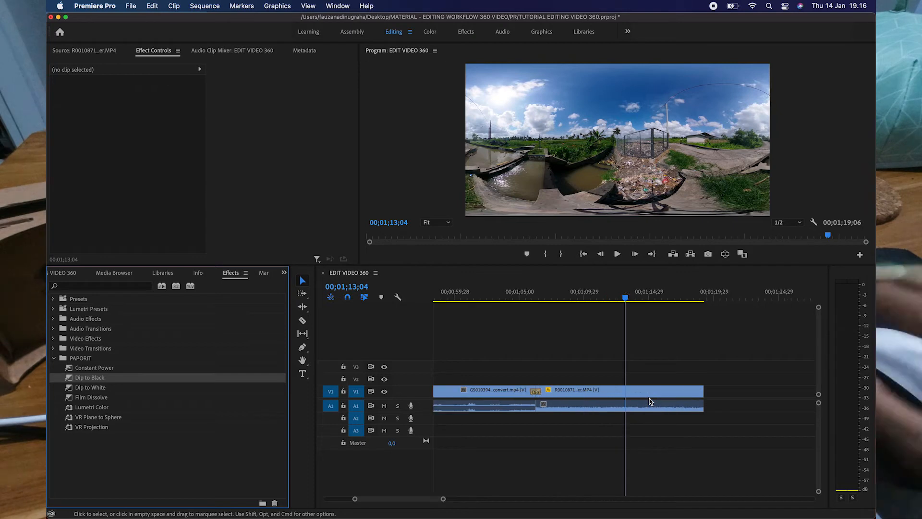
scroll(649, 402, up, 2)
key(=)
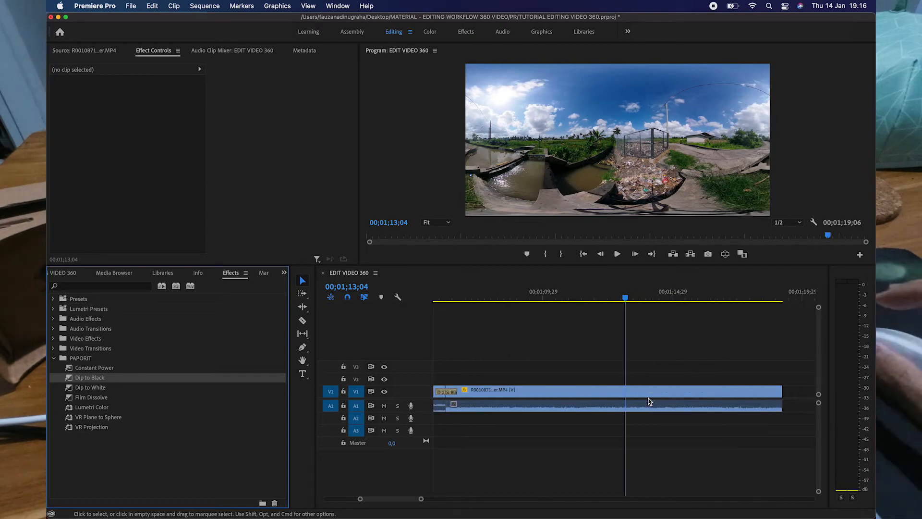
scroll(648, 401, left, 6)
scroll(639, 401, right, 3)
scroll(641, 402, right, 6)
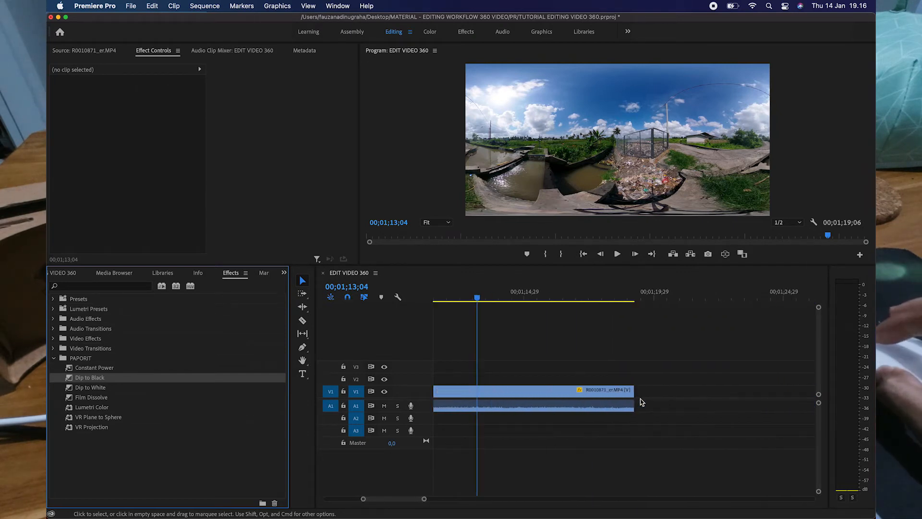
drag(102, 398, 633, 395)
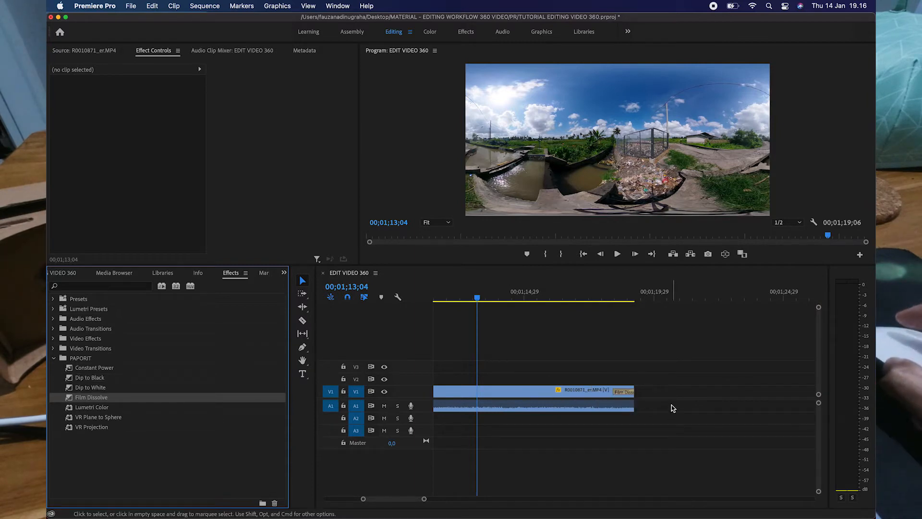
- Add a Constant Power transition to the start of the GS010394_convert.mp4 audio and play back the opening fade
scroll(672, 408, left, 10)
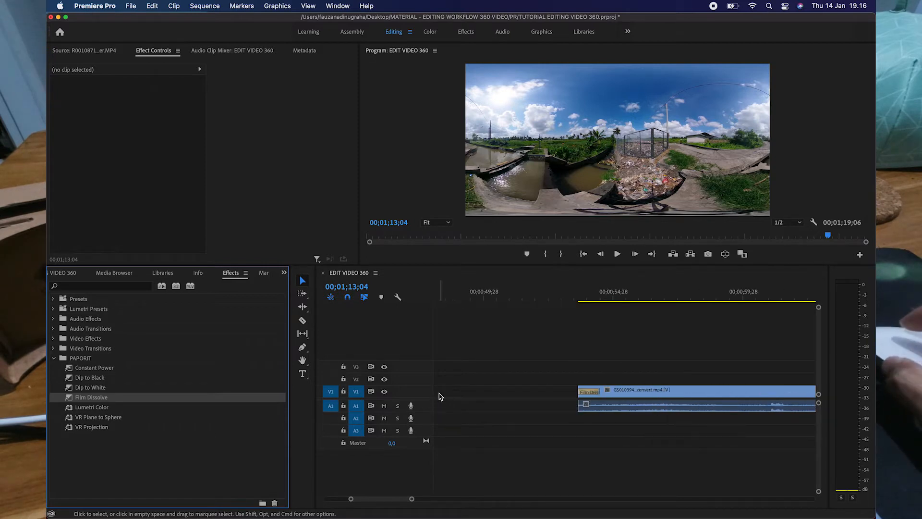
drag(116, 370, 593, 406)
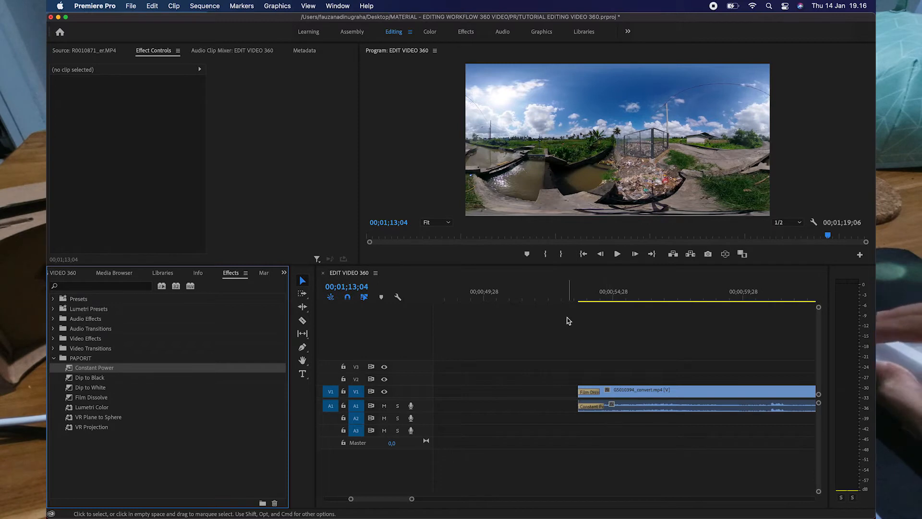
click(551, 298)
key(space)
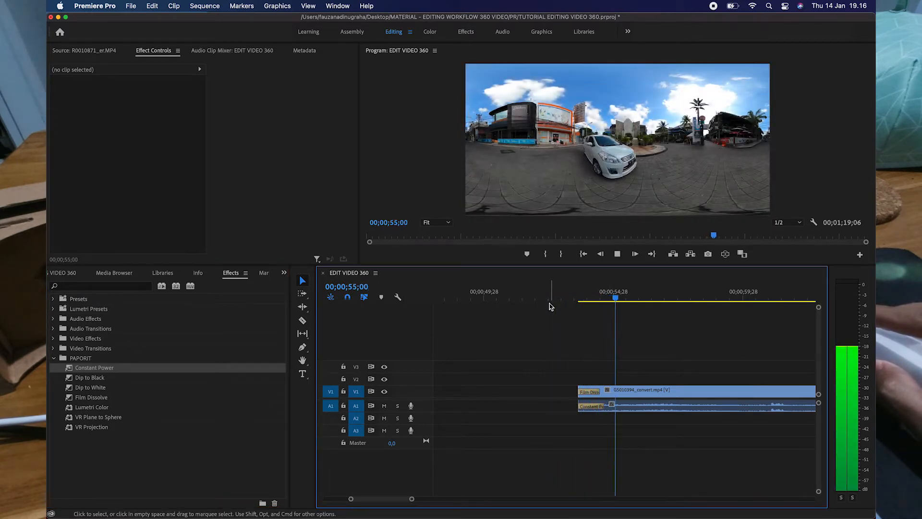
key(space)
scroll(666, 347, down, 5)
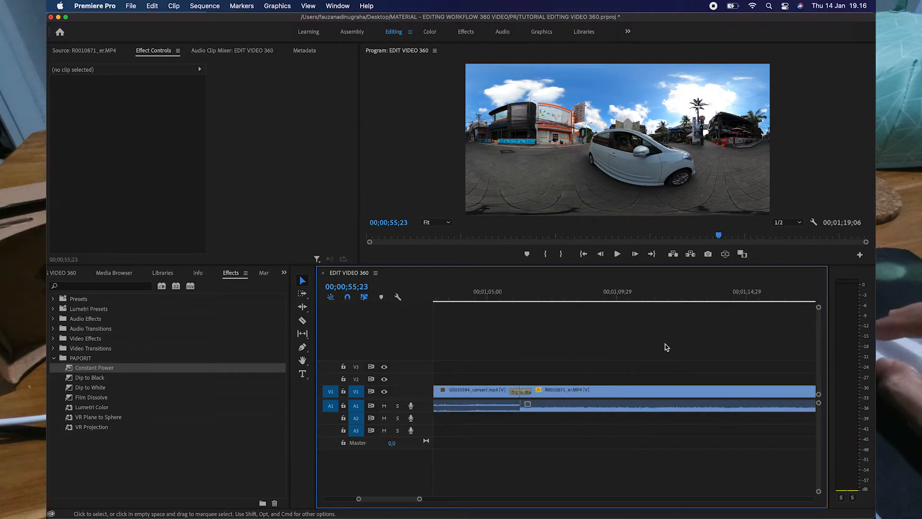
- Add a Constant Power crossfade at the audio cut between the two clips and play through the transition
scroll(666, 346, up, 1)
drag(96, 368, 525, 412)
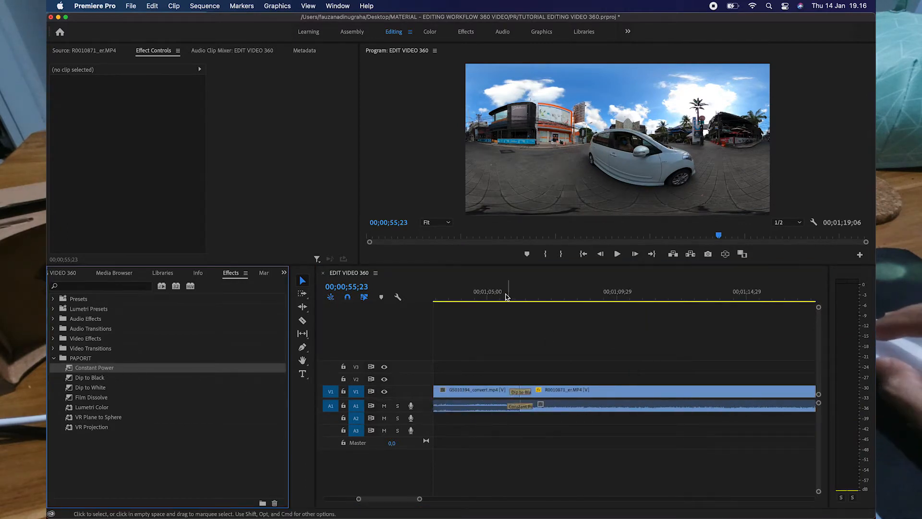
click(492, 297)
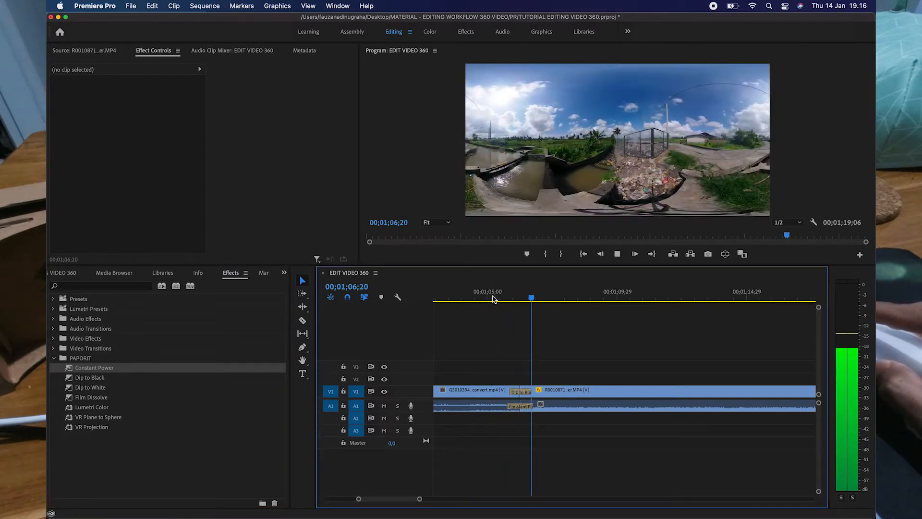
key(space)
- Add a Constant Power transition to the end of the R0010871_er.MP4 audio and play back the closing fade
scroll(630, 349, right, 3)
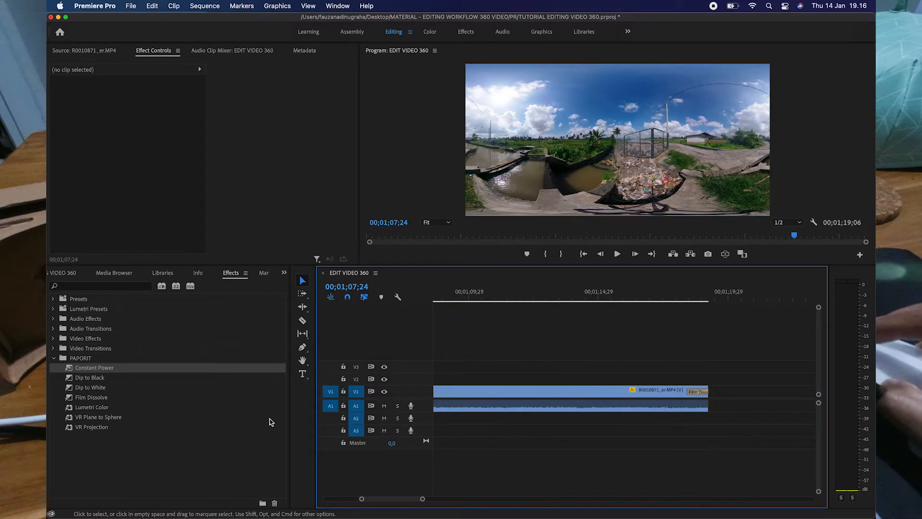
drag(123, 368, 698, 406)
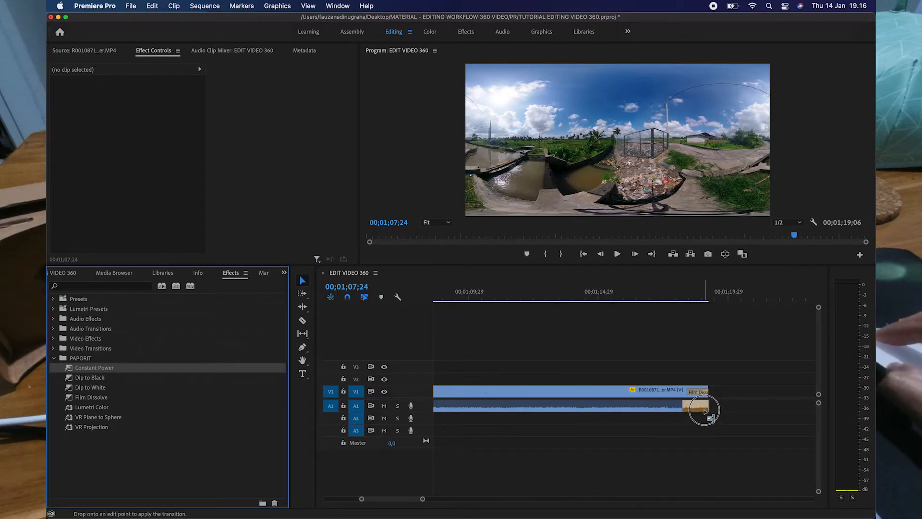
click(682, 300)
key(space)
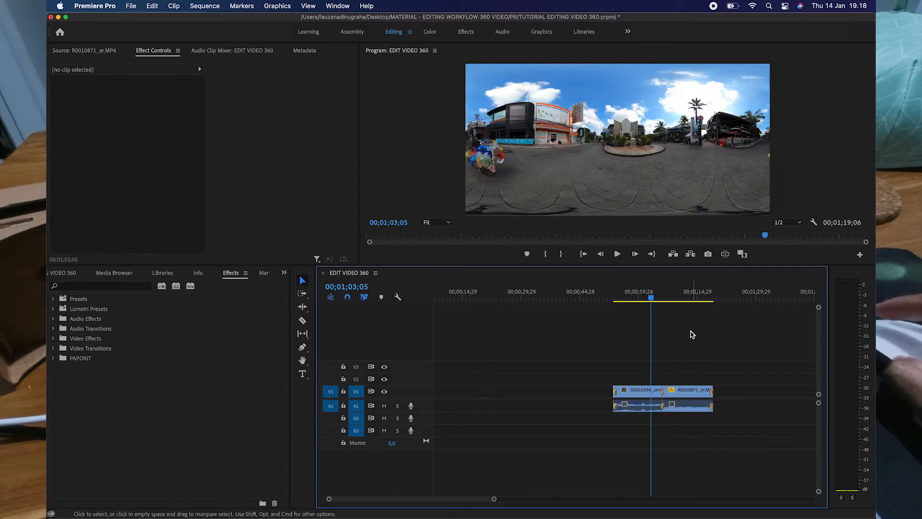
- Add a text graphic reading "BALI SEPI" near the middle of the street scene at 00;00;56;27
drag(644, 296, 626, 307)
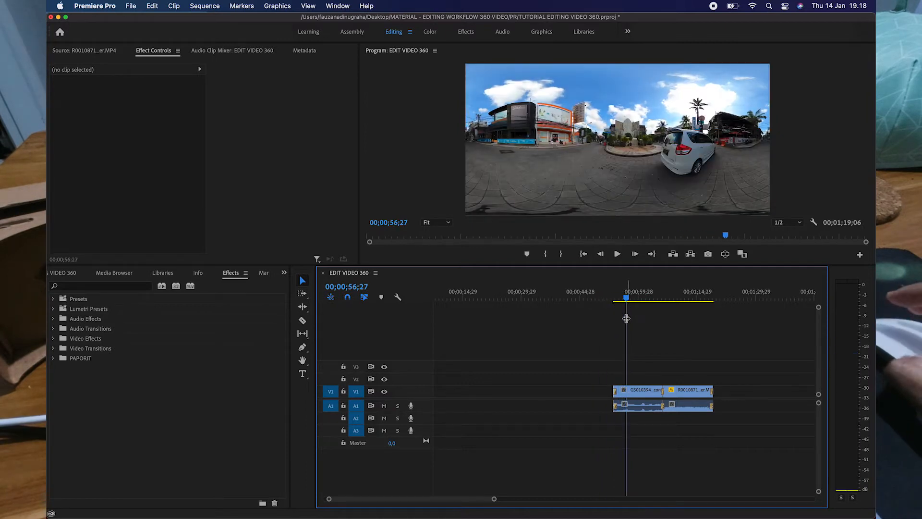
click(302, 374)
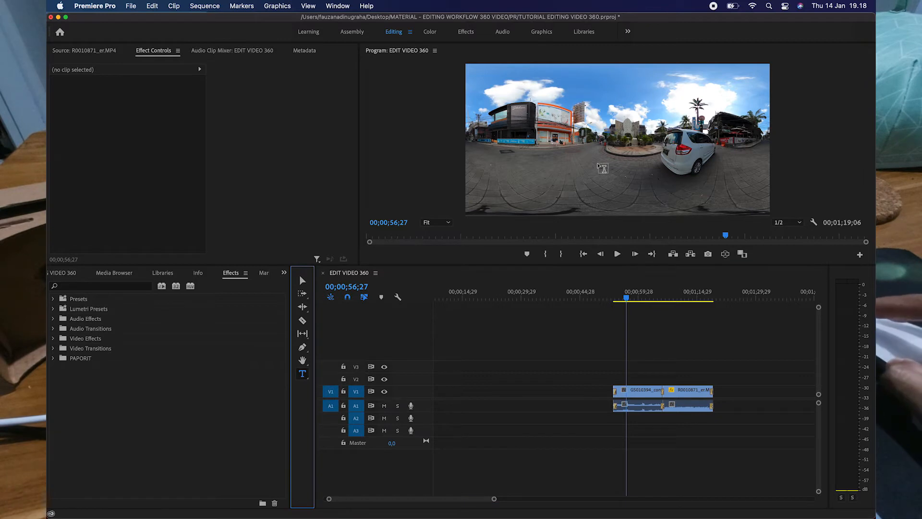
click(600, 167)
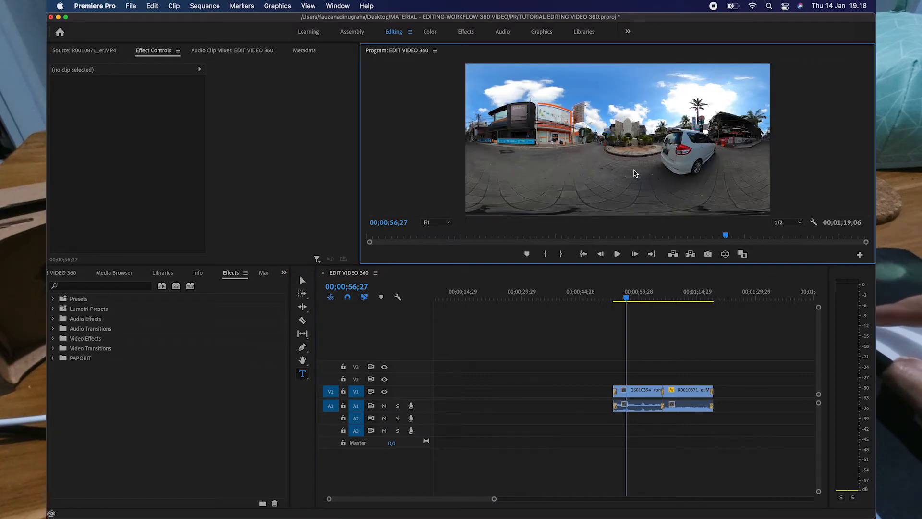
click(614, 173)
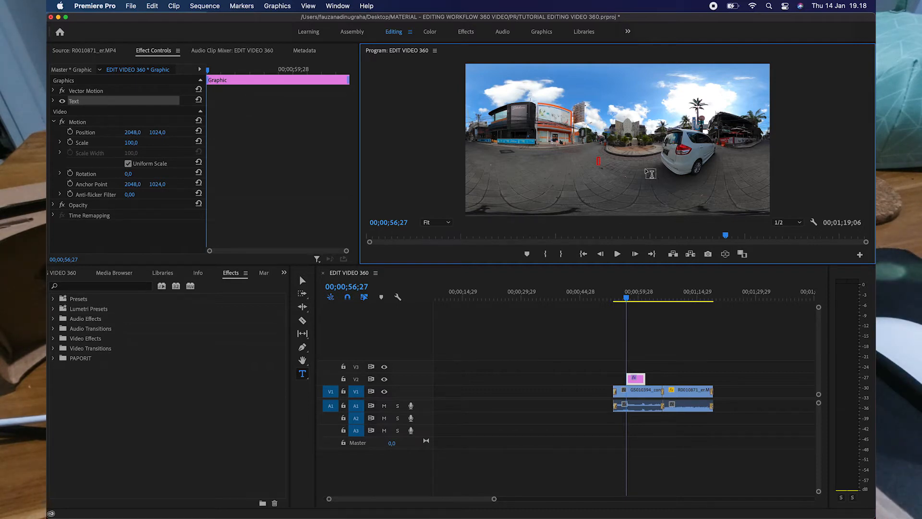
text(BALI SE)
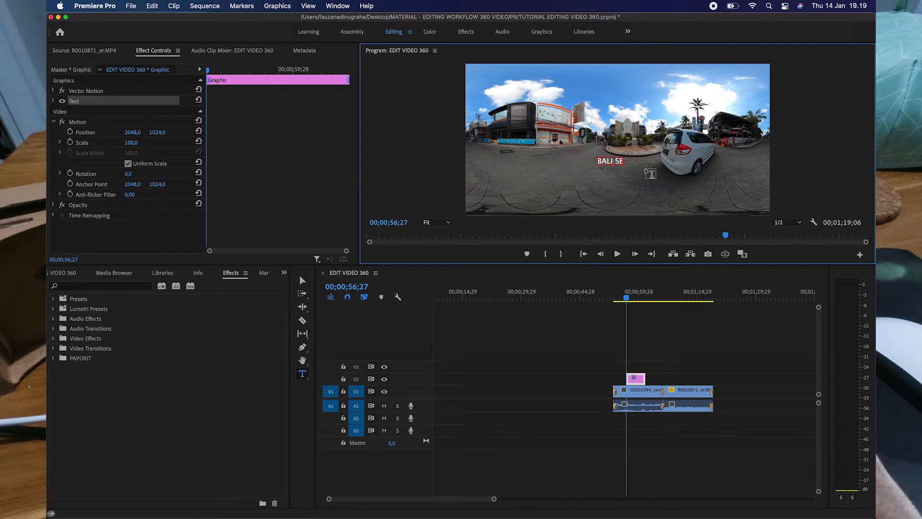
text(P)
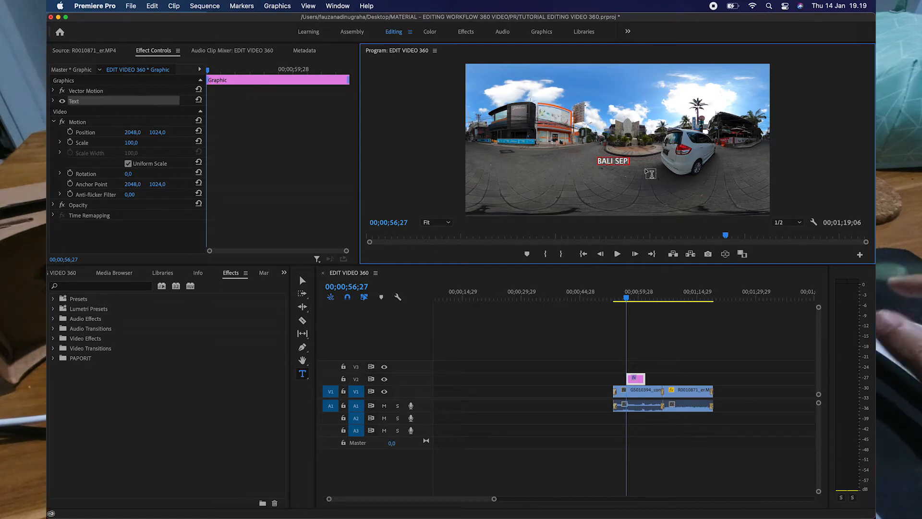
- Set the font of the whole BALI SEPI title to Helvetica Bold
key(super+a)
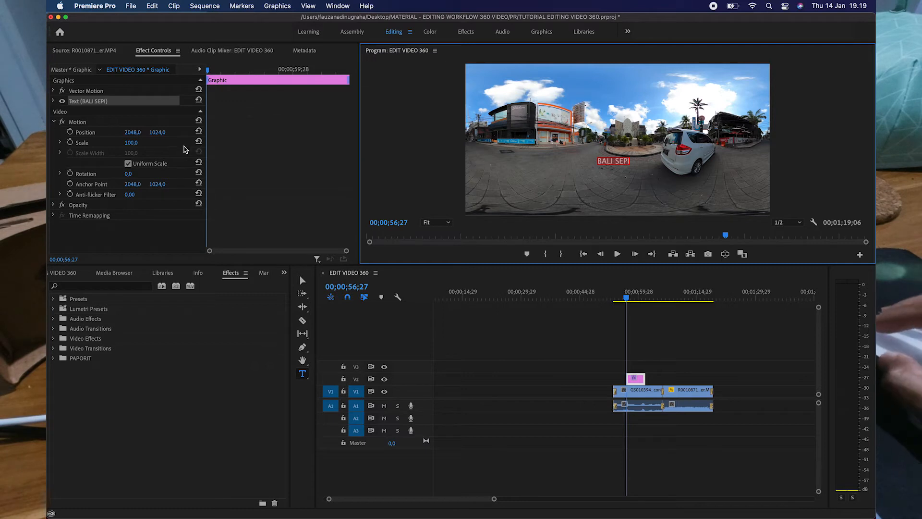
click(54, 101)
click(133, 134)
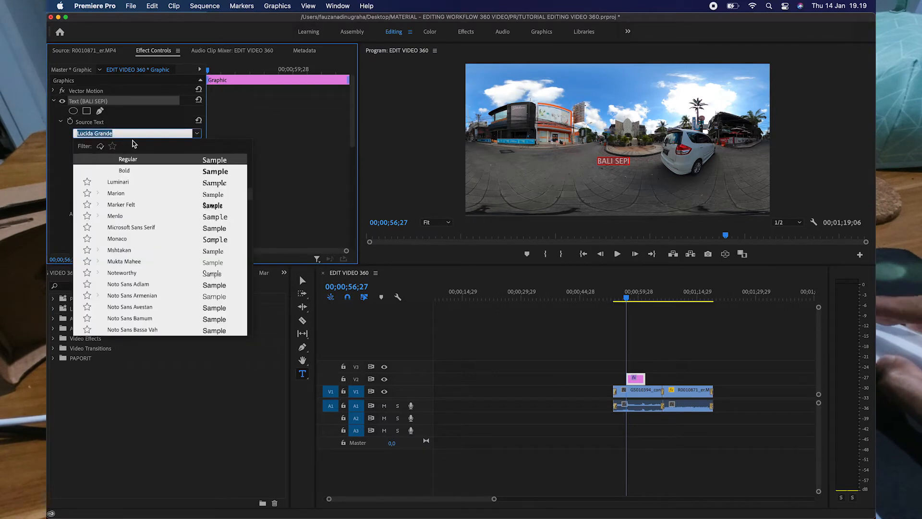
text(helv)
key(Down)
key(Down)
key(Down)
key(Down)
key(Return)
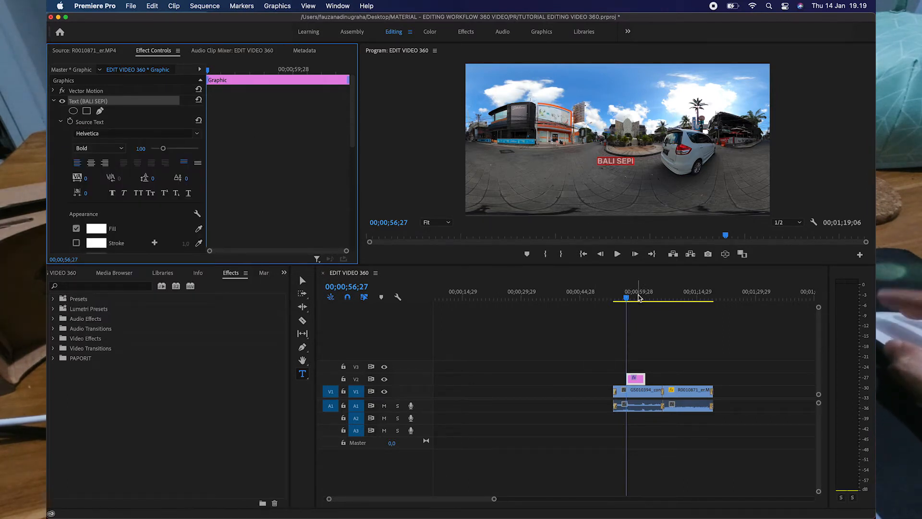
- Add the Safe Margins control to the Program monitor's controls and turn on the safe margin guides
click(638, 297)
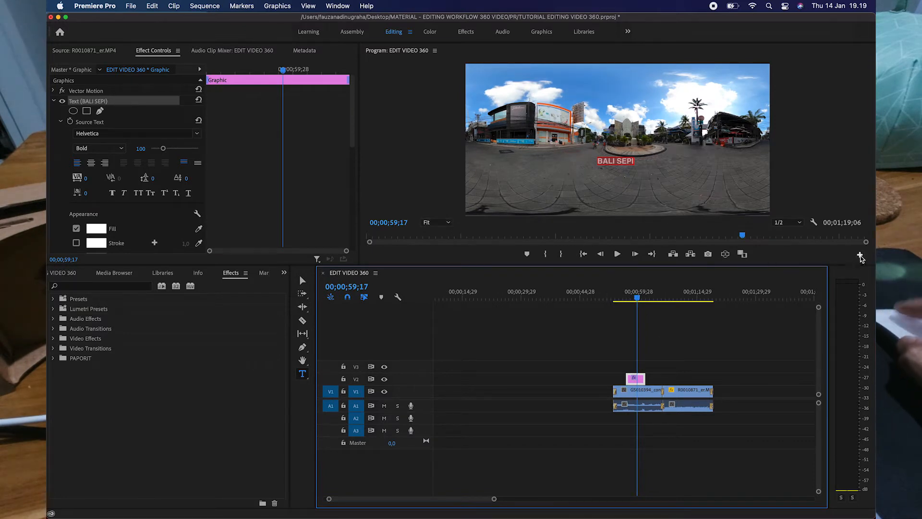
click(859, 255)
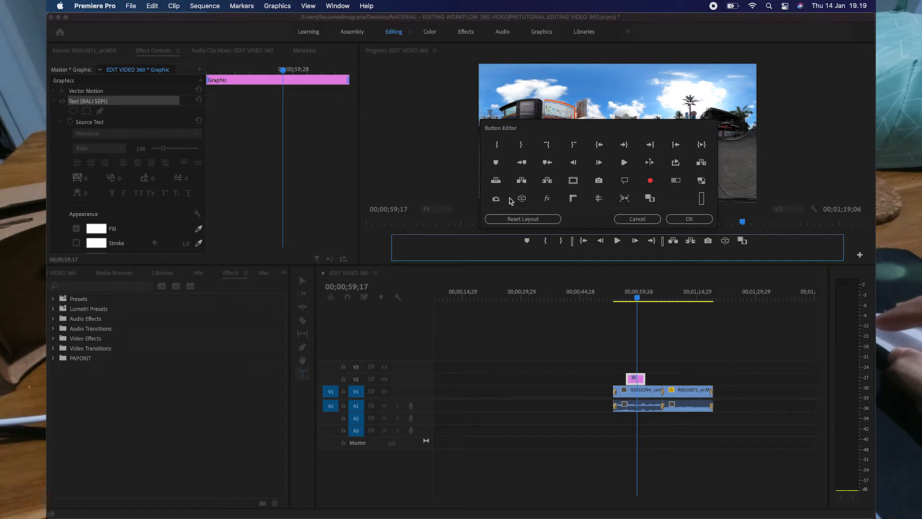
drag(572, 185, 505, 248)
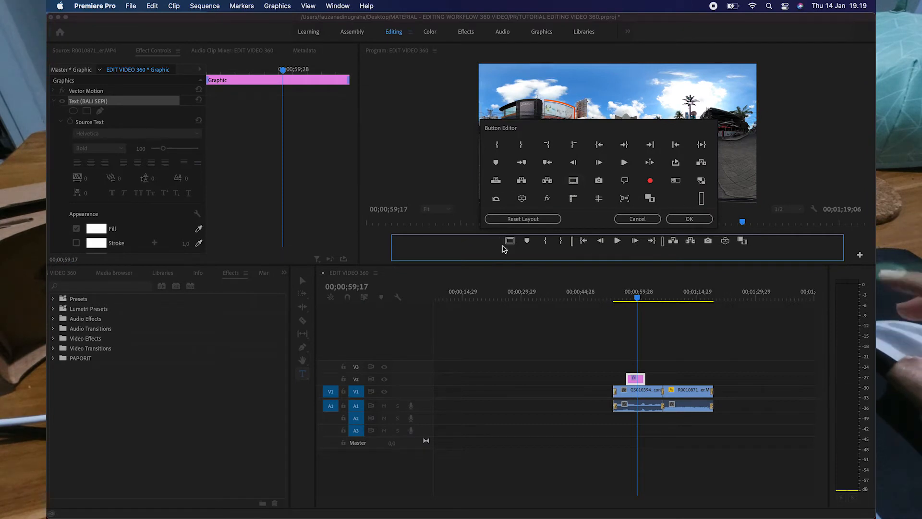
click(689, 218)
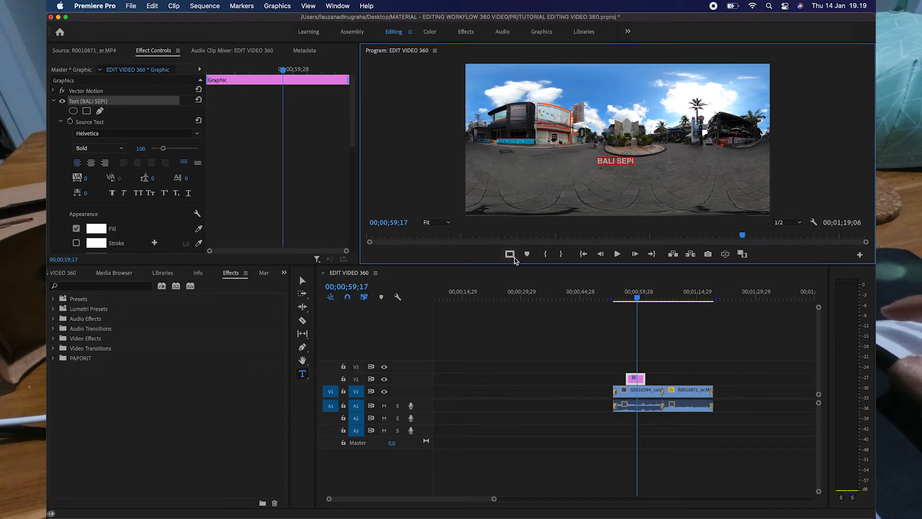
click(511, 254)
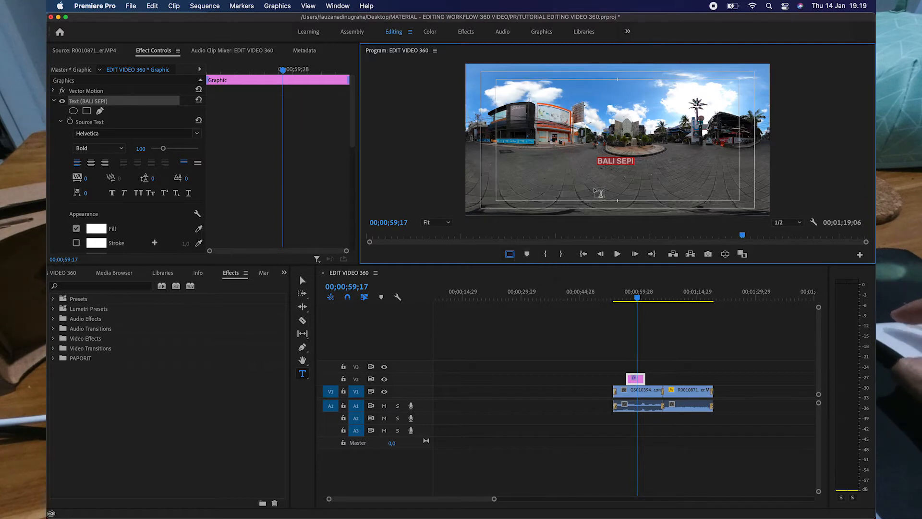
- Set the BALI SEPI title's font size to 125 and move it up onto the round island before the monument
click(302, 280)
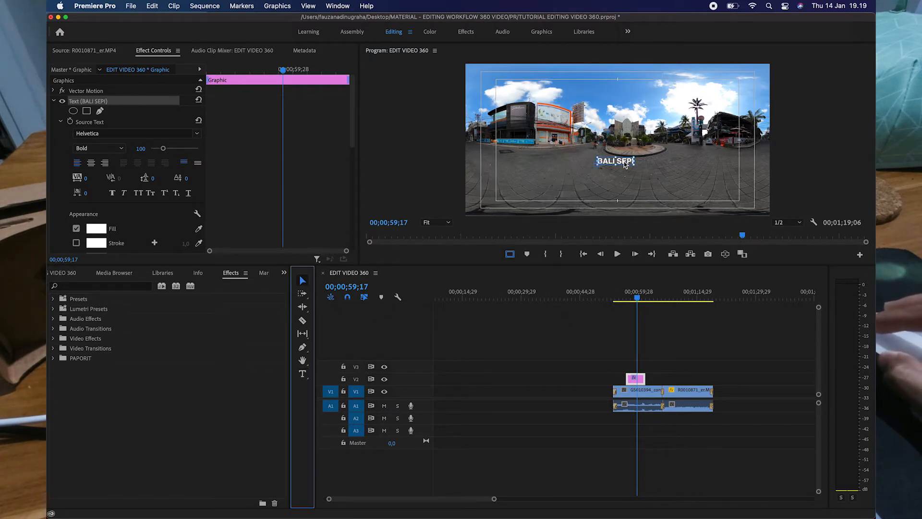
drag(142, 149, 155, 148)
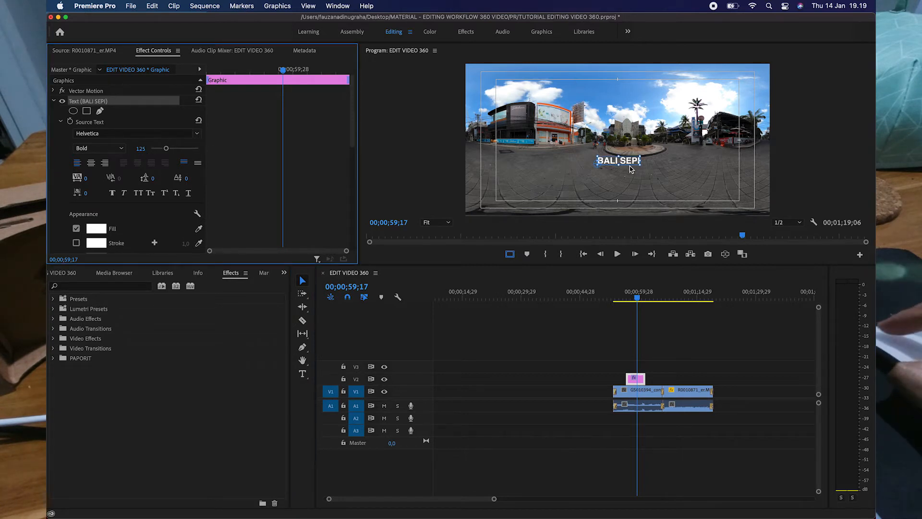
drag(631, 164, 642, 148)
click(660, 140)
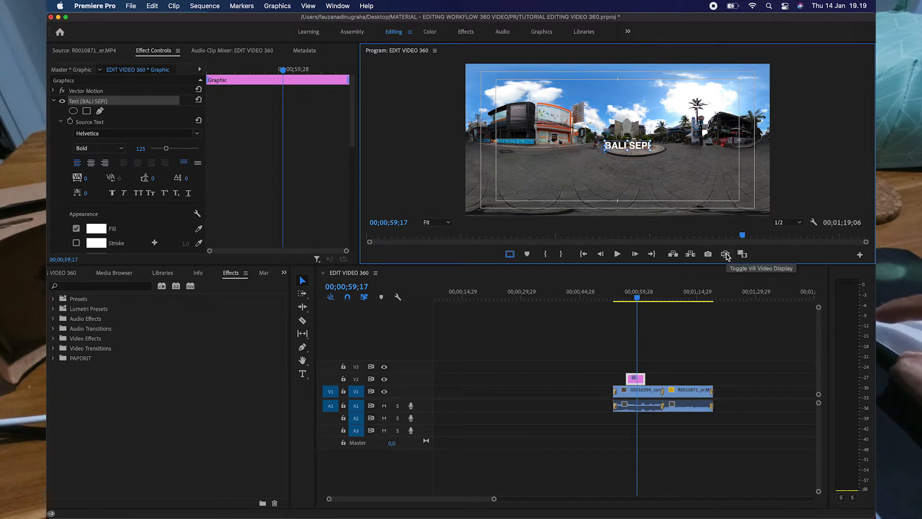
- Check how the BALI SEPI title looks in the VR video display, and return to the flat equirectangular view
click(725, 254)
drag(652, 144, 633, 134)
click(726, 255)
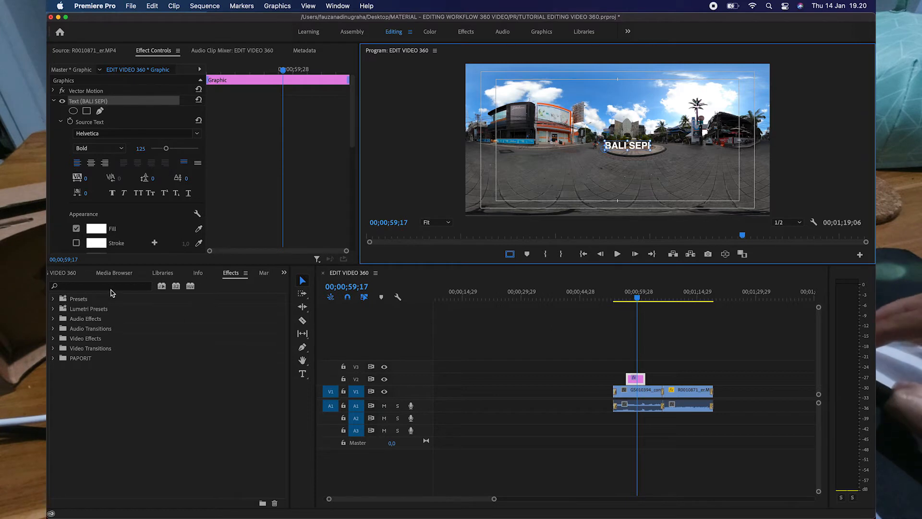
- Search the effects for "vr", look over the Immersive Video effects, and locate VR Projection in the PAPORIT bin
click(95, 286)
text(vr)
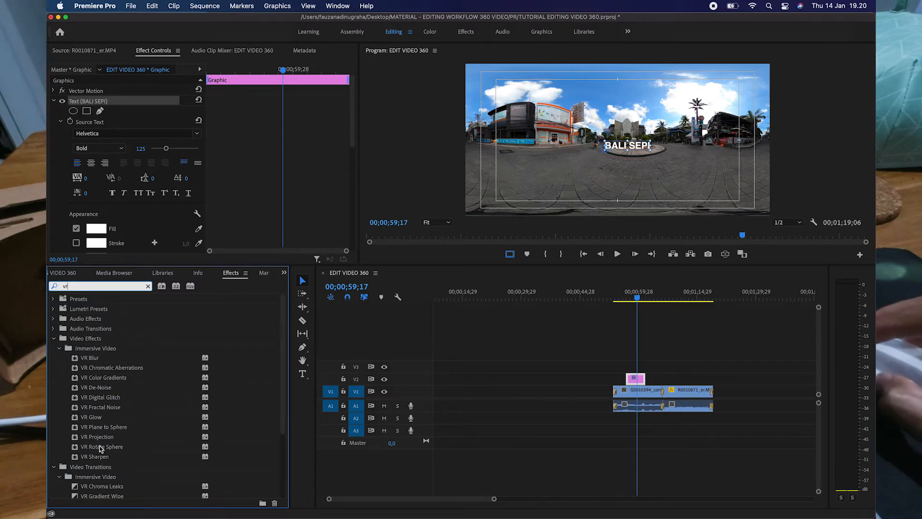
click(112, 429)
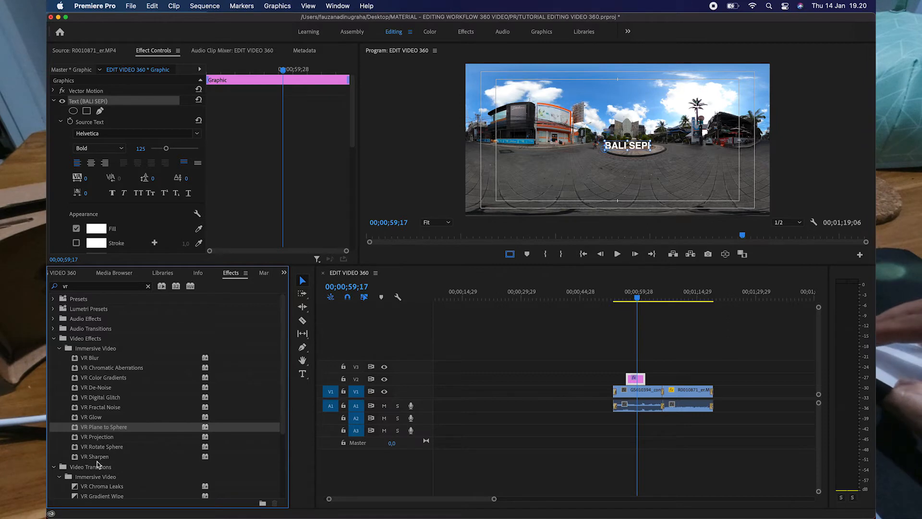
click(102, 437)
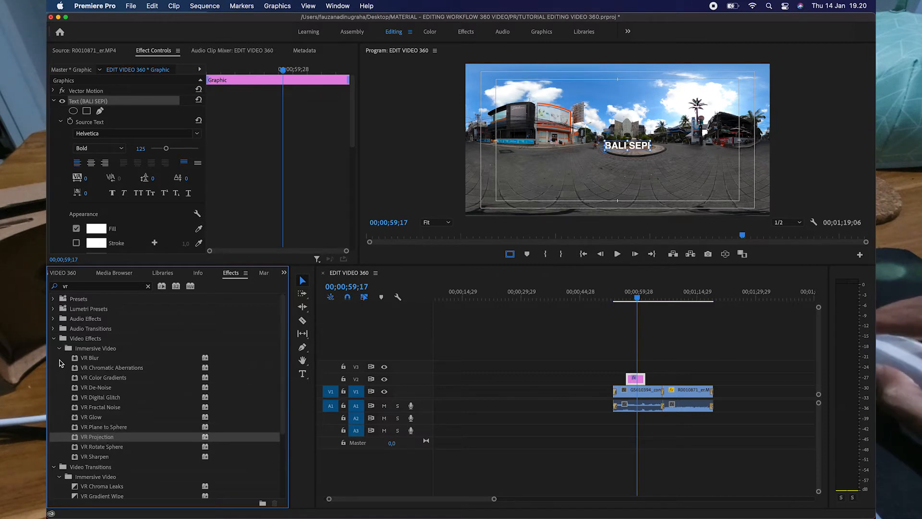
click(53, 338)
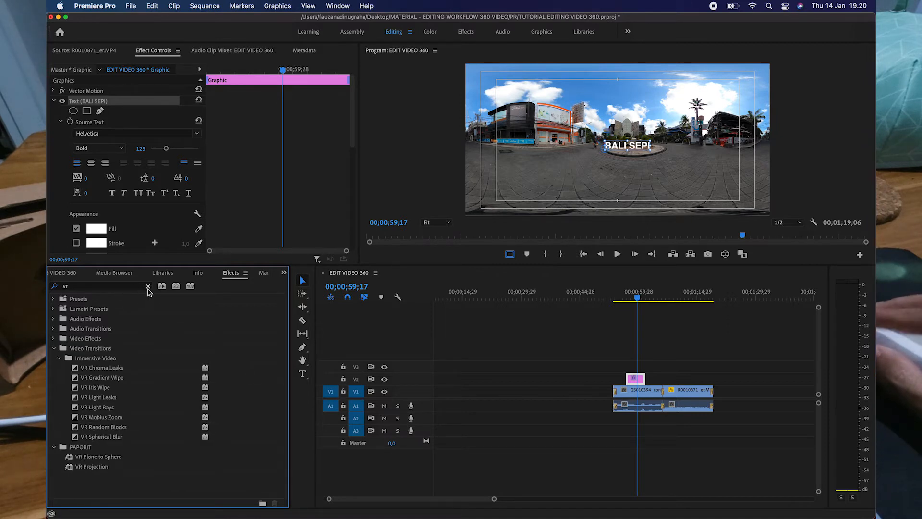
click(148, 287)
click(54, 358)
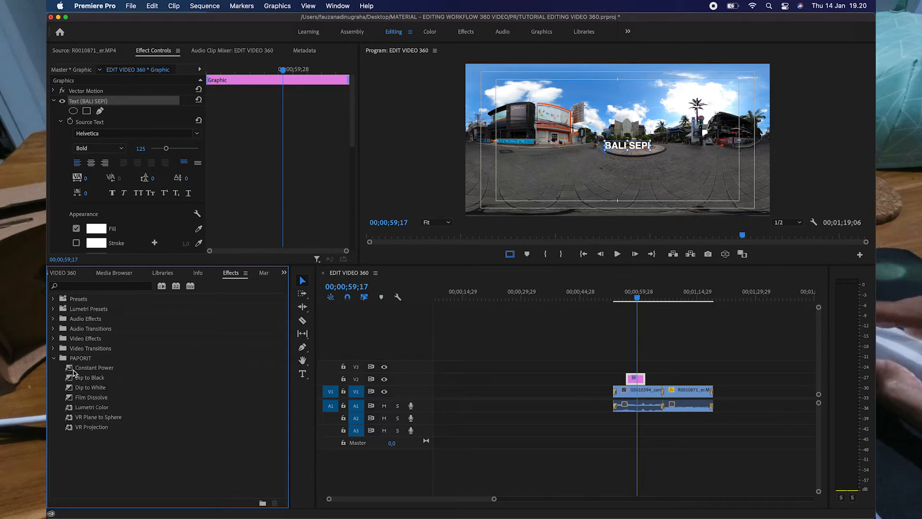
click(95, 426)
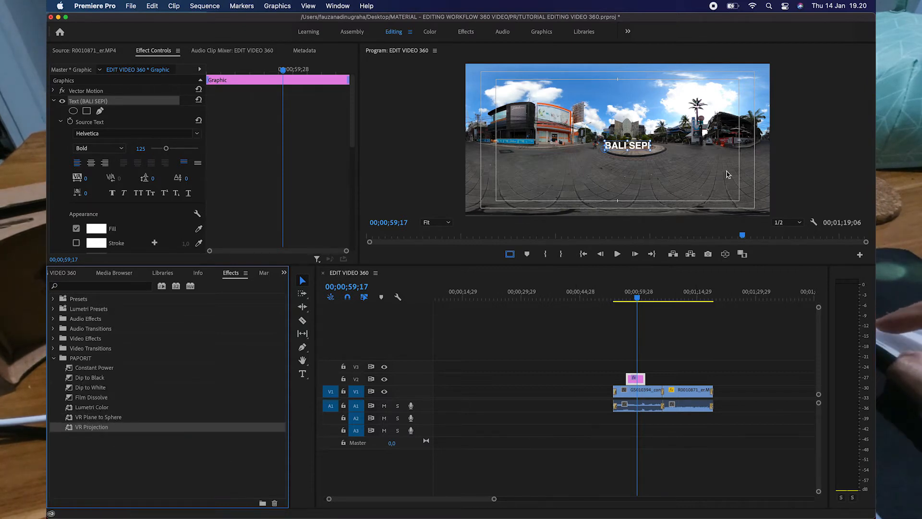
- Enlarge the BALI SEPI title, trying font size 180 and settling on 200
drag(142, 152, 138, 147)
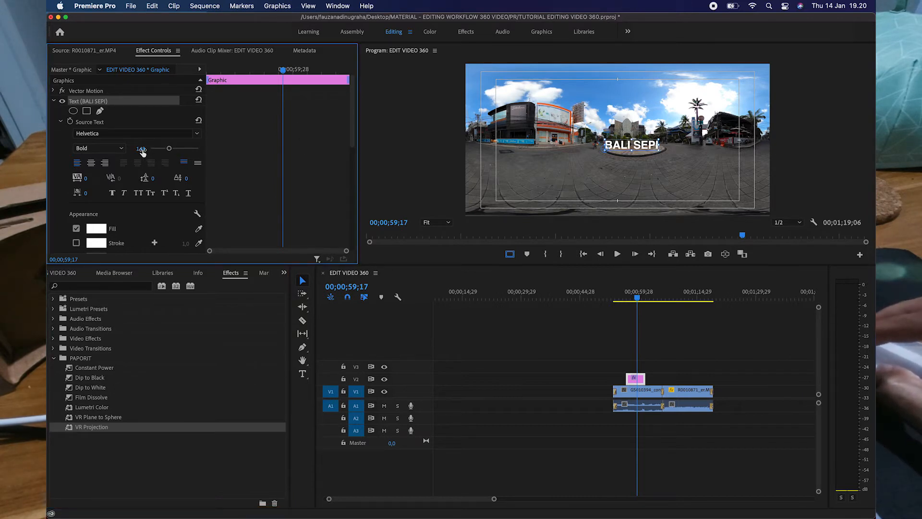
click(140, 149)
text(180)
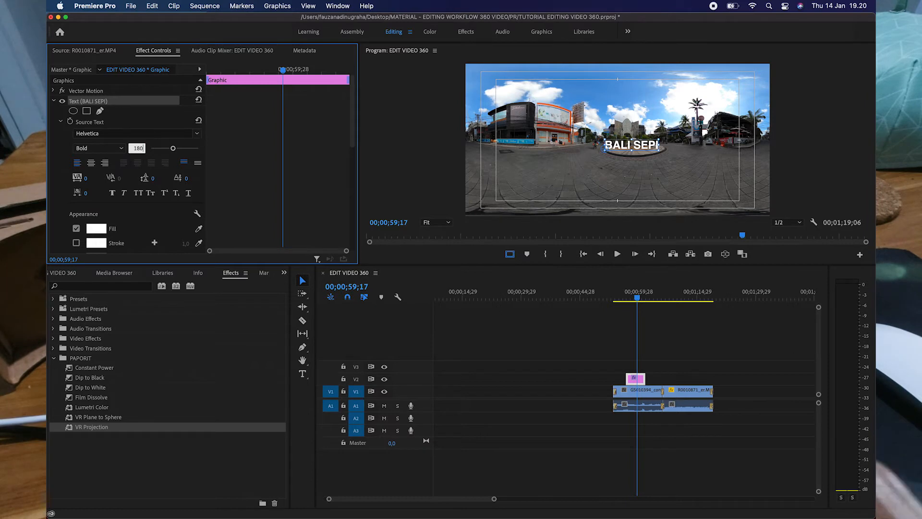
key(Return)
double_click(621, 144)
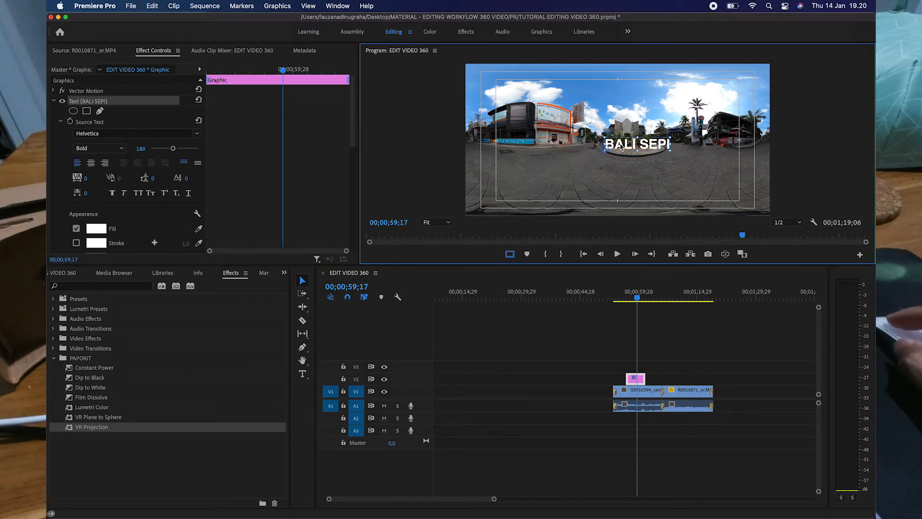
click(141, 149)
text(200)
key(Return)
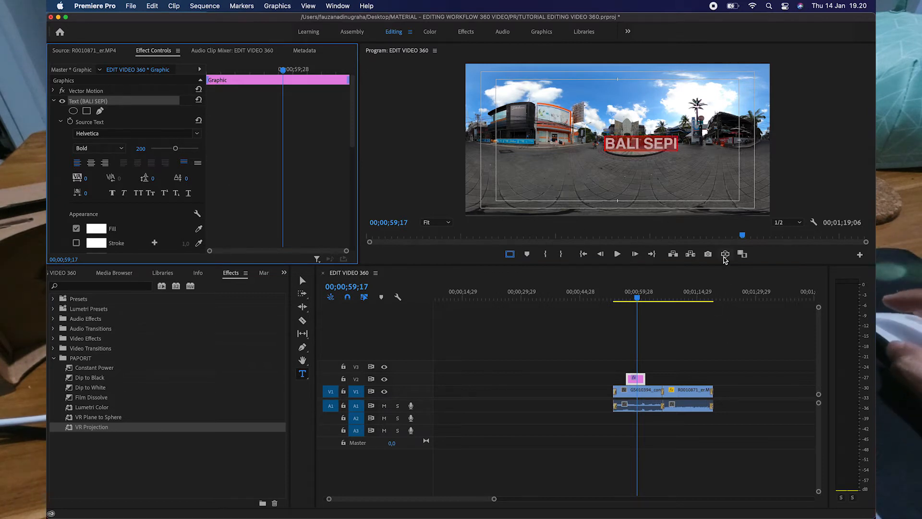
- Look around the enlarged BALI SEPI title in the VR video display to examine its distortion, and return to the flat view
click(724, 258)
drag(661, 133, 595, 141)
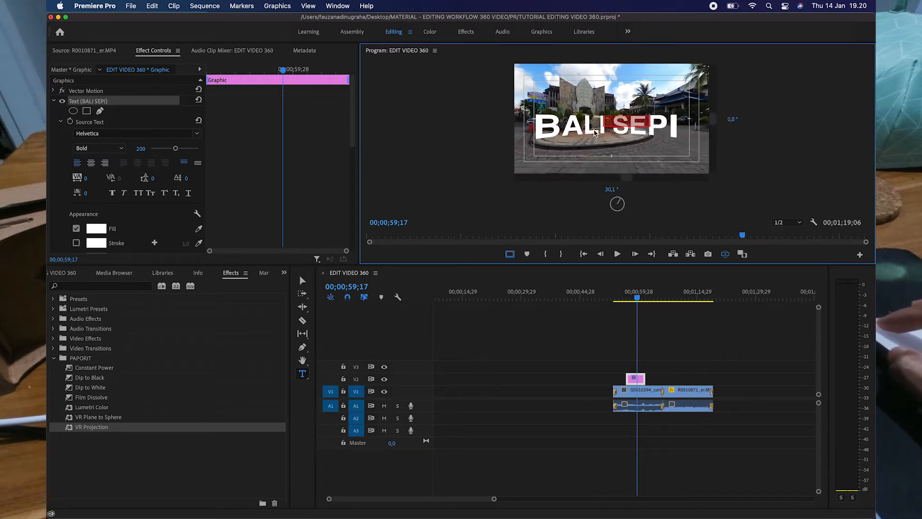
drag(670, 143, 643, 143)
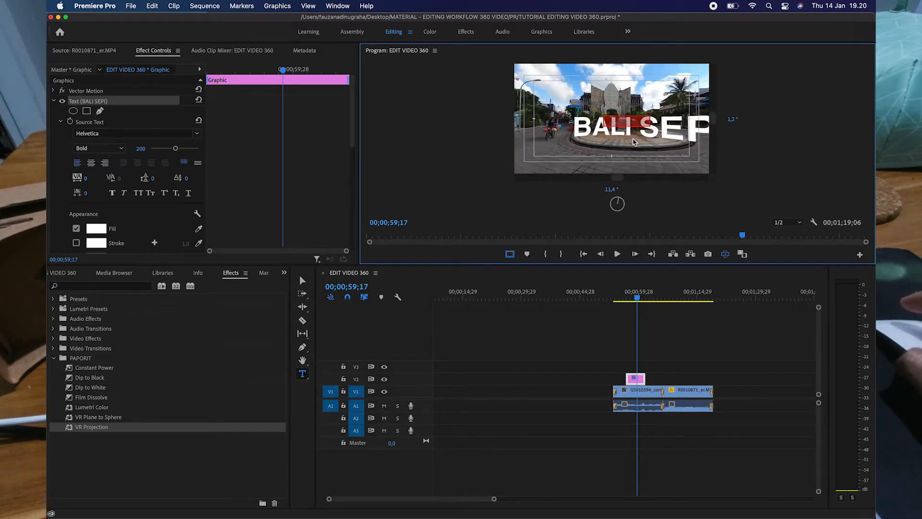
drag(654, 150, 633, 144)
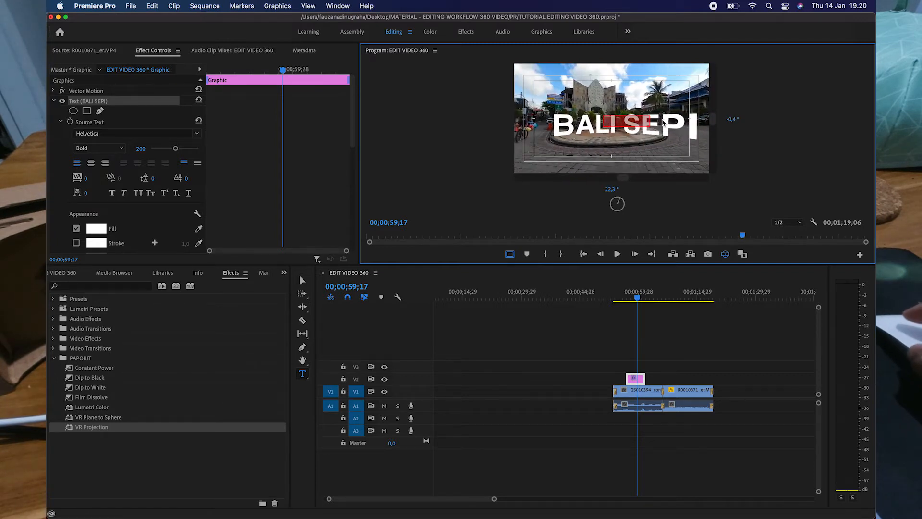
click(725, 254)
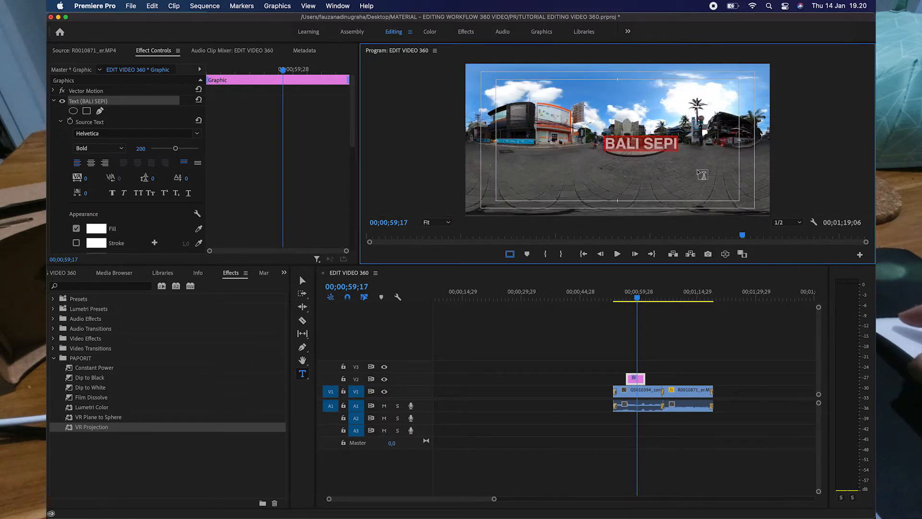
- Apply the VR Plane to Sphere effect to the BALI SEPI graphic and check the title in the VR video display
click(611, 370)
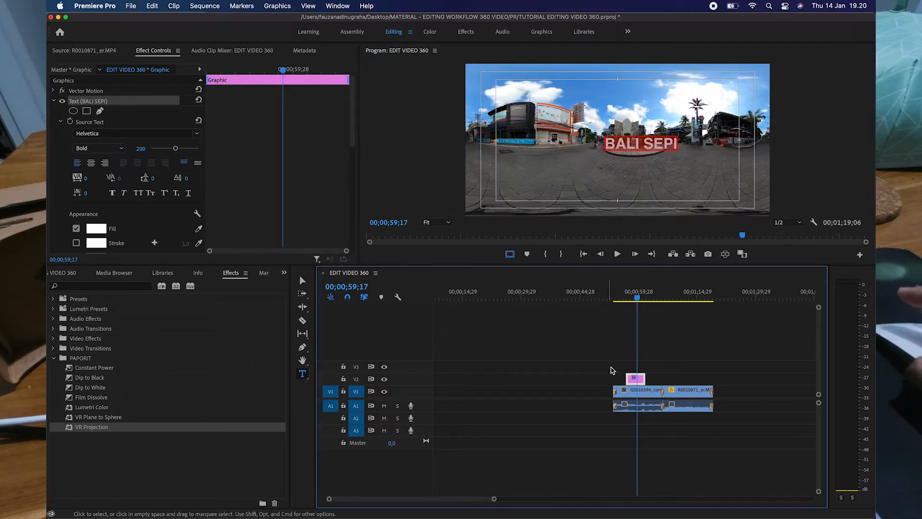
click(635, 378)
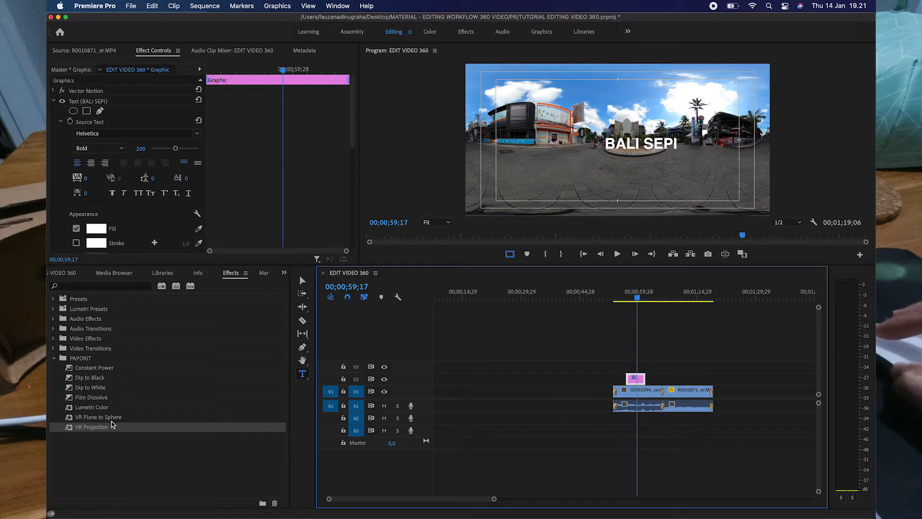
drag(111, 421, 632, 382)
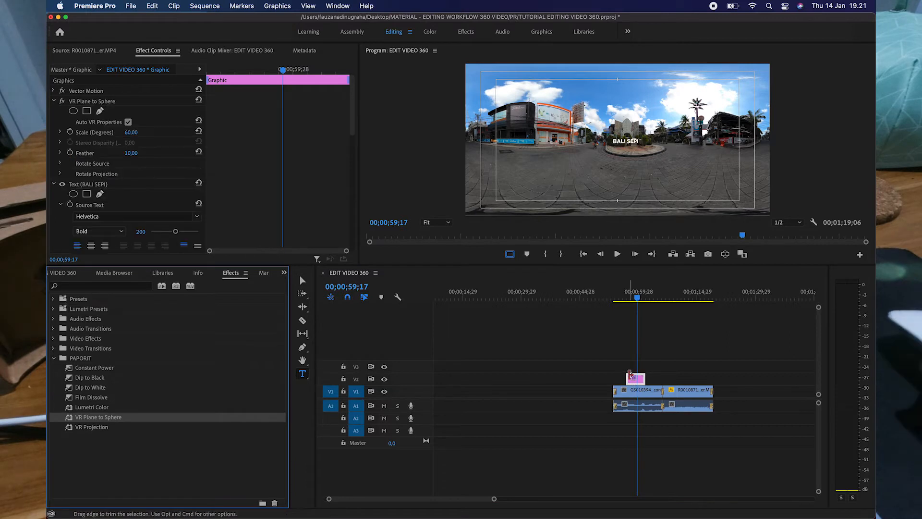
click(726, 254)
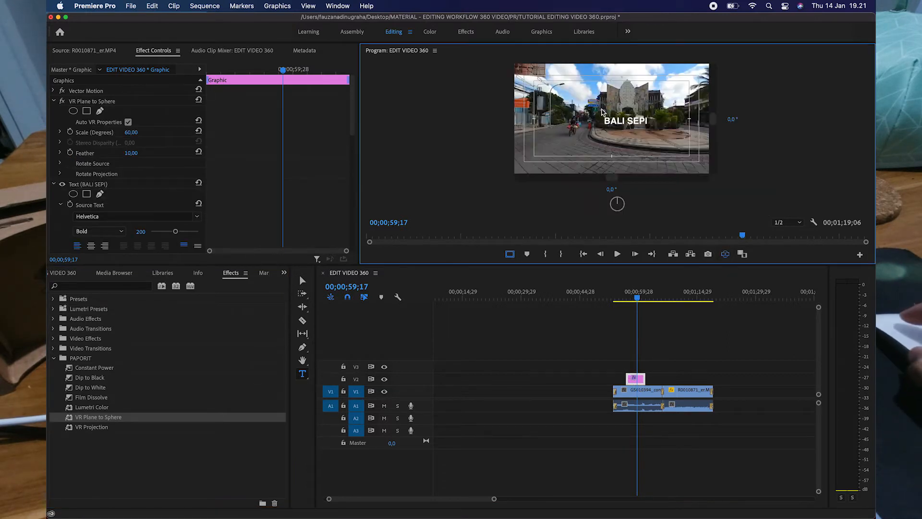
mouse_move(651, 135)
mouse_down()
mouse_move(547, 133)
mouse_move(682, 133)
mouse_move(645, 133)
mouse_up()
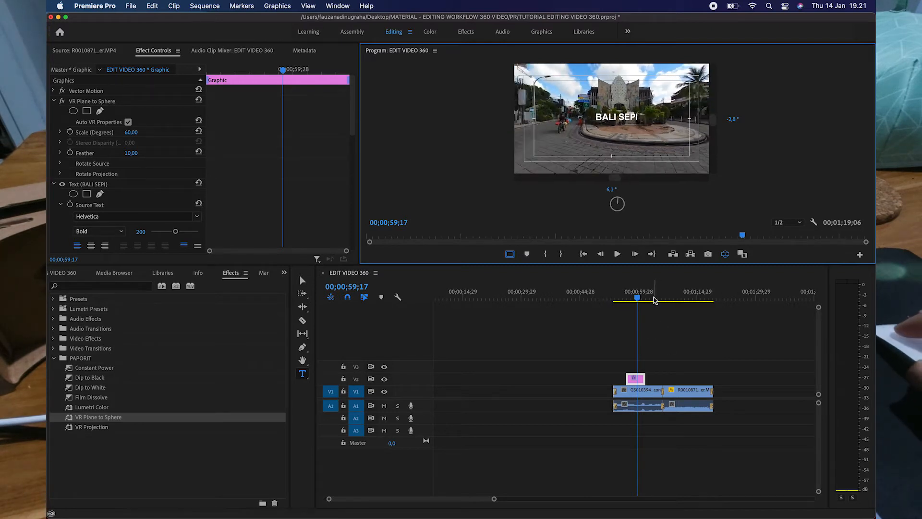
- Extend both ends of the BALI SEPI graphic on V2 to span the full length of the first video clip
drag(646, 381, 659, 381)
click(619, 381)
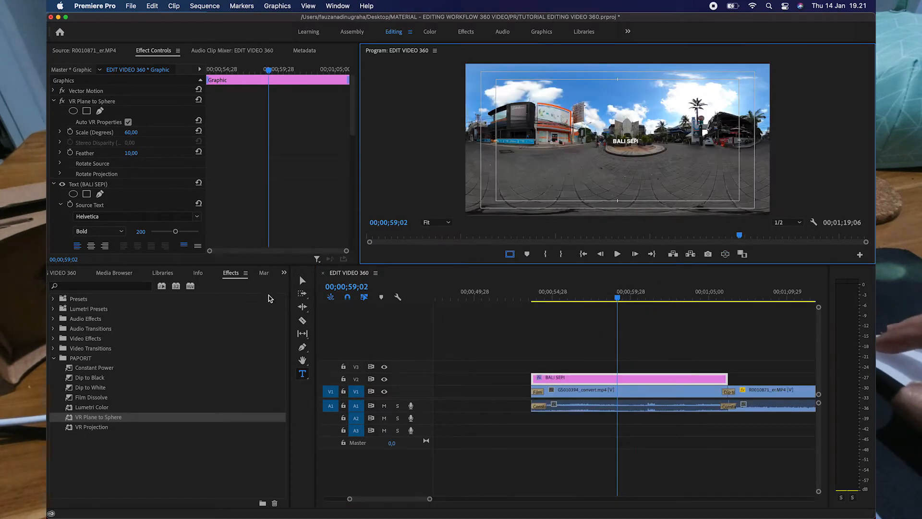
- Apply the VR Projection effect to the BALI SEPI graphic on V2
click(302, 280)
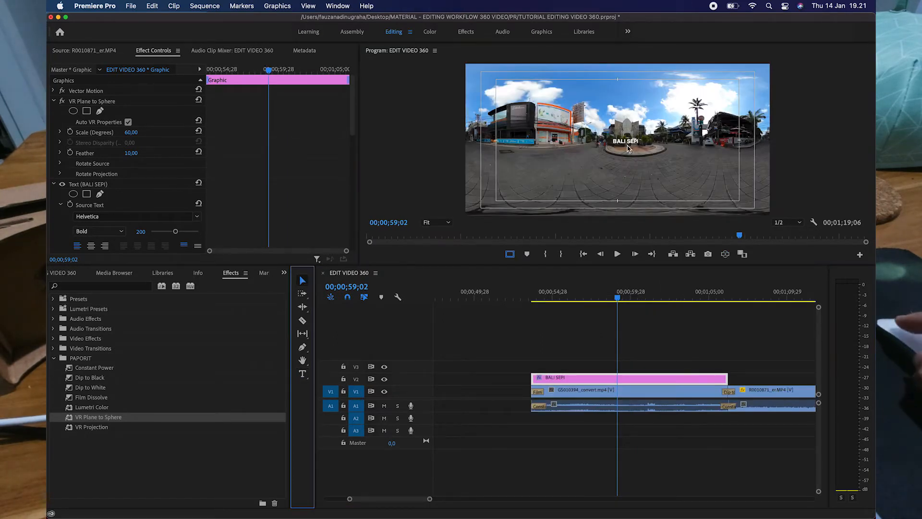
click(629, 145)
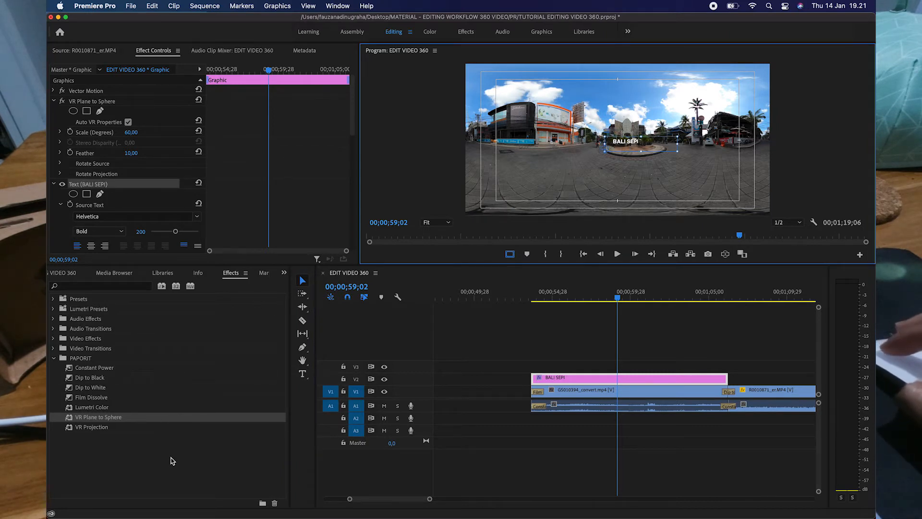
drag(94, 427, 555, 381)
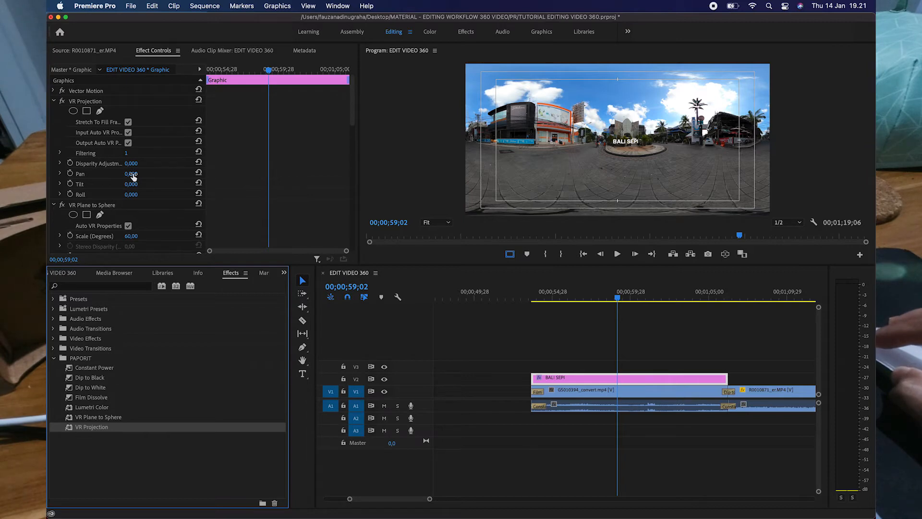
- Set the BALI SEPI graphic's VR Projection Pan to -9, trying Tilt at 4 and settling on 0
mouse_move(132, 177)
mouse_down()
mouse_move(172, 177)
mouse_move(94, 176)
mouse_move(182, 177)
mouse_move(129, 177)
mouse_up()
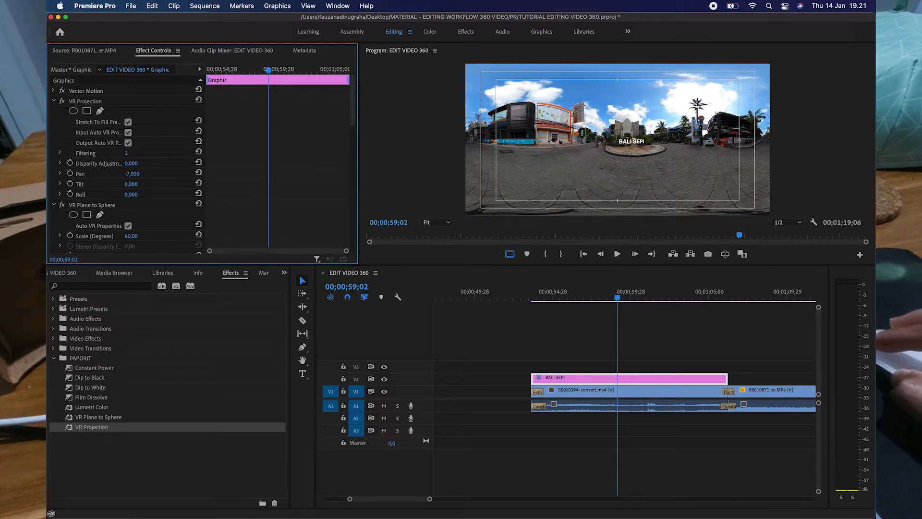
drag(130, 184, 129, 184)
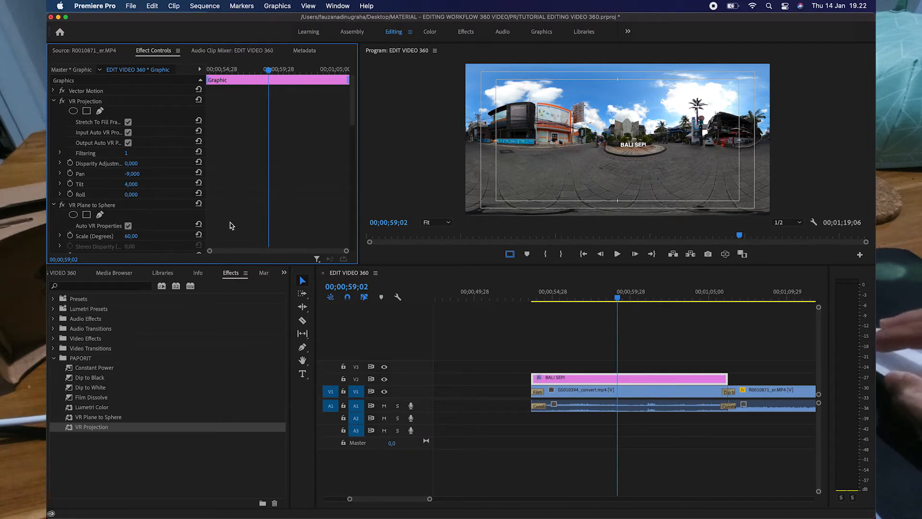
click(133, 175)
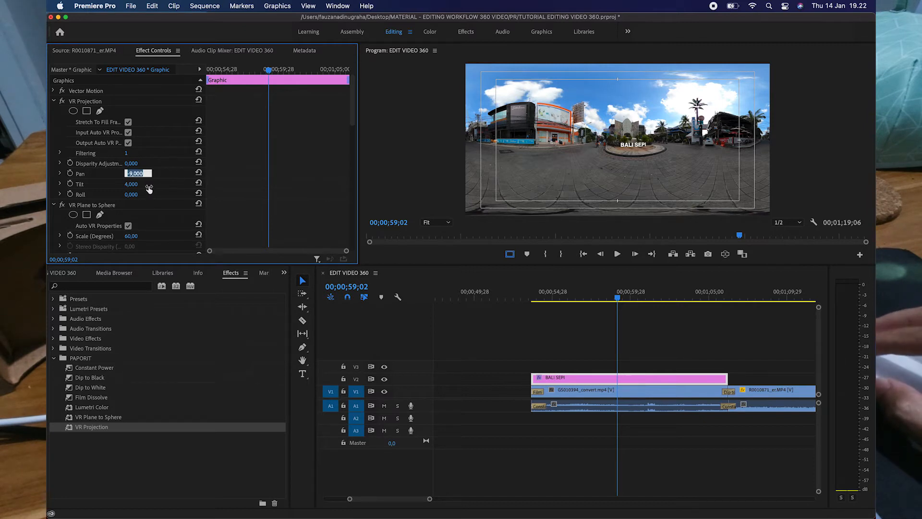
click(132, 189)
click(132, 184)
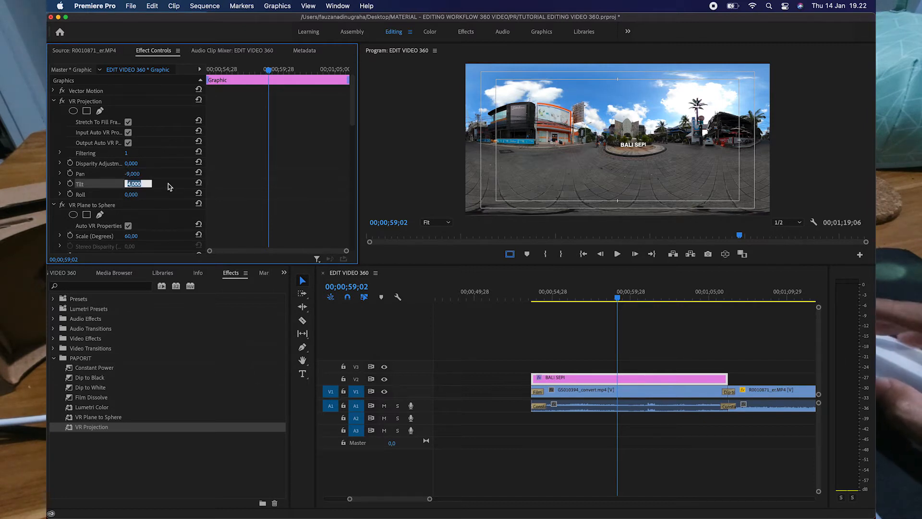
text(0)
key(Return)
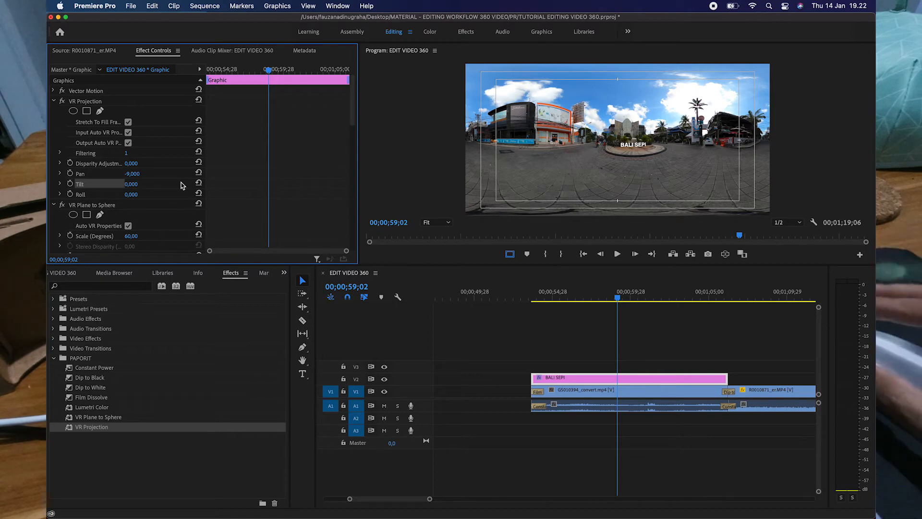
- Look around the scene behind the repositioned title in the VR video display, and return to the flat view
click(725, 254)
drag(672, 144, 583, 133)
drag(646, 140, 608, 132)
drag(649, 127, 612, 119)
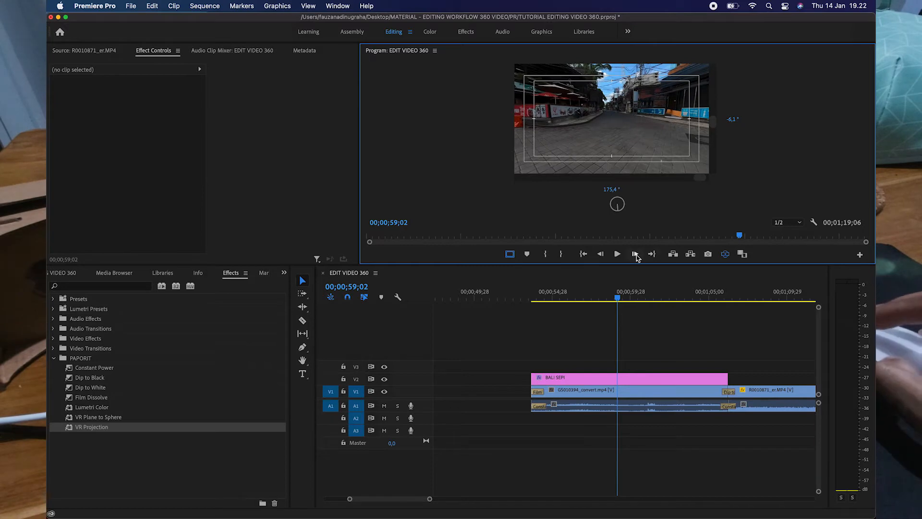
click(725, 254)
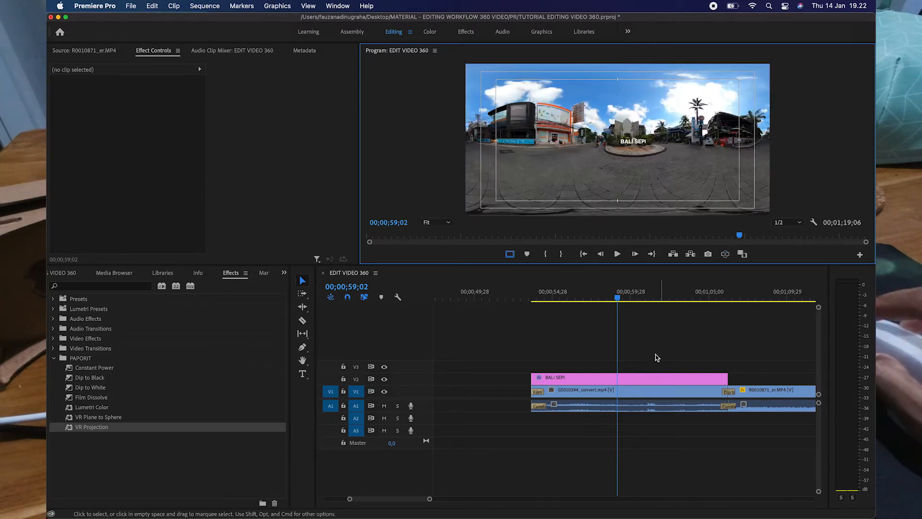
- Duplicate the BALI SEPI graphic from V2 onto V3, directly above the original
click(653, 350)
click(641, 379)
click(644, 369)
drag(639, 382, 646, 369)
click(640, 368)
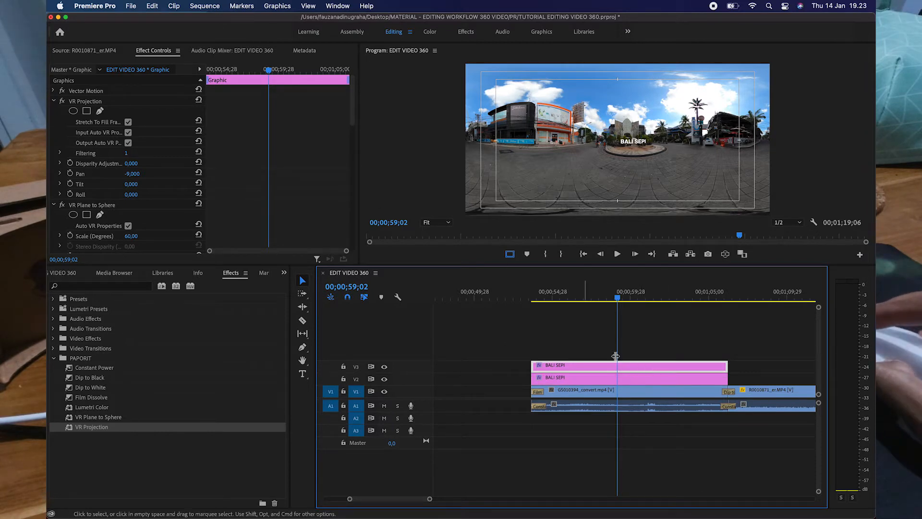
- Set the V3 title copy's VR Projection Pan to 180 and check both titles in the VR video display
drag(132, 177, 135, 176)
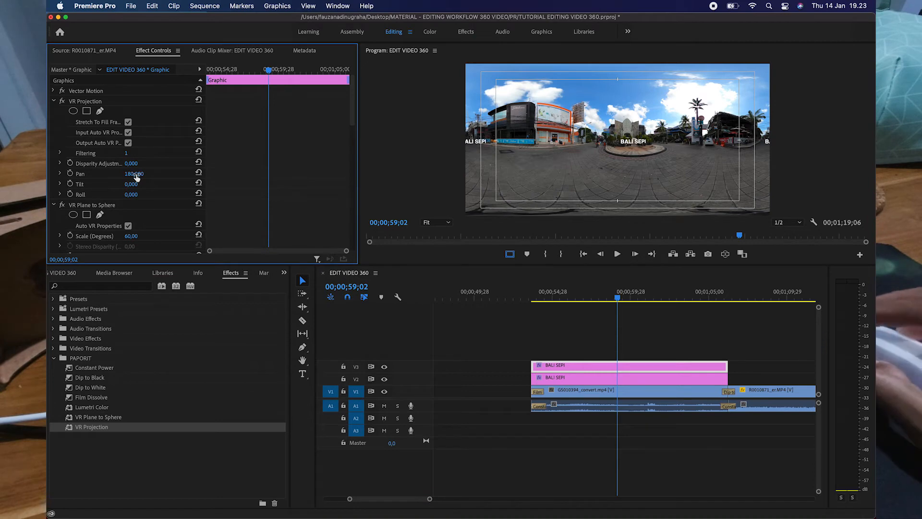
mouse_move(138, 175)
mouse_down()
mouse_move(129, 175)
mouse_move(138, 176)
mouse_up()
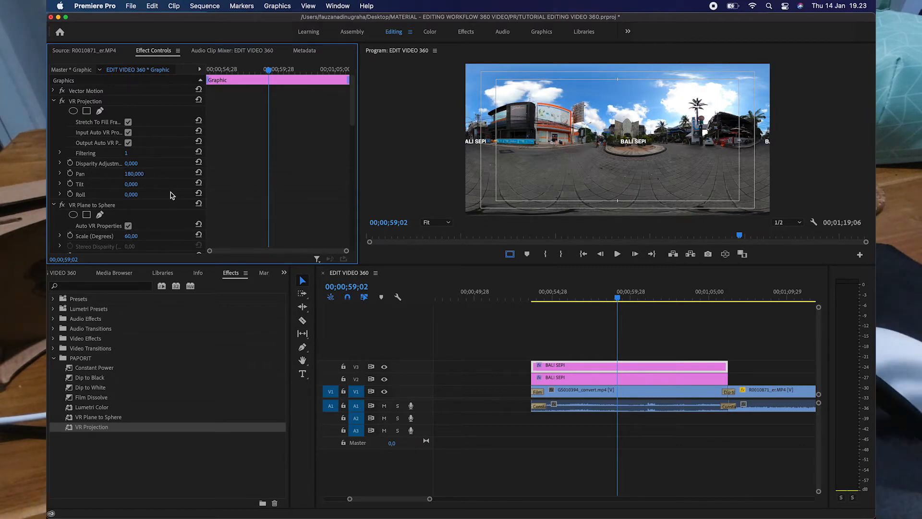
click(725, 255)
drag(590, 126, 663, 138)
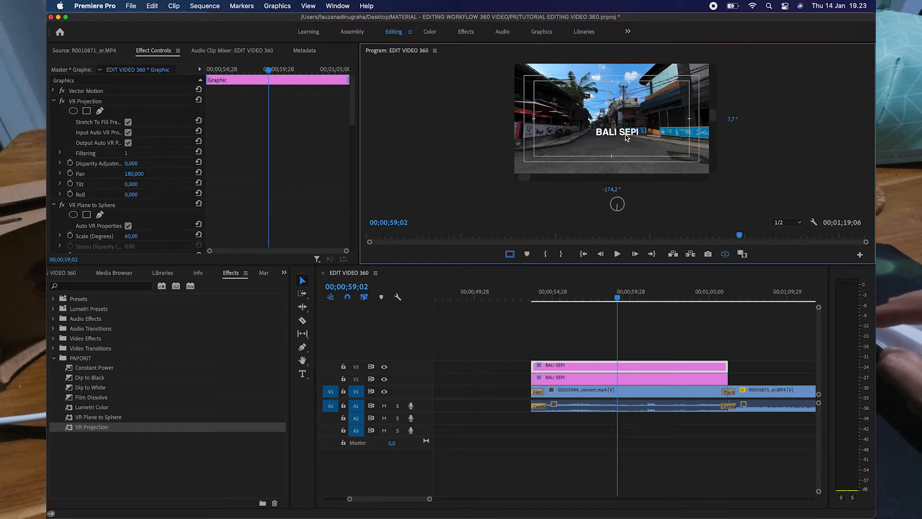
mouse_move(596, 137)
mouse_down()
mouse_move(648, 96)
mouse_move(619, 96)
mouse_move(663, 96)
mouse_move(613, 123)
mouse_move(639, 125)
mouse_move(600, 128)
mouse_up()
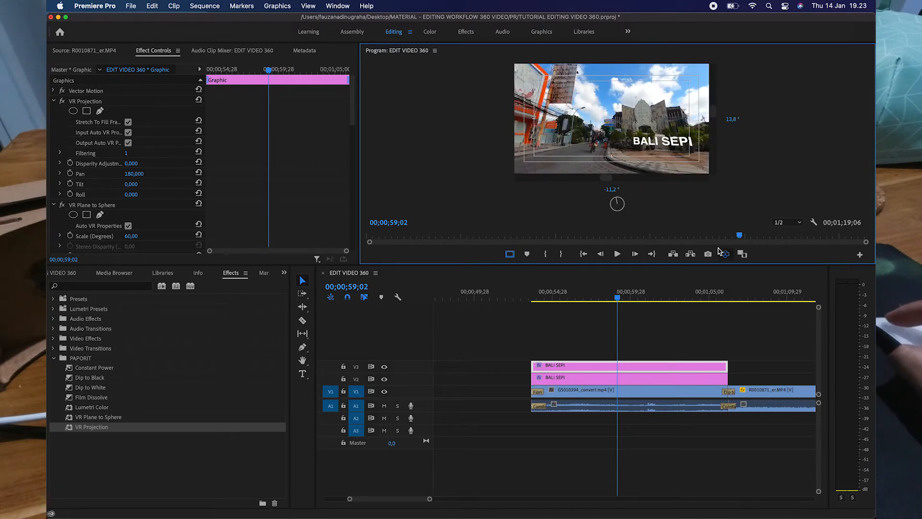
click(725, 254)
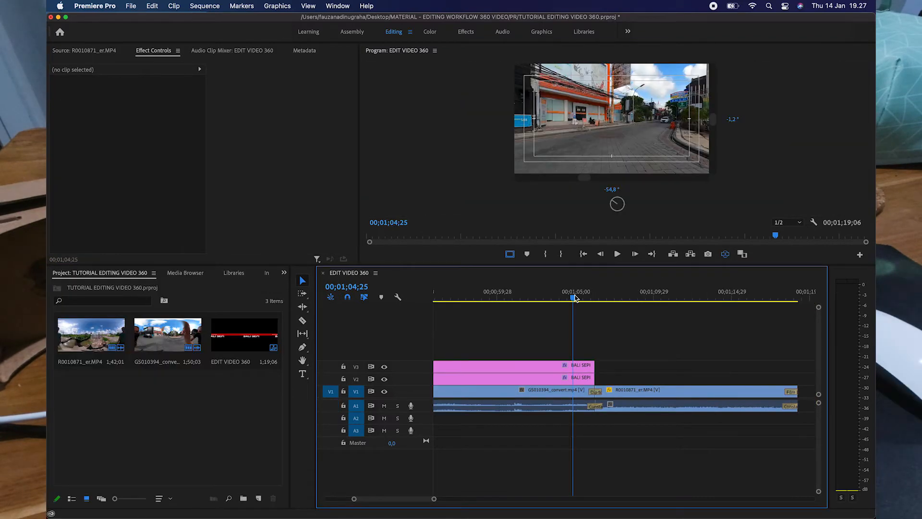
drag(663, 119, 564, 122)
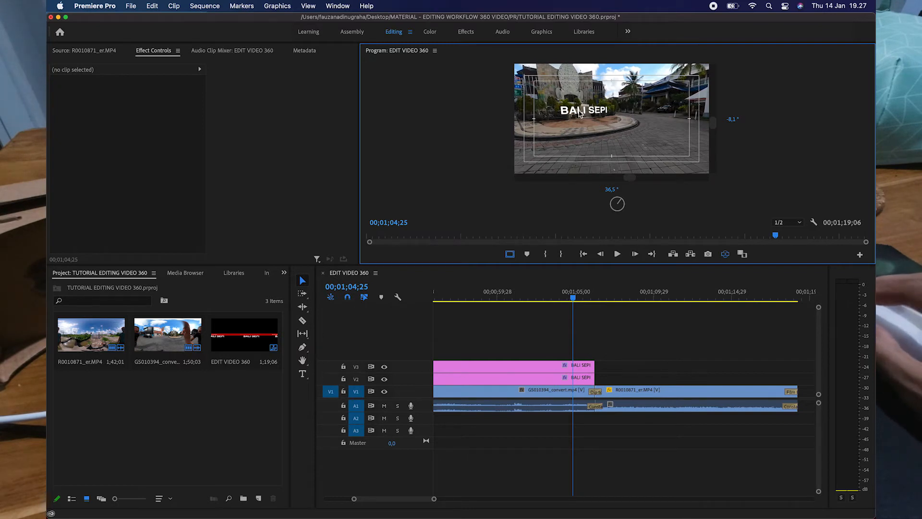
- Add Film Dissolve to the start and end of both BALI SEPI graphics and trim their starts inward by about 29 frames
click(284, 273)
click(370, 329)
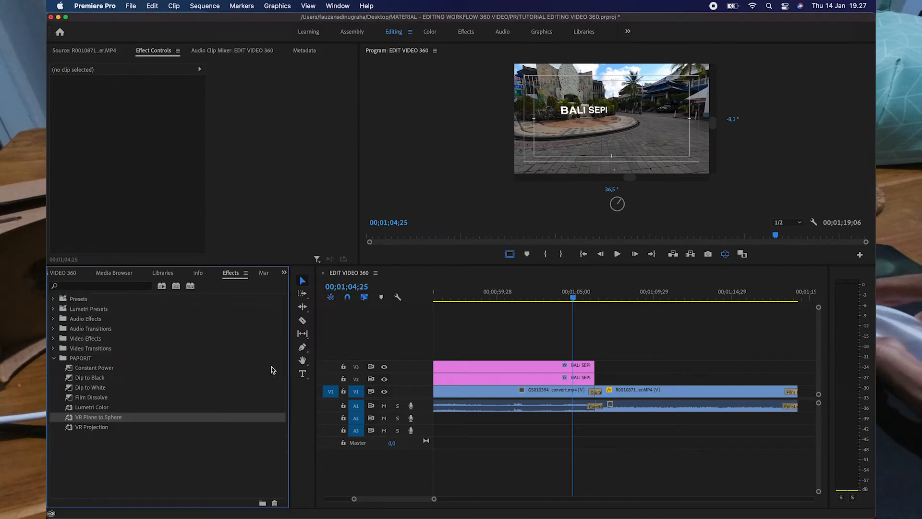
drag(99, 400, 591, 379)
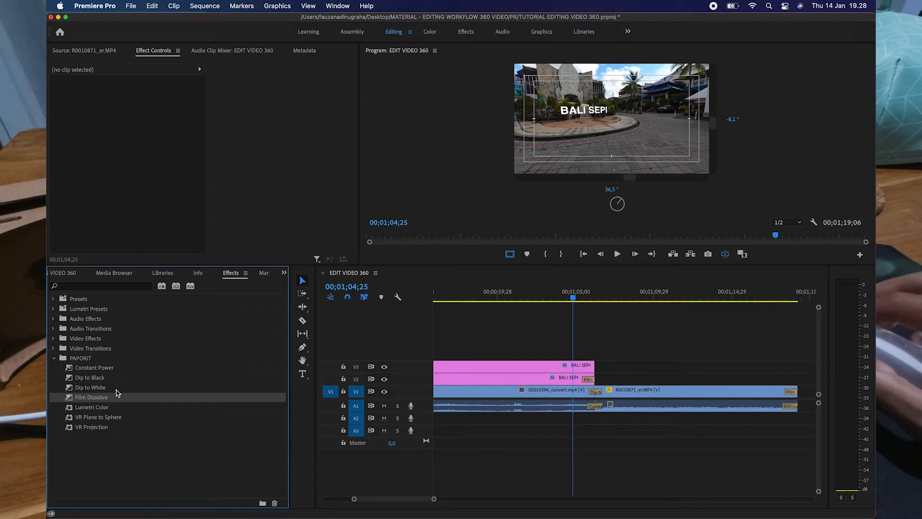
drag(99, 398, 594, 368)
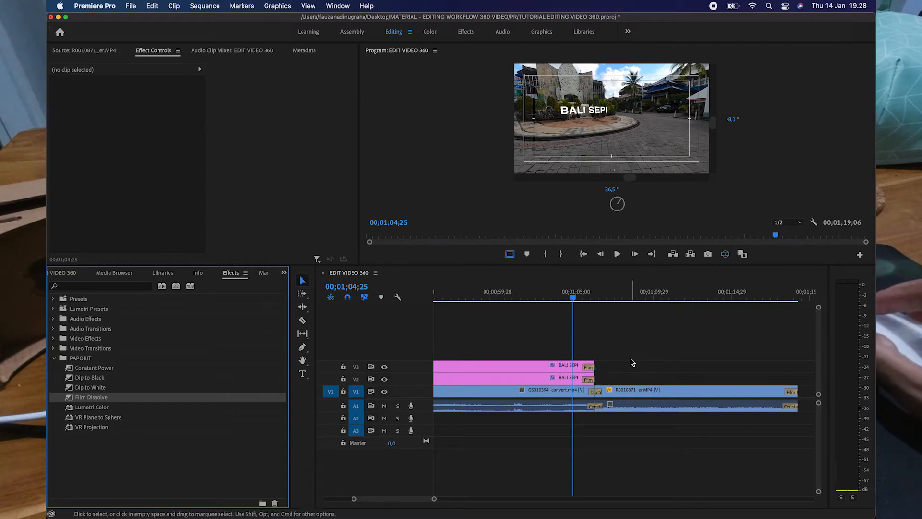
scroll(632, 362, left, 4)
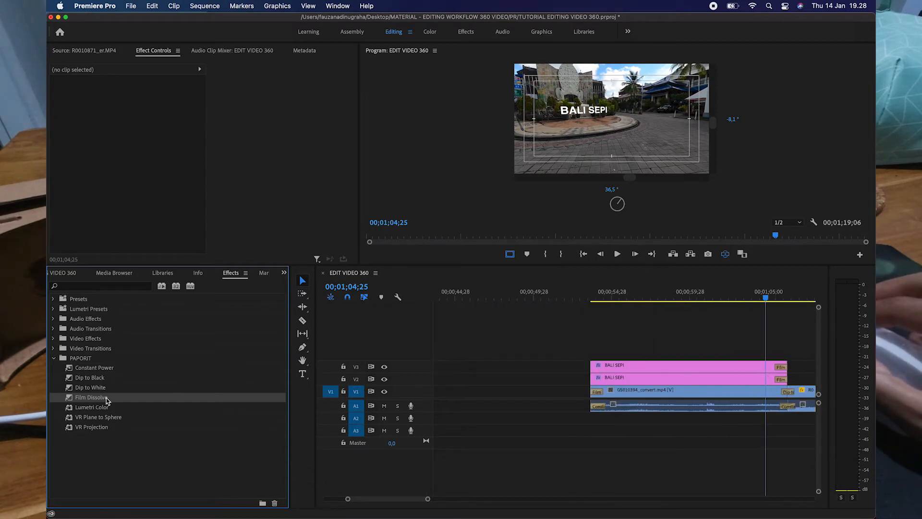
drag(107, 401, 606, 374)
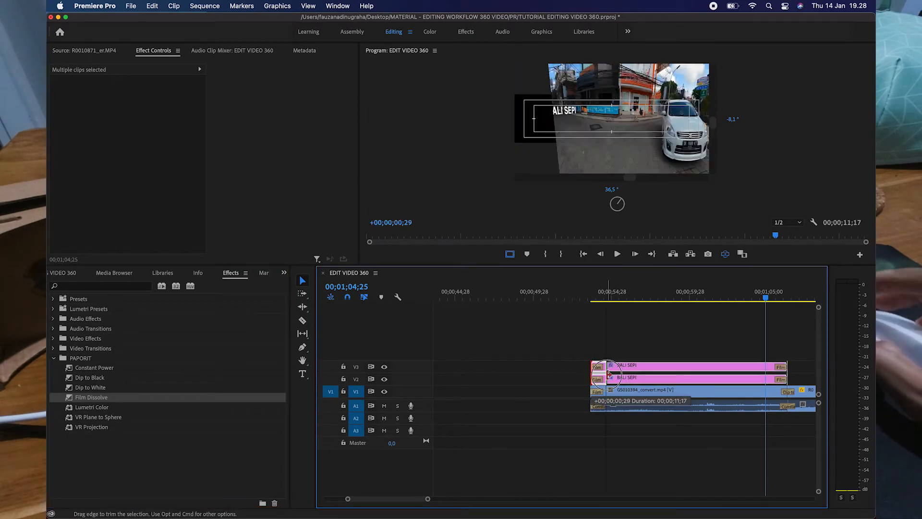
click(622, 341)
- Play back the title fades from the start of the first clip, return to the flat view and save the project
drag(619, 299, 592, 309)
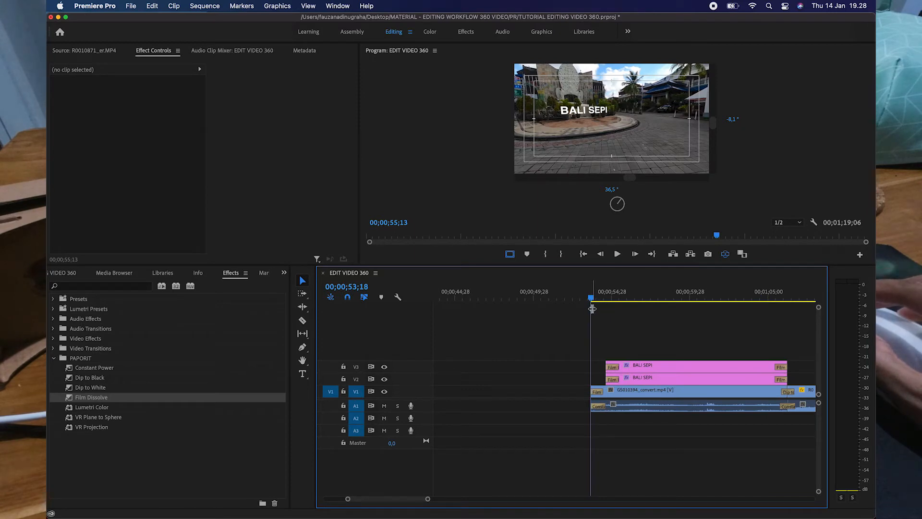
key(space)
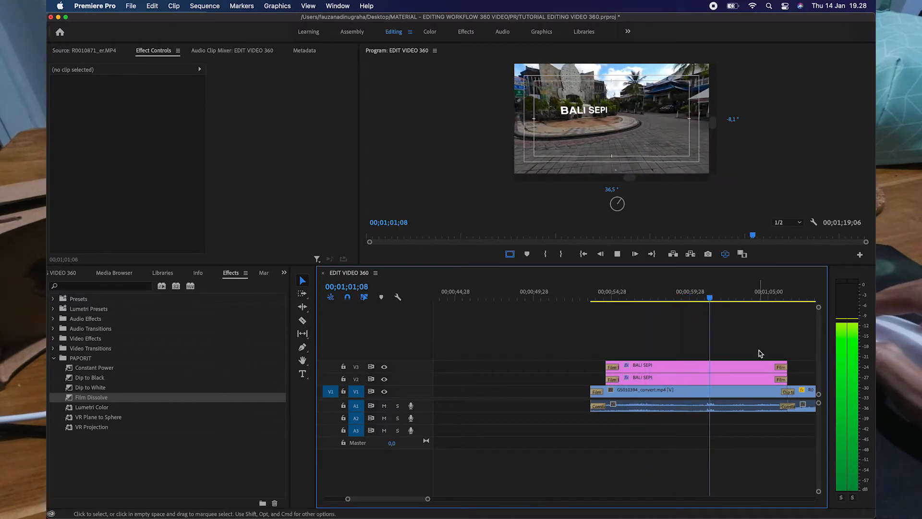
key(space)
key(minus)
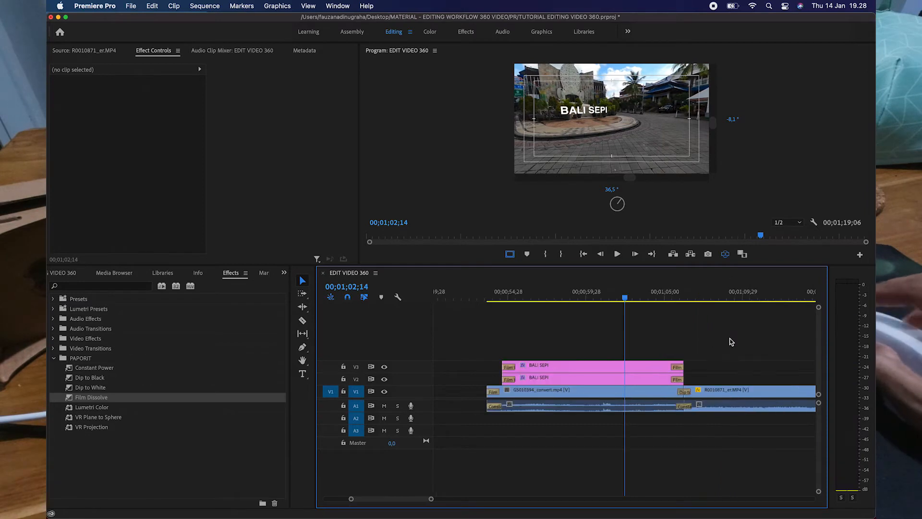
click(725, 253)
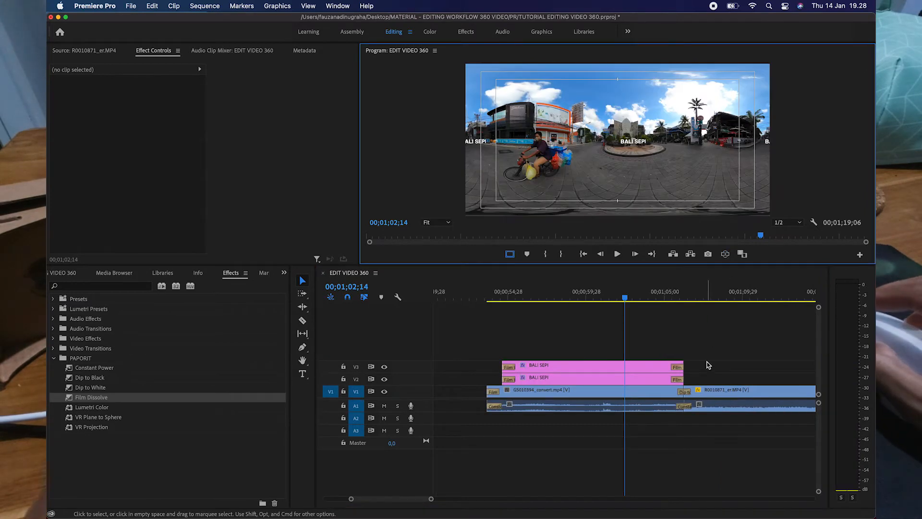
key(super+s)
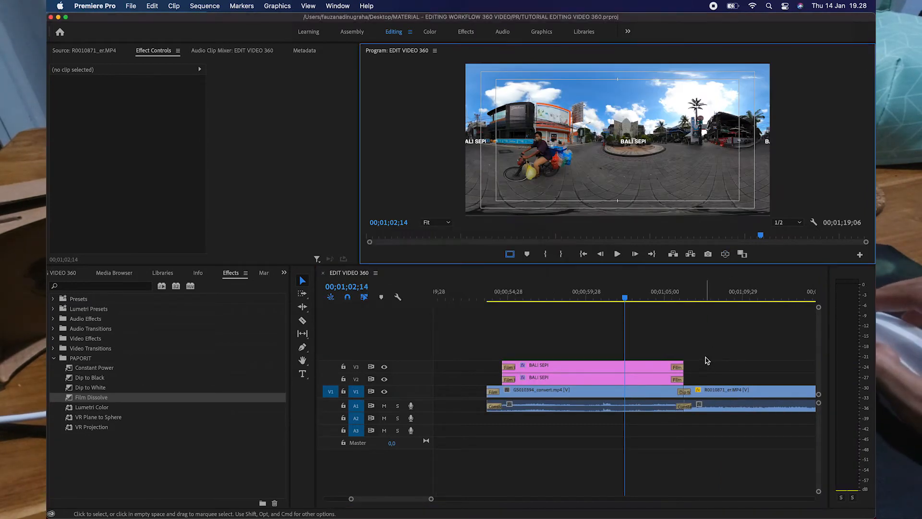
- Switch to Finder and import sdg-6.png from the image sdgs folder into the Premiere Pro project
scroll(692, 347, right, 3)
click(661, 298)
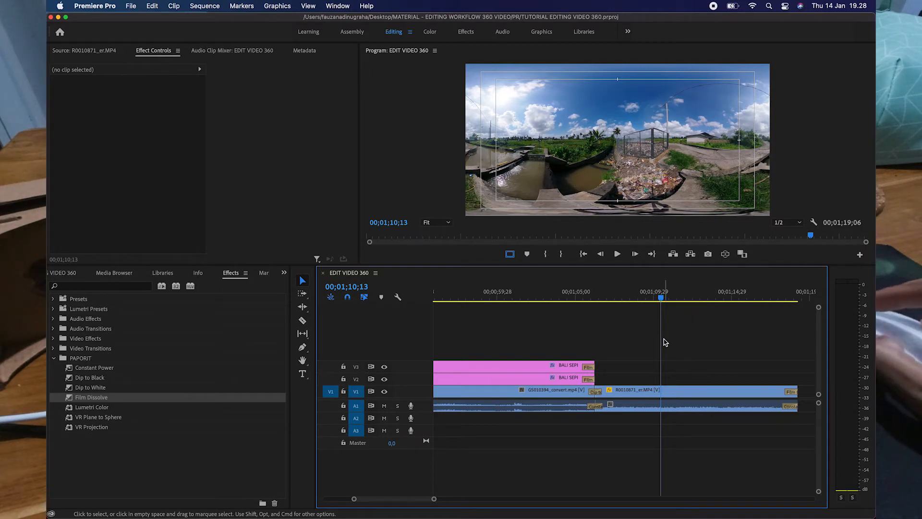
click(59, 276)
key(super+Tab)
key(super+Tab)
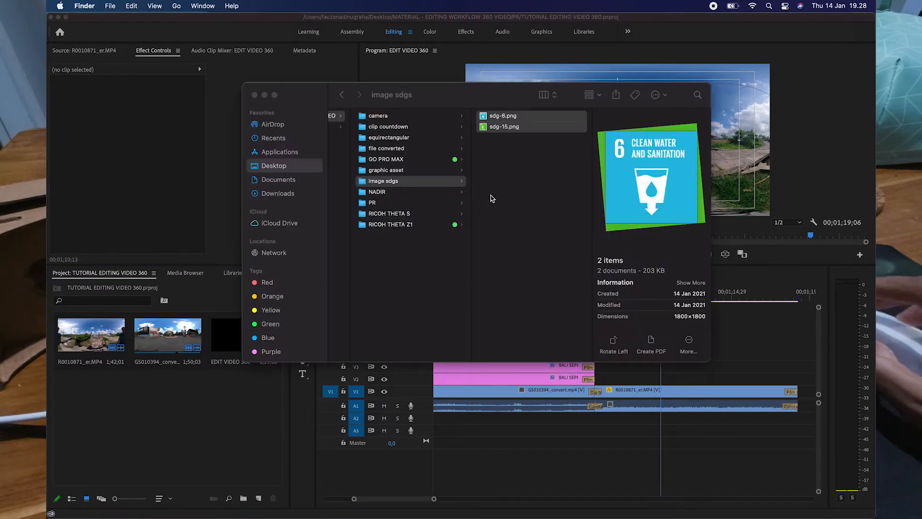
click(494, 136)
click(497, 135)
drag(501, 124, 176, 412)
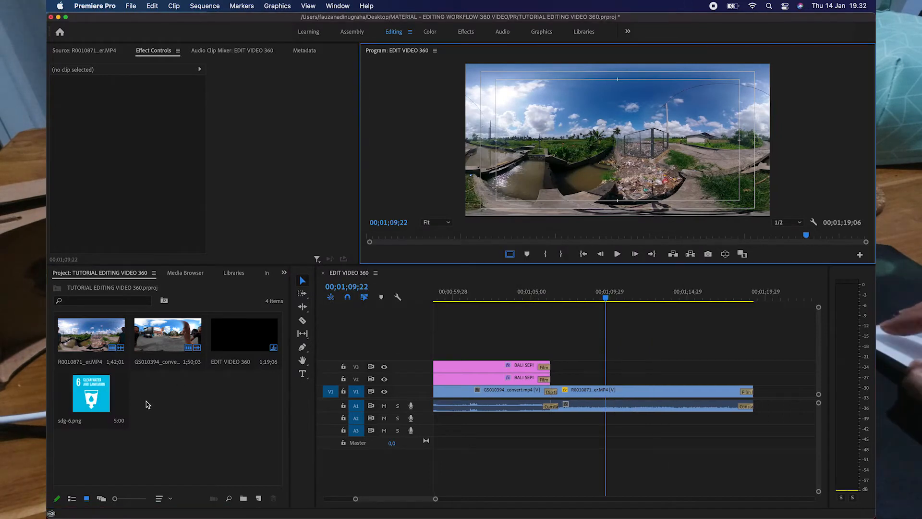
- Place sdg-6.png on V2 above the R0010871_er.MP4 clip and extend it to the start of the clip's closing dissolve
click(106, 406)
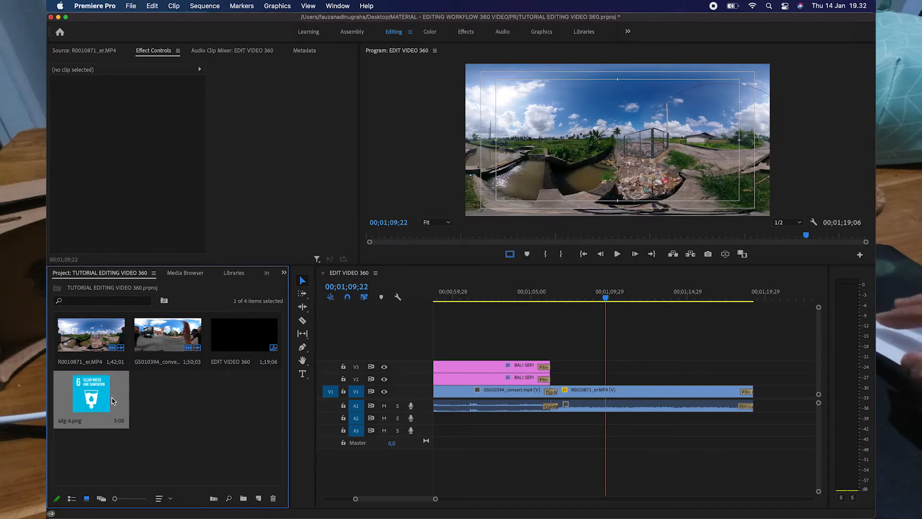
drag(101, 403, 566, 380)
drag(637, 379, 740, 379)
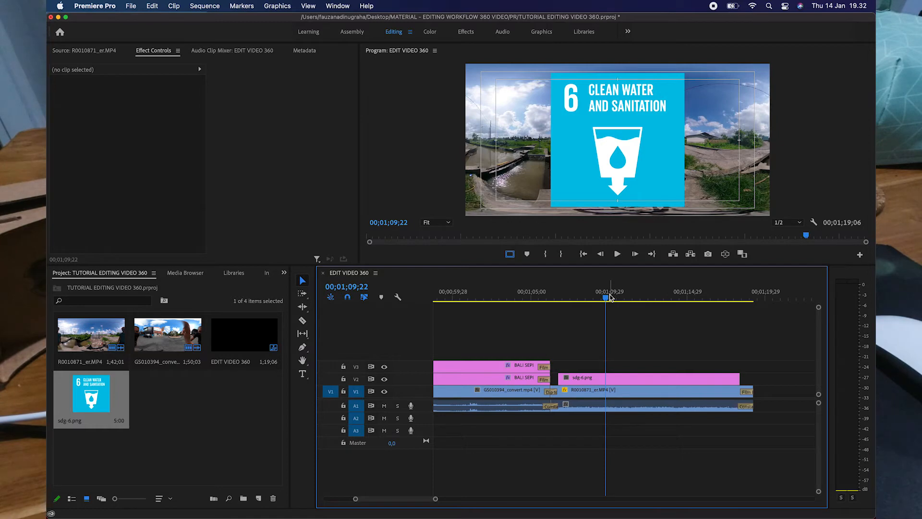
click(740, 253)
click(741, 254)
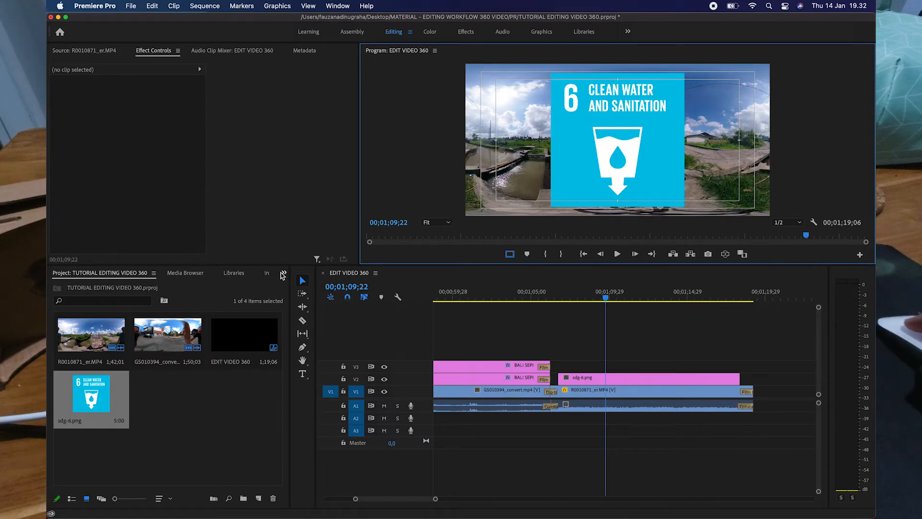
- Apply the VR Plane to Sphere effect to sdg-6.png and check the image in the VR video display
click(283, 275)
click(300, 337)
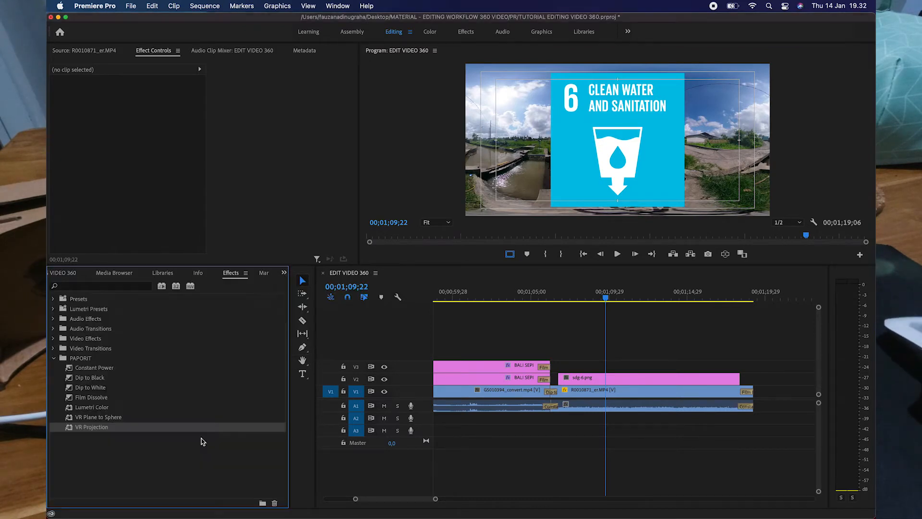
drag(103, 417, 613, 379)
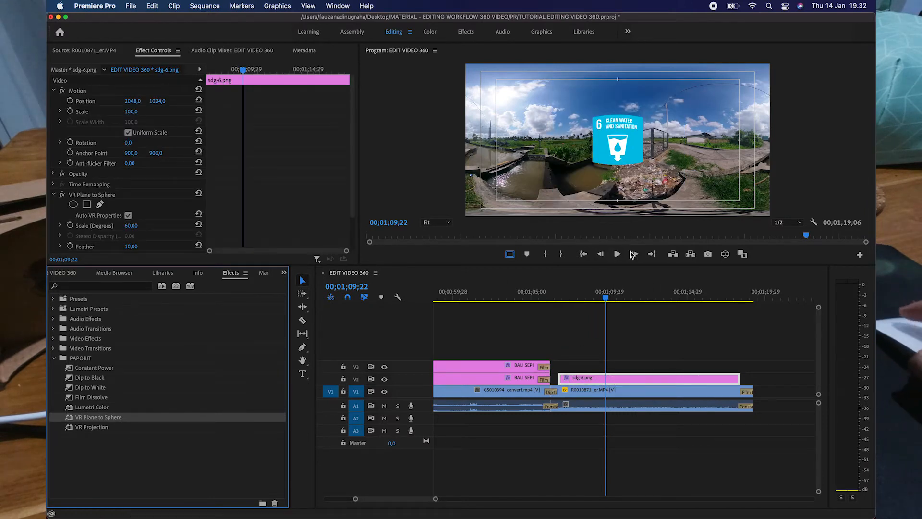
click(725, 254)
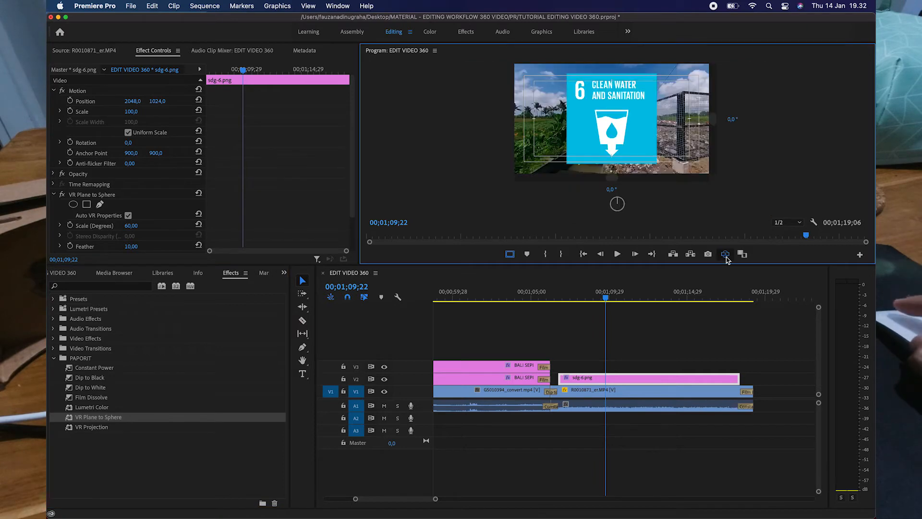
drag(573, 122, 648, 124)
- Select sdg-6.png on V2 and open the Scale (Degrees) value of its VR Plane to Sphere effect
click(641, 336)
click(647, 381)
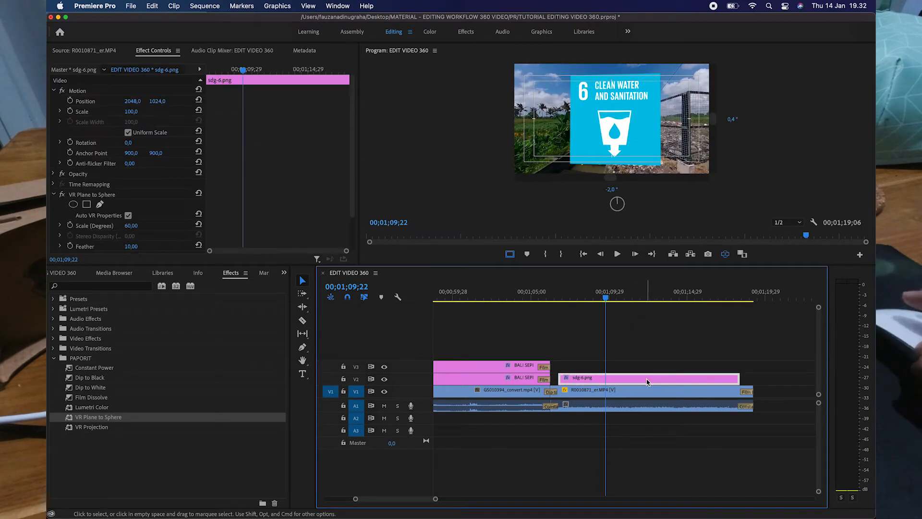
click(137, 228)
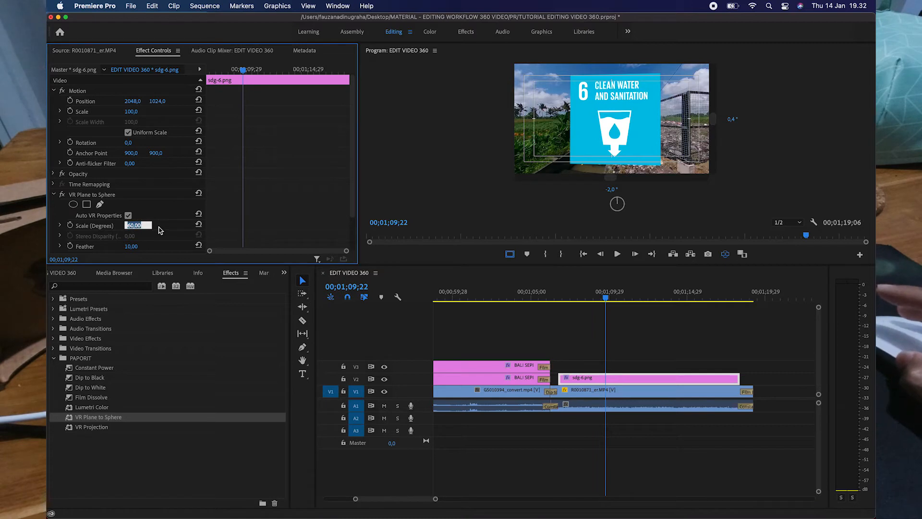
click(93, 195)
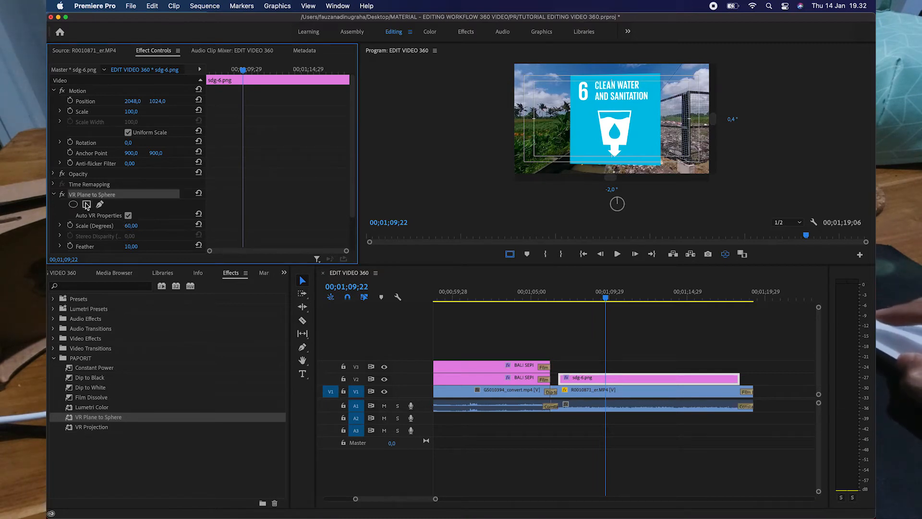
- Set the VR Plane to Sphere scale of the sdg-6.png clip to 25 degrees after trying 30 degrees
click(133, 226)
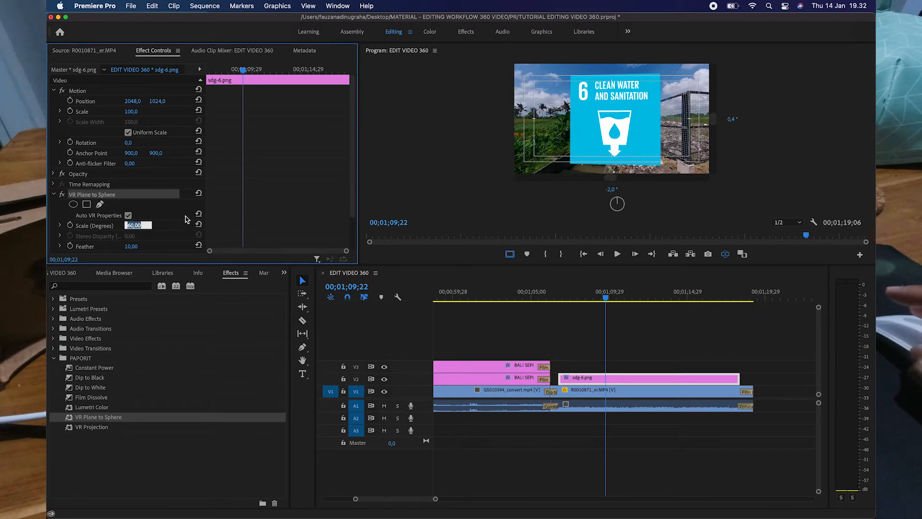
text(30)
key(Return)
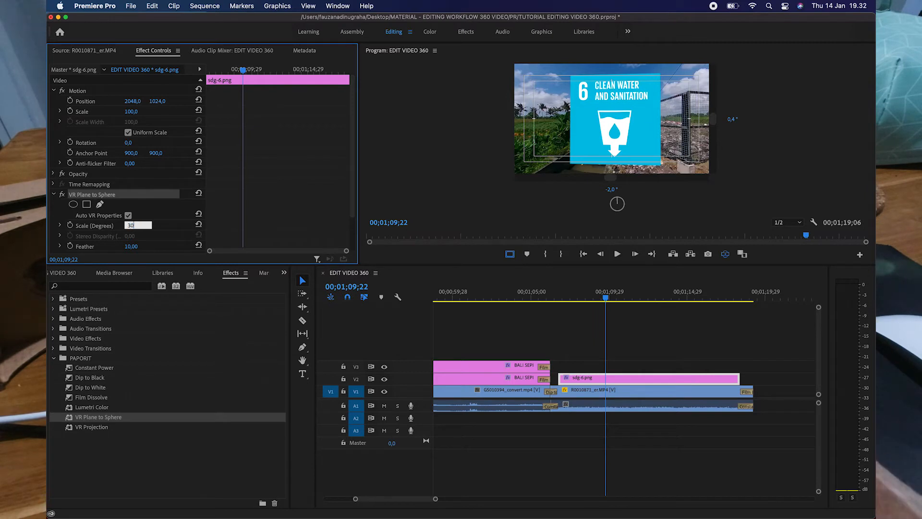
click(131, 227)
text(2)
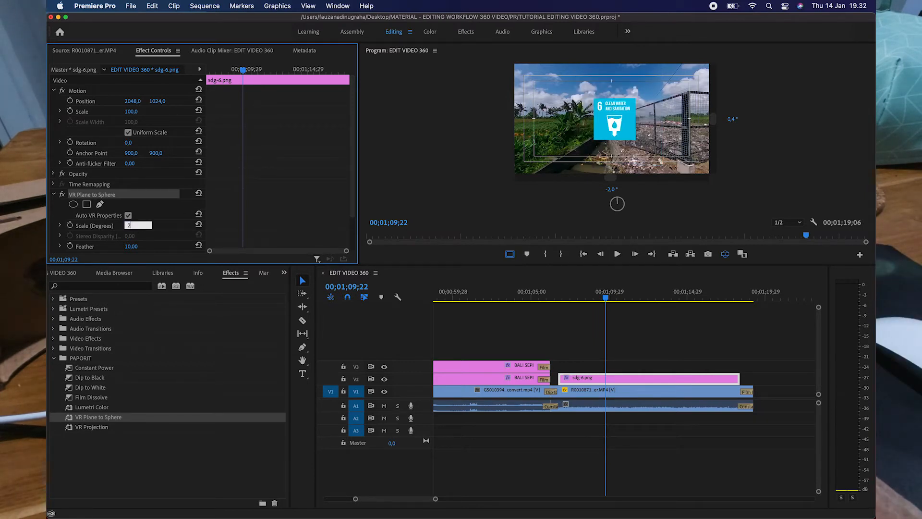
text(5)
key(Return)
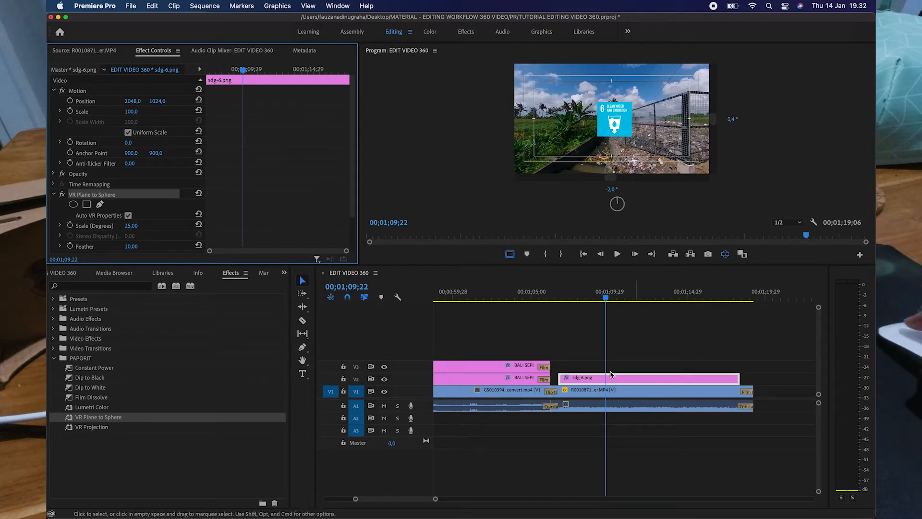
- Apply the VR Projection effect to the sdg-6.png clip on track V2
click(633, 371)
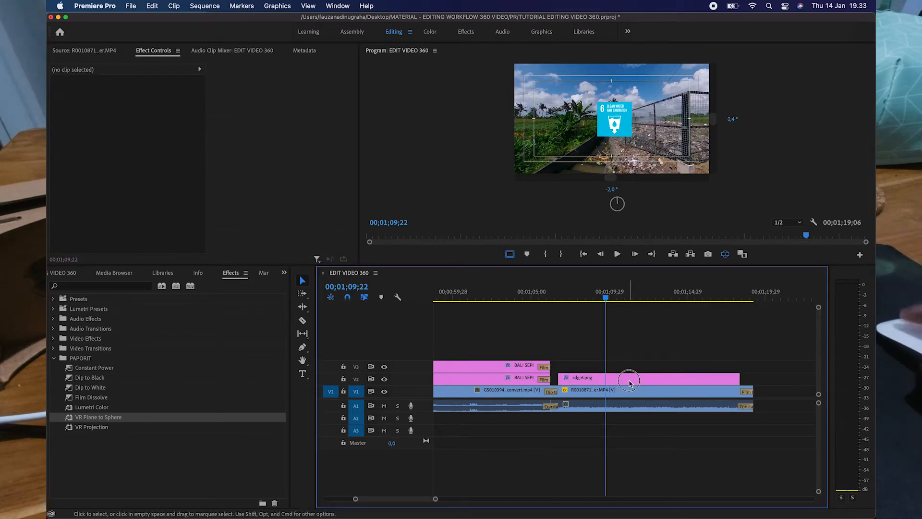
click(629, 382)
drag(593, 134, 630, 128)
mouse_move(573, 140)
mouse_down()
mouse_move(604, 139)
mouse_move(558, 130)
mouse_up()
drag(617, 134, 607, 134)
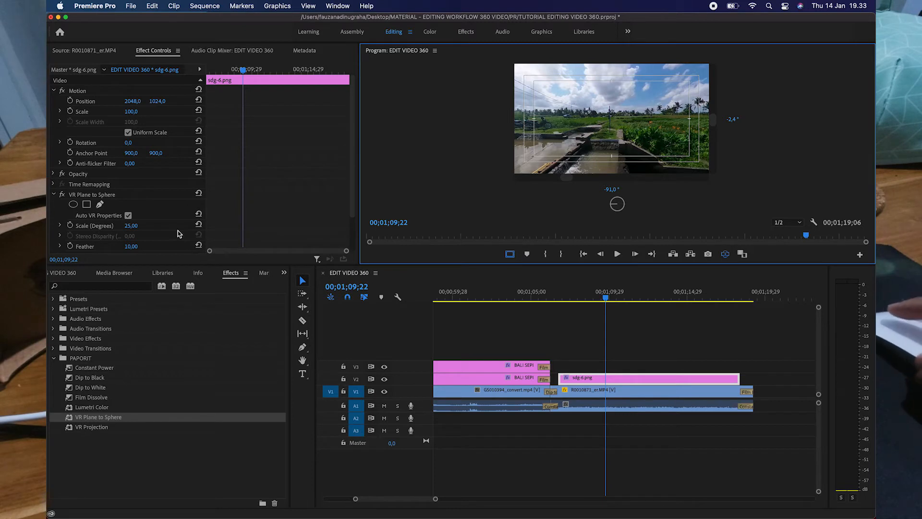
click(109, 427)
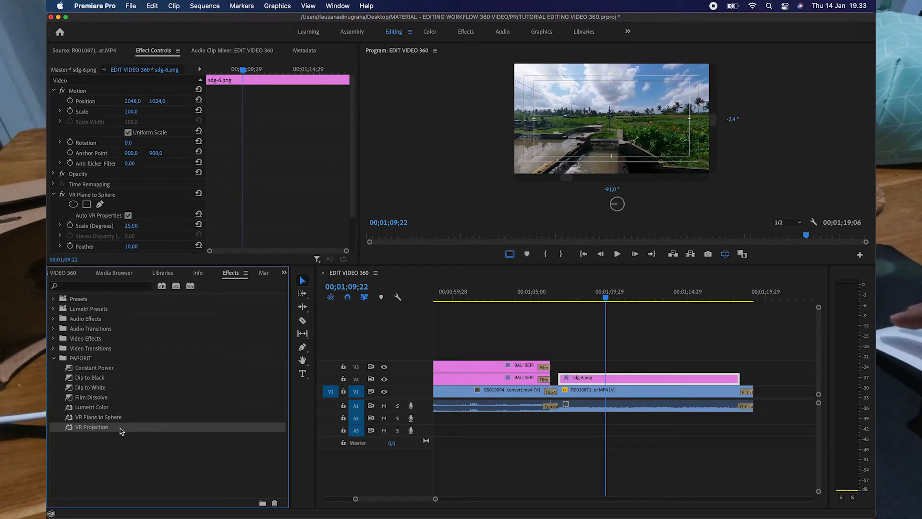
drag(109, 430, 606, 383)
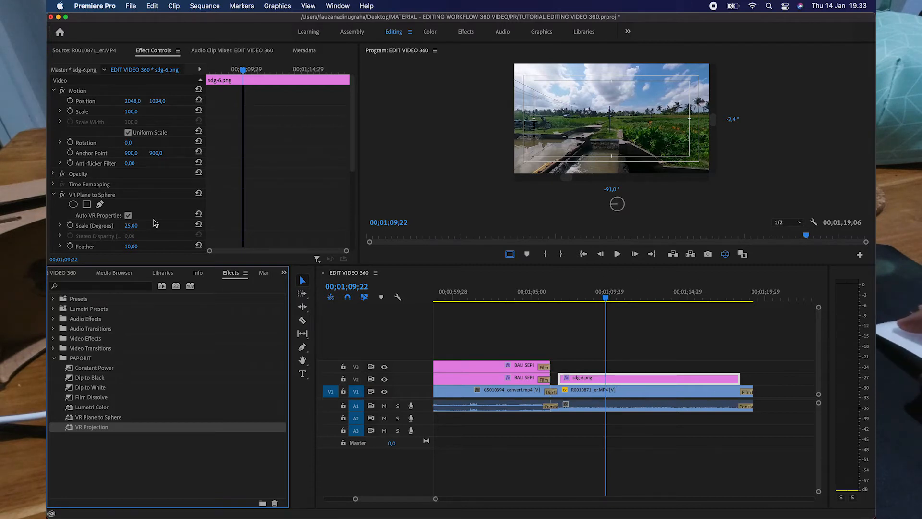
- Set the VR Projection pan of the sdg-6.png clip to 90 and check its placement in the equirectangular and VR views
scroll(154, 223, down, 3)
scroll(155, 224, up, 2)
scroll(155, 223, down, 5)
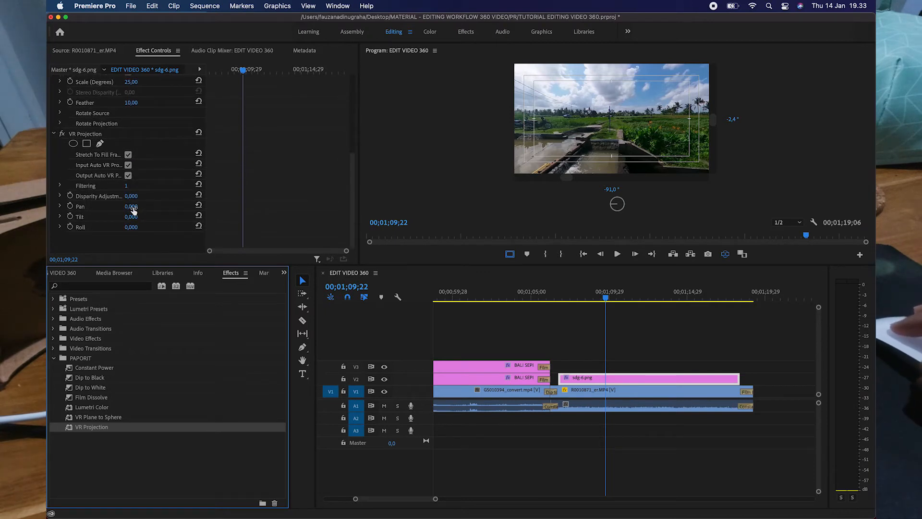
drag(130, 206, 115, 206)
drag(51, 206, 174, 206)
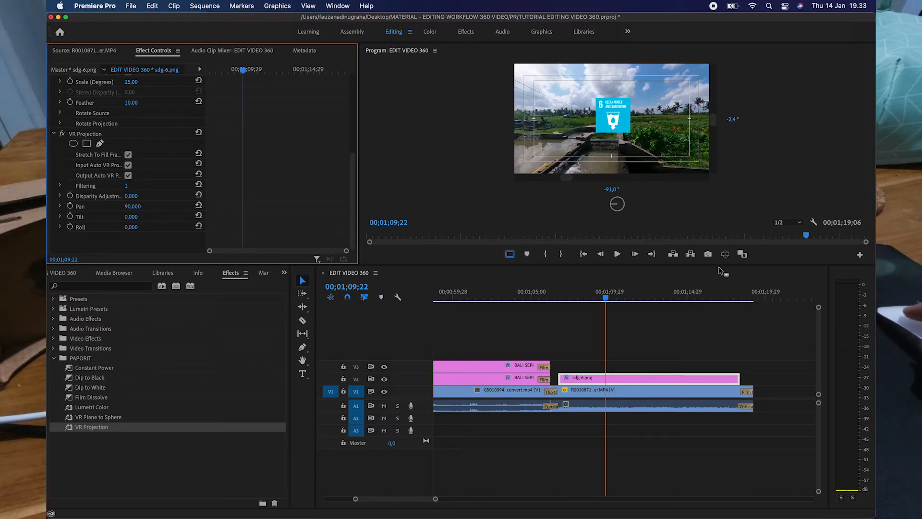
click(725, 253)
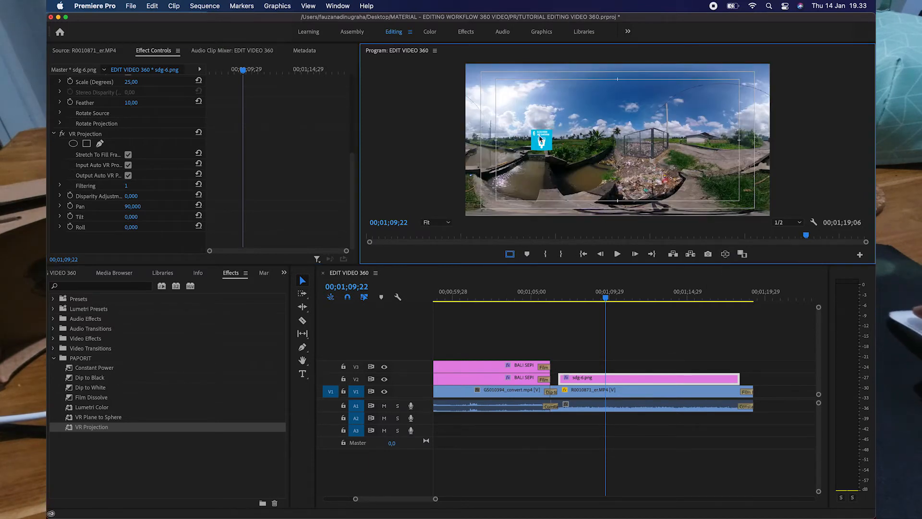
click(724, 255)
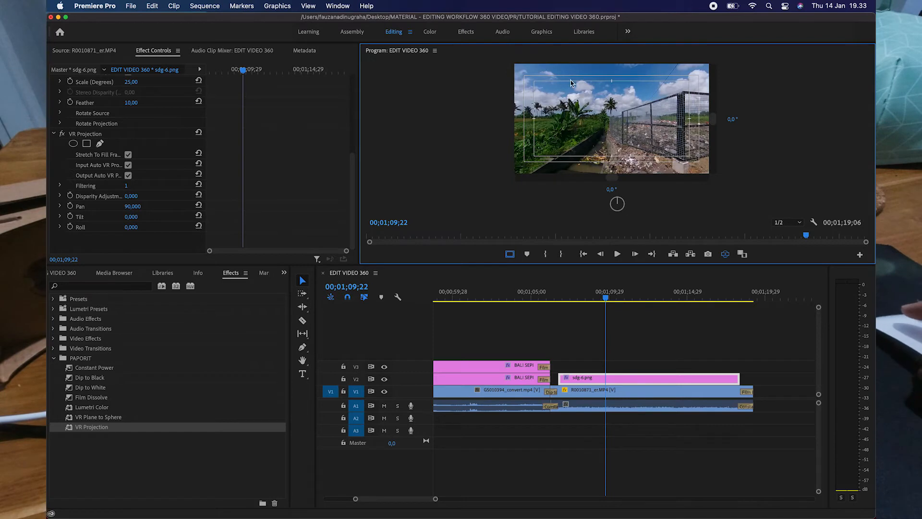
drag(657, 126, 613, 115)
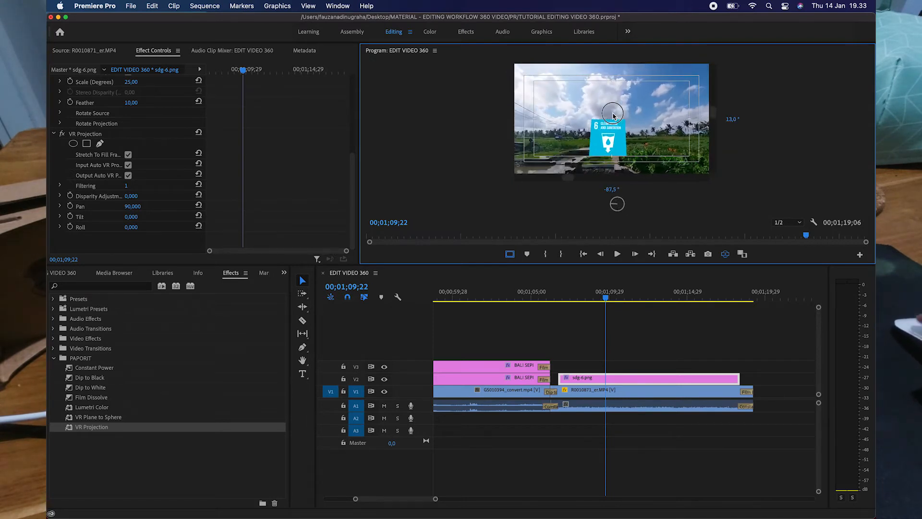
click(682, 363)
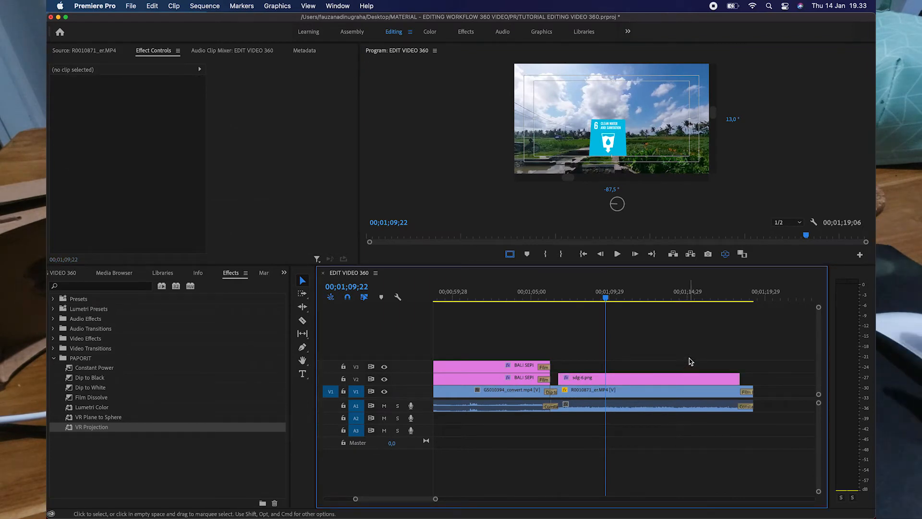
mouse_move(636, 120)
mouse_down()
mouse_move(572, 110)
mouse_move(576, 103)
mouse_move(633, 116)
mouse_up()
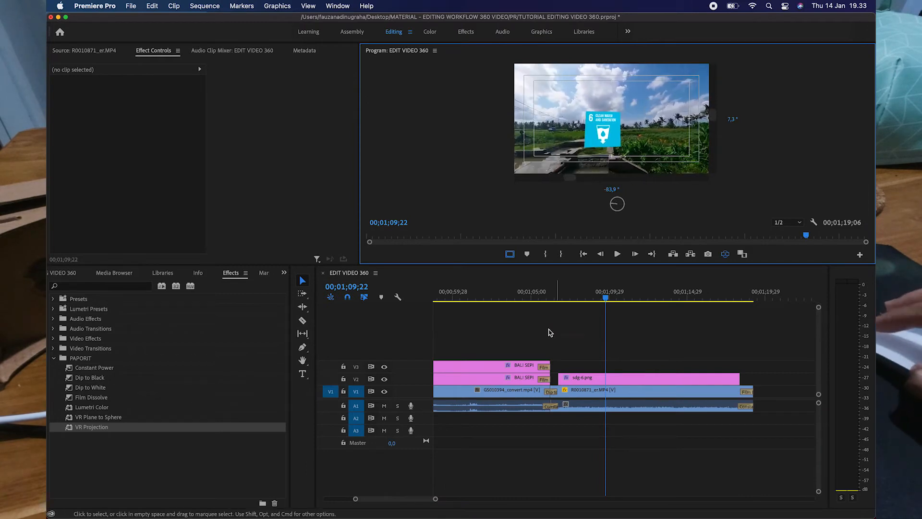
- Add a Film Dissolve to both the start and the end of the sdg-6.png clip and save the project
click(524, 367)
click(603, 382)
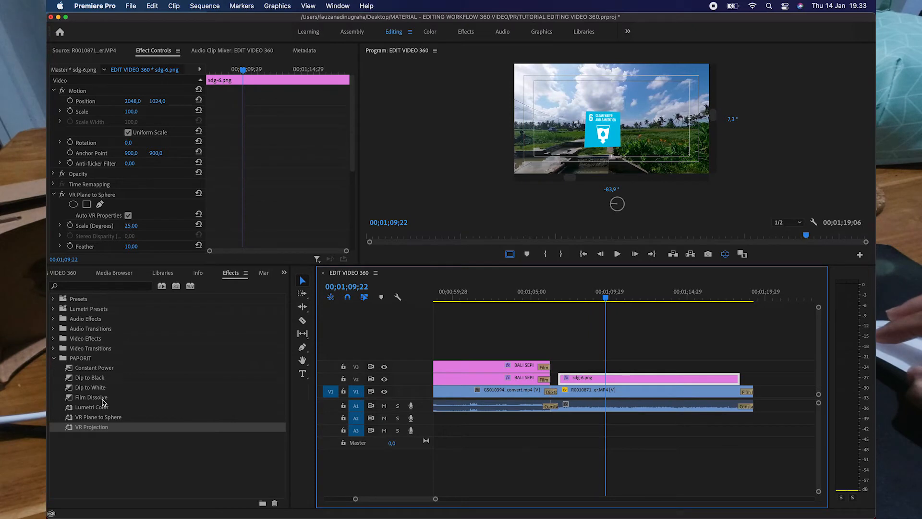
drag(101, 400, 563, 379)
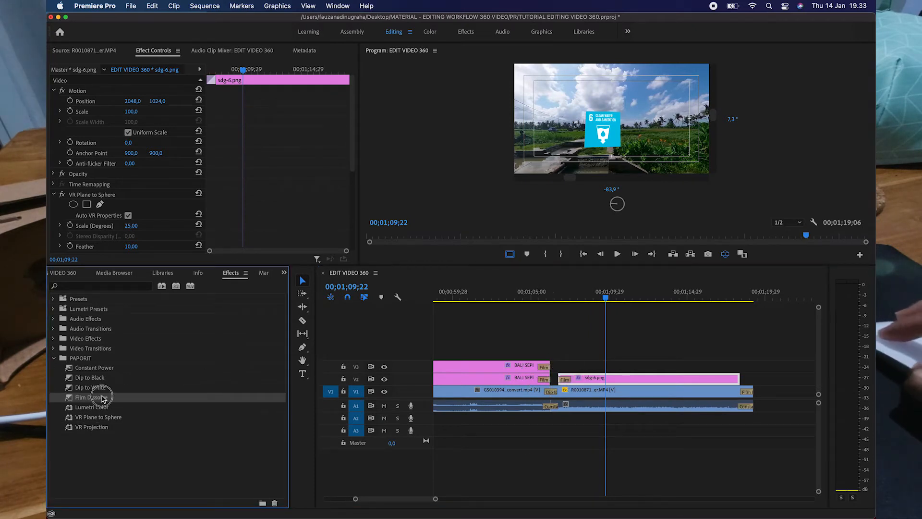
drag(102, 398, 734, 379)
click(719, 358)
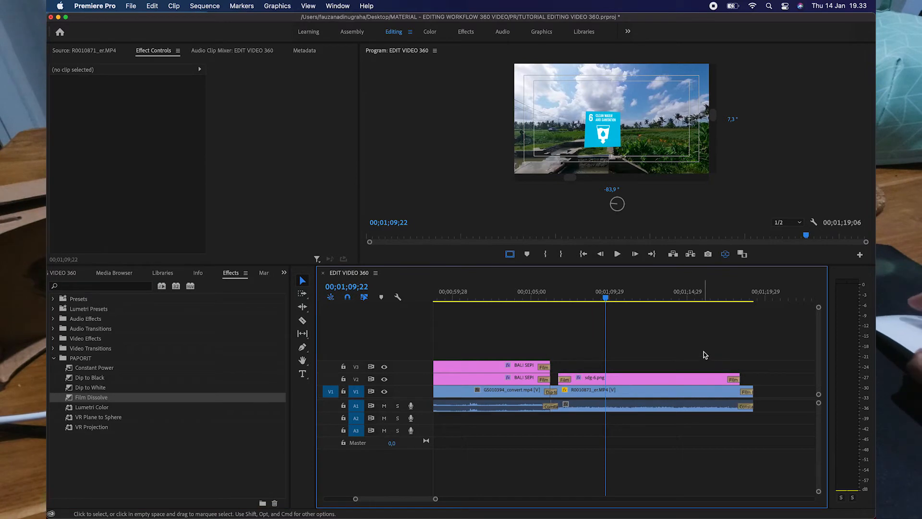
key(cmd+s)
- Play back the sequence in the equirectangular view from near the start of the GS010394_convert.mp4 clip
click(725, 253)
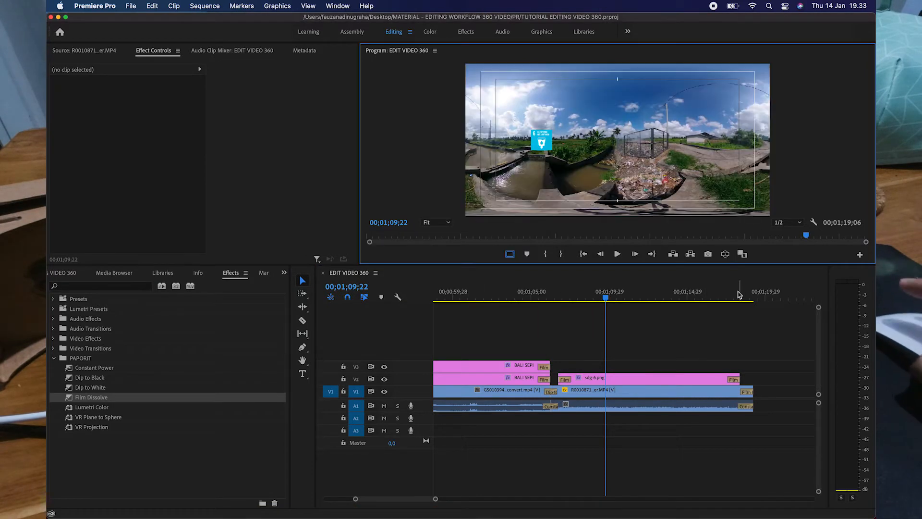
scroll(627, 348, up, 4)
drag(597, 295, 508, 316)
key(space)
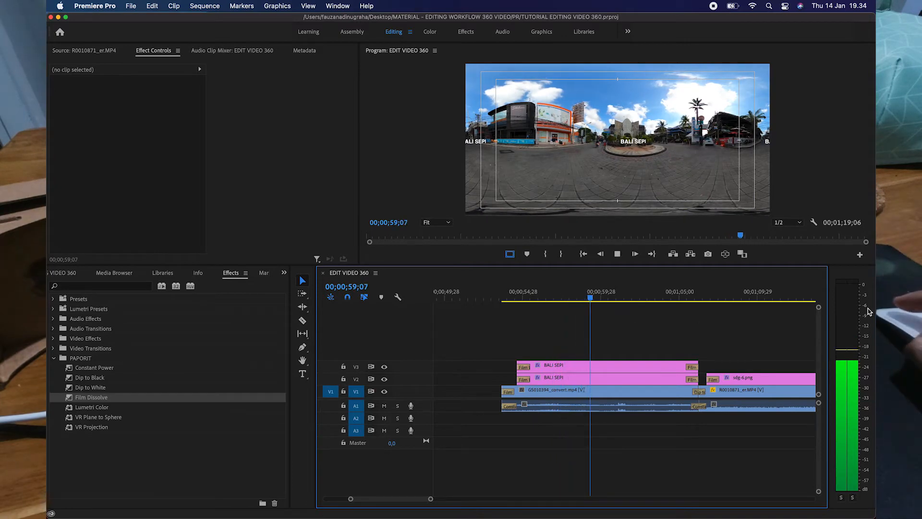
scroll(782, 313, right, 2)
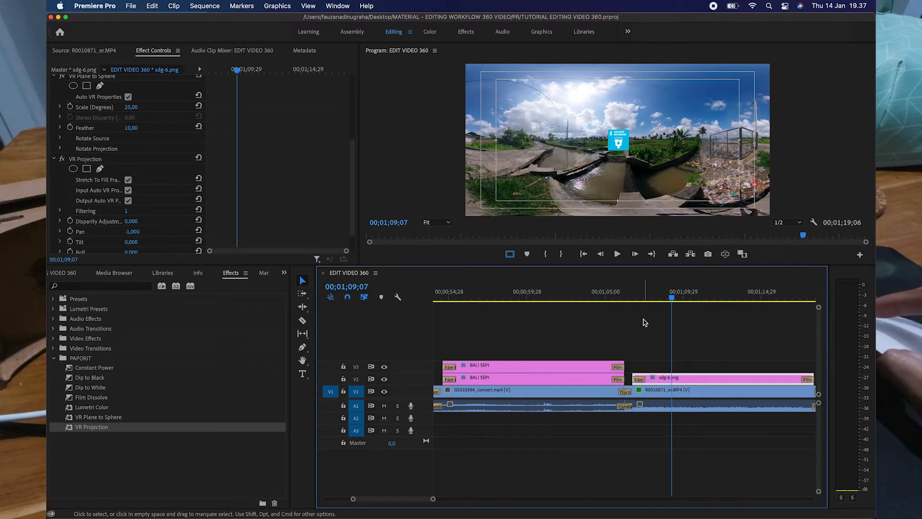
- Examine the tripod at the nadir of the BALI SEPI shot in the VR view at 00;01;01;01
click(544, 296)
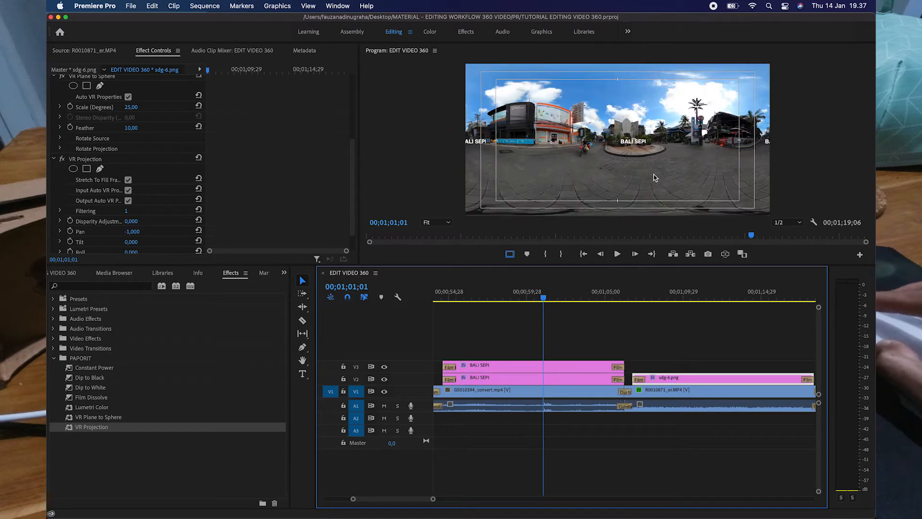
click(725, 254)
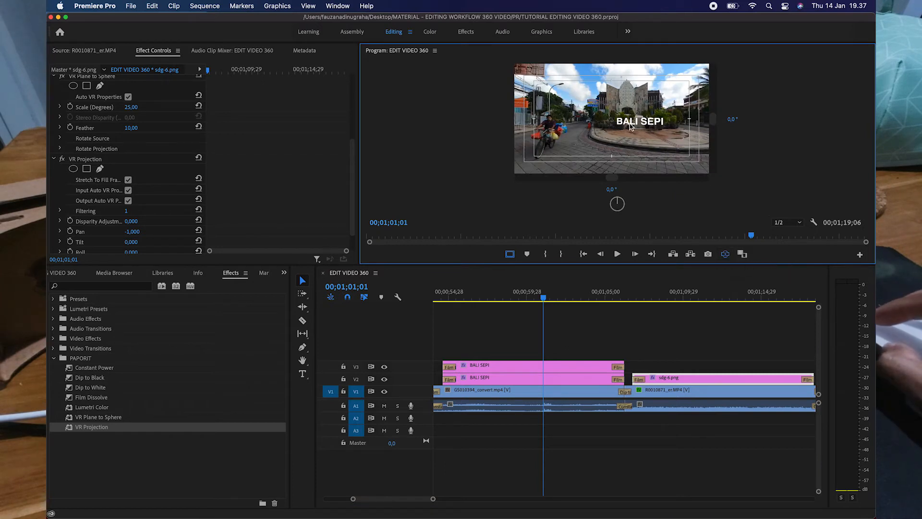
drag(638, 144, 612, 118)
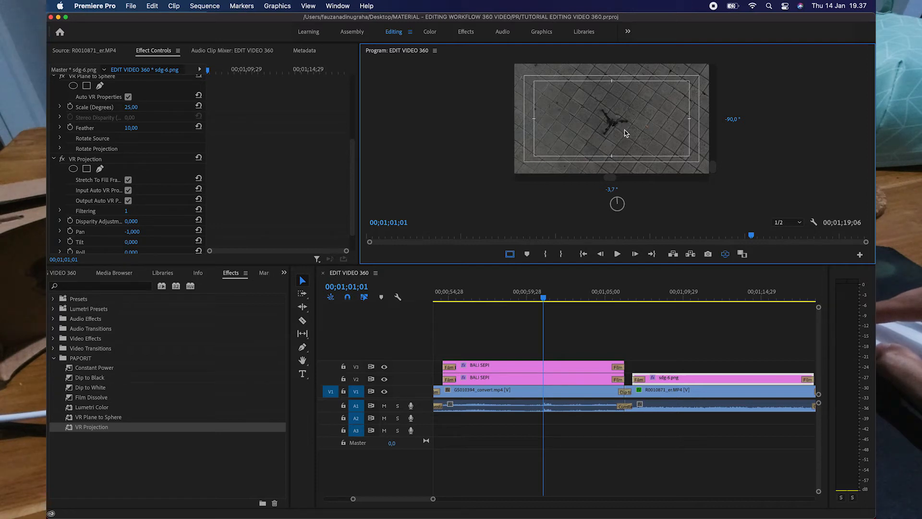
mouse_move(617, 115)
mouse_down()
mouse_move(607, 118)
mouse_move(612, 124)
mouse_move(619, 109)
mouse_move(611, 136)
mouse_move(599, 105)
mouse_move(626, 115)
mouse_move(625, 144)
mouse_move(649, 108)
mouse_move(634, 114)
mouse_up()
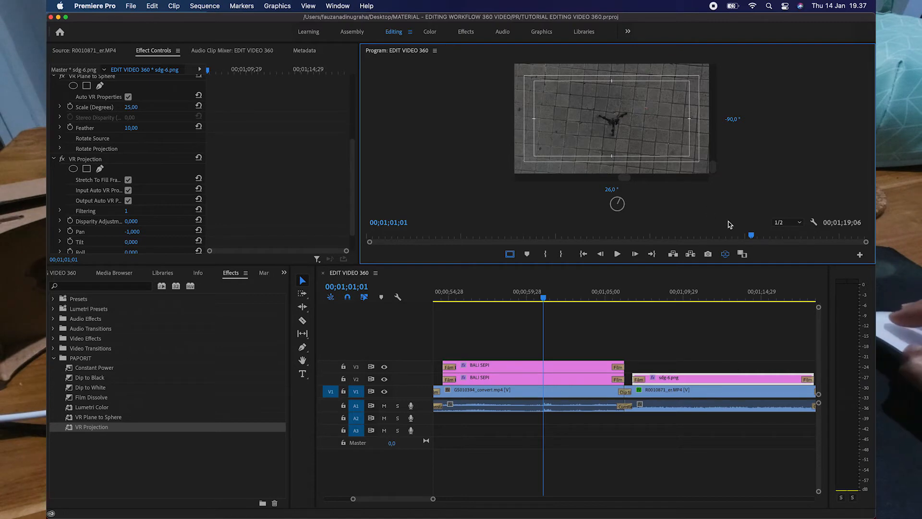
click(677, 346)
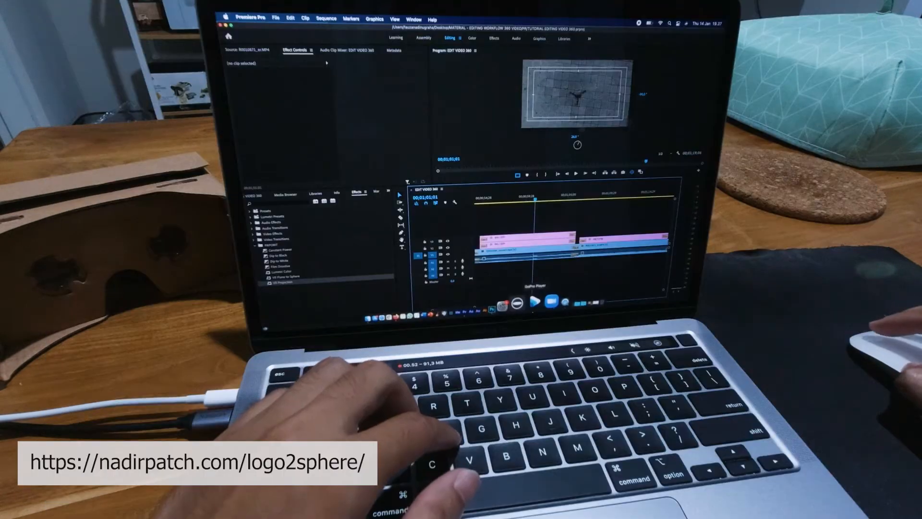
- Switch to Firefox and bring up the logo tool page at nadirpatch.com/logo2sphere
click(629, 502)
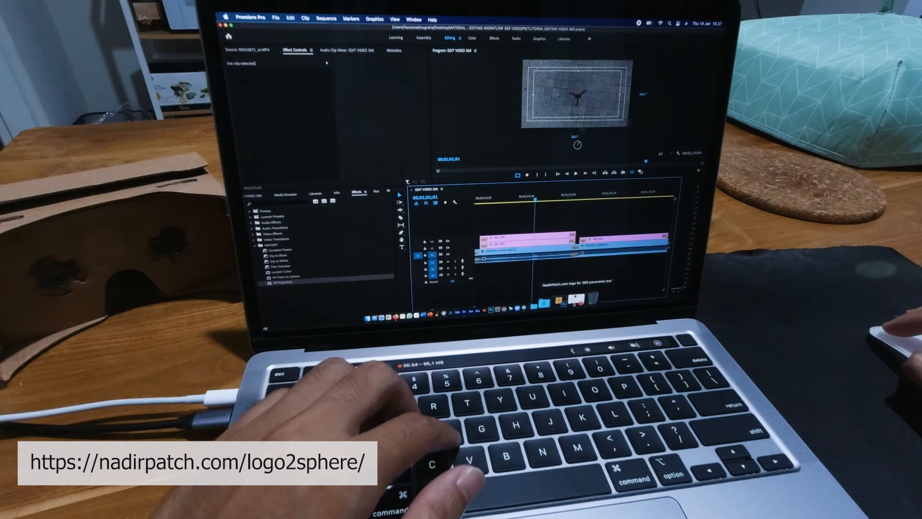
click(574, 301)
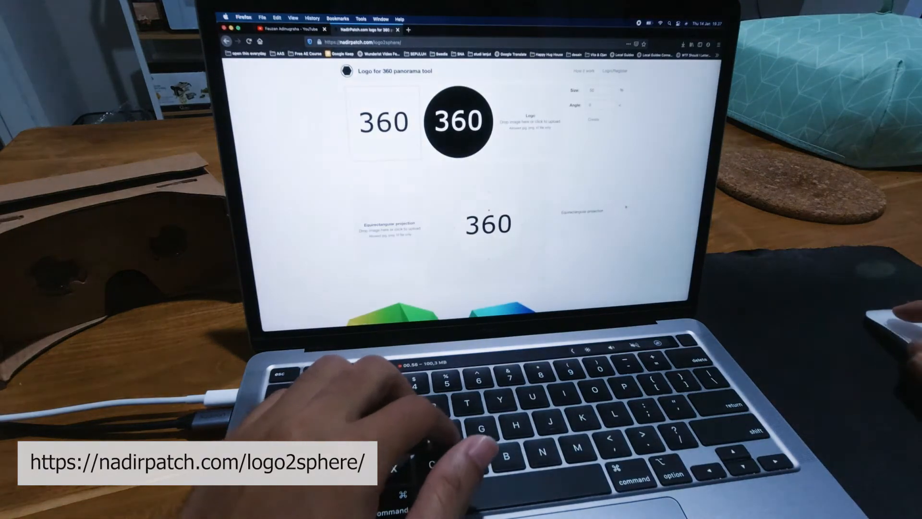
click(380, 42)
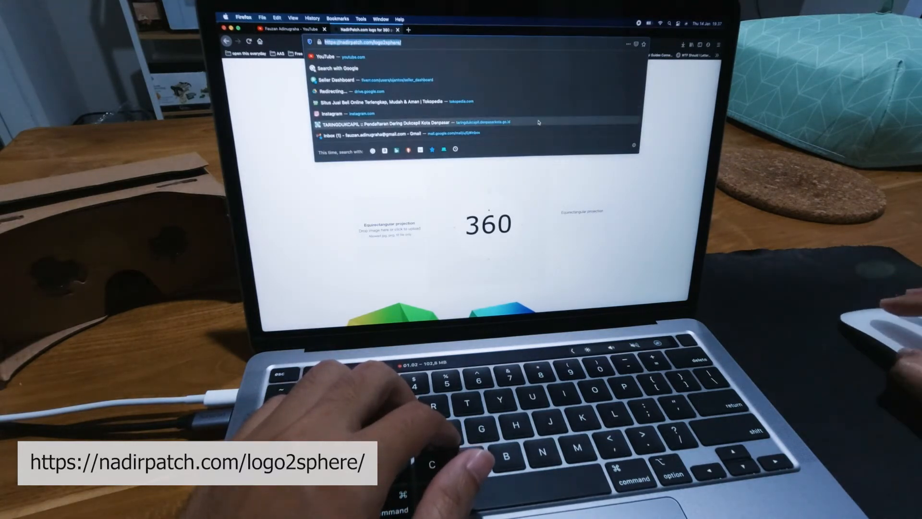
click(657, 194)
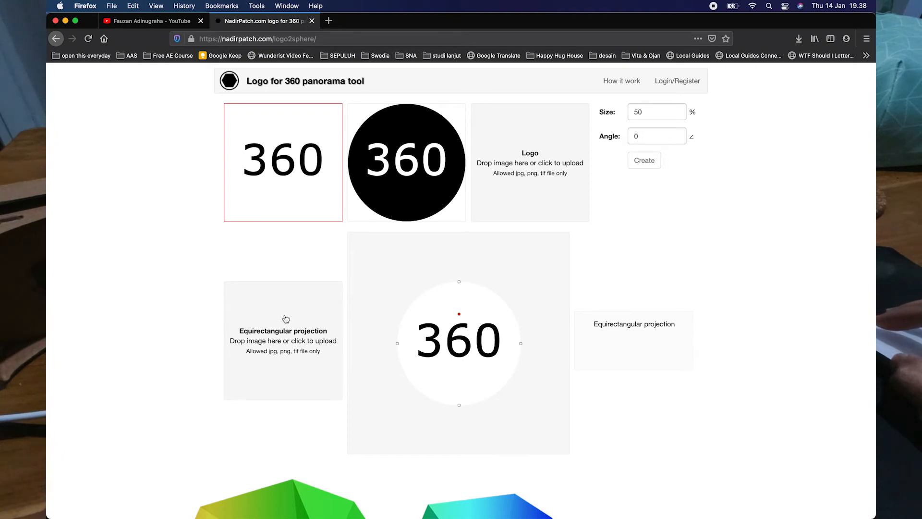
- Upload logo-sample.png from the NADIR folder as the logo image in the 360 panorama tool
key(super+Tab)
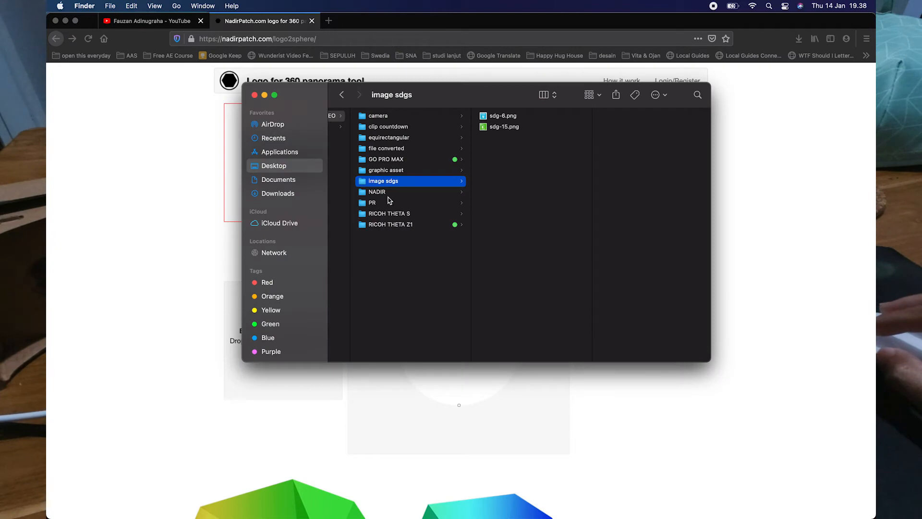
click(388, 195)
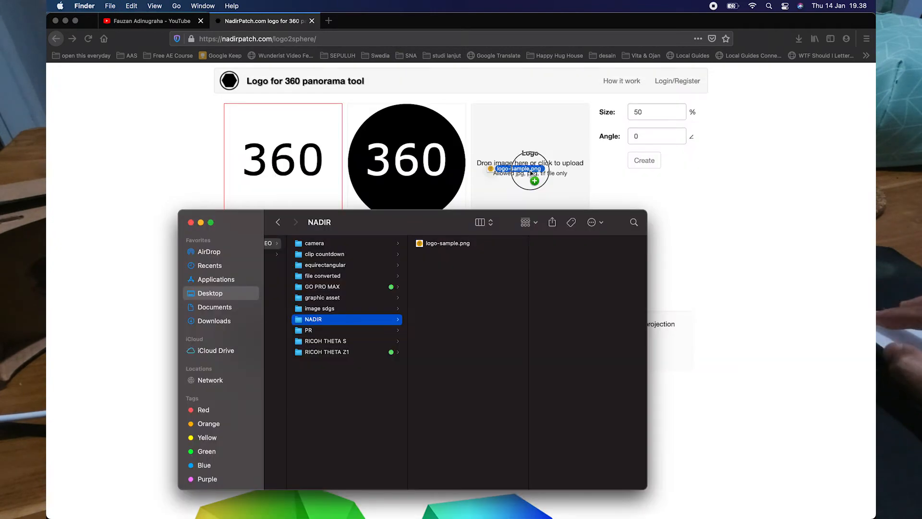
drag(532, 175, 531, 175)
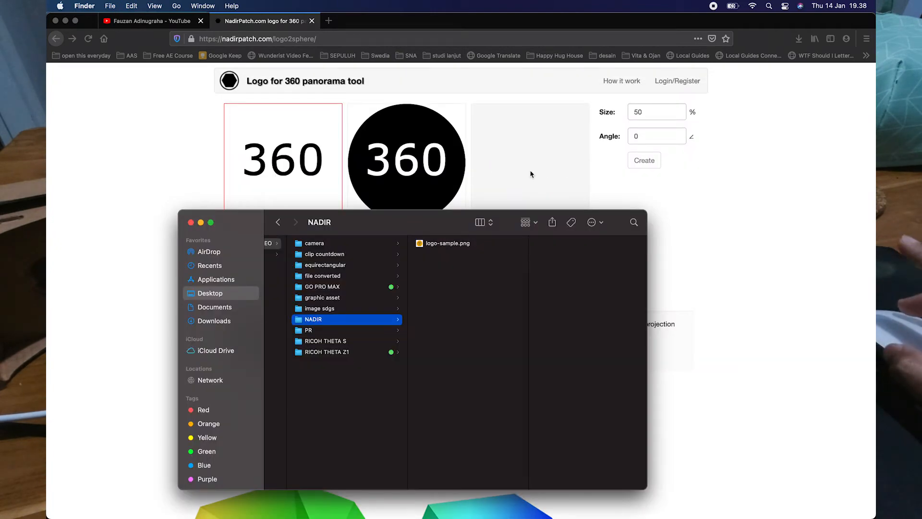
drag(477, 220, 705, 180)
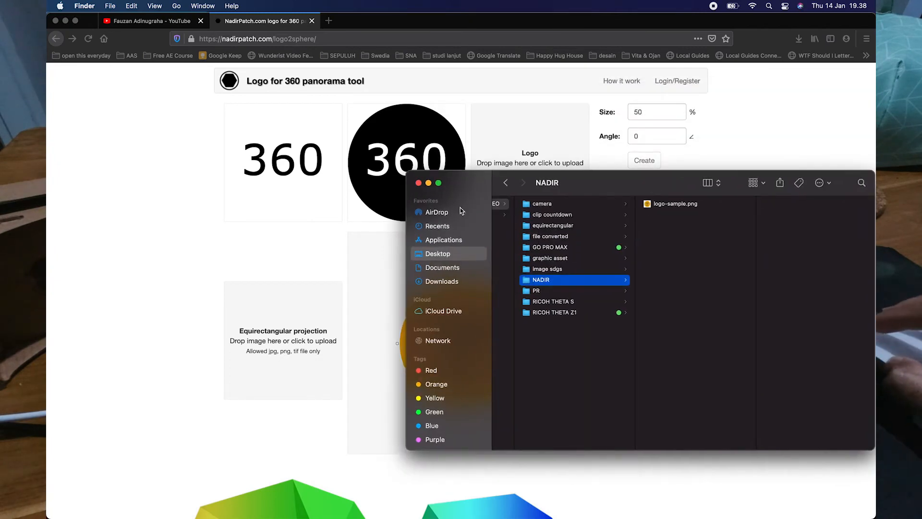
- Switch to Premiere Pro and export the equirectangular frame at 00;01;01;01 as a JPEG into the NADIR folder
key(super+Tab)
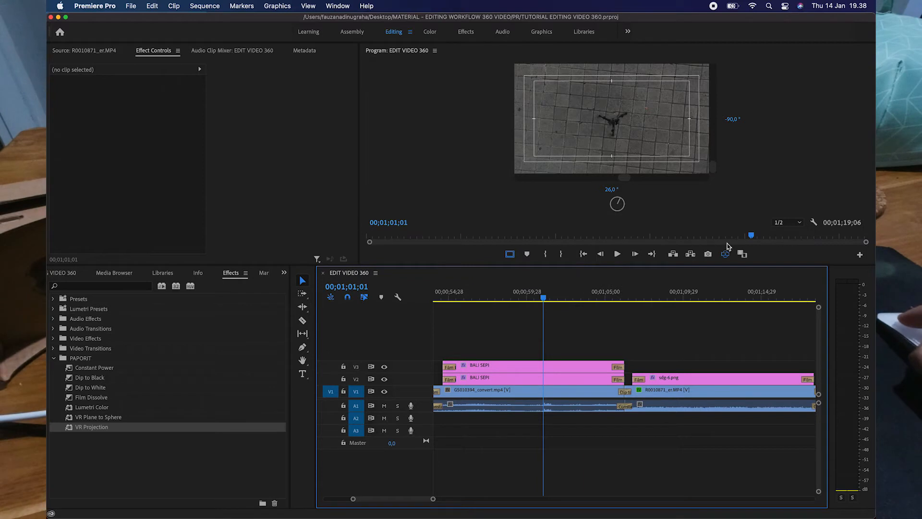
click(725, 253)
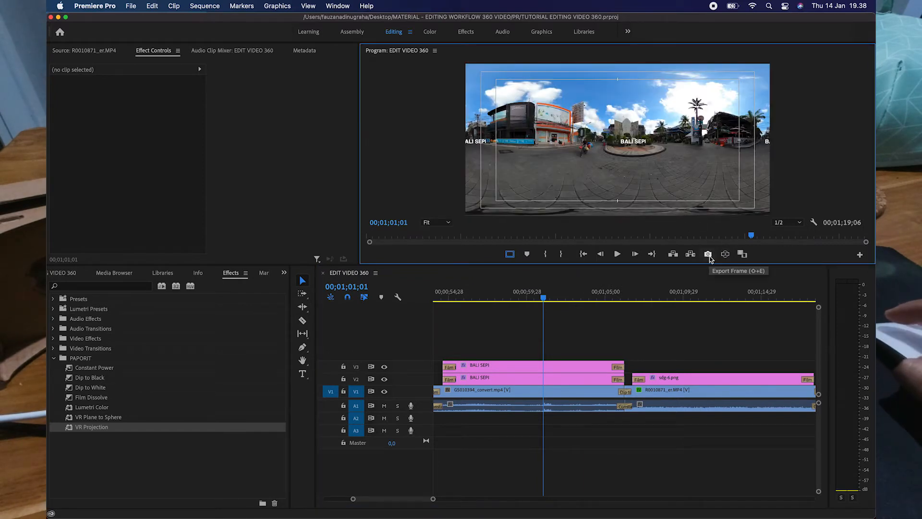
click(709, 255)
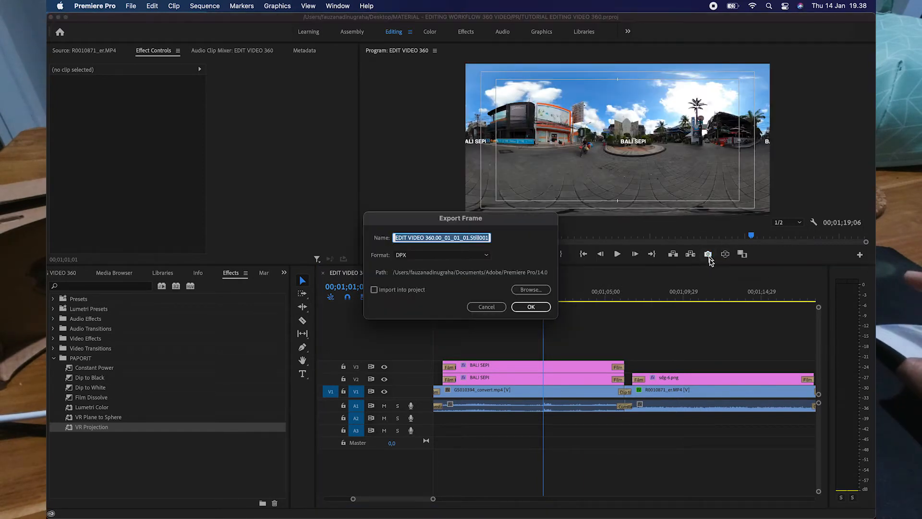
click(474, 255)
click(452, 283)
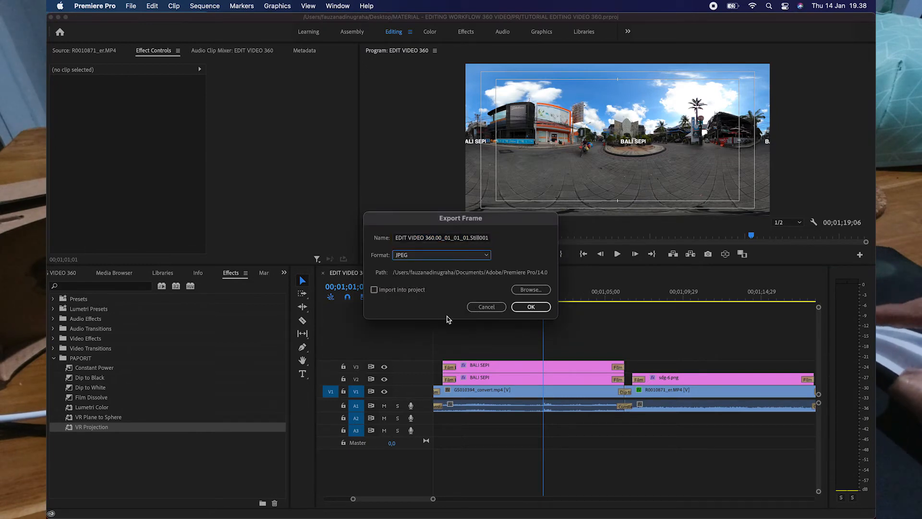
click(515, 291)
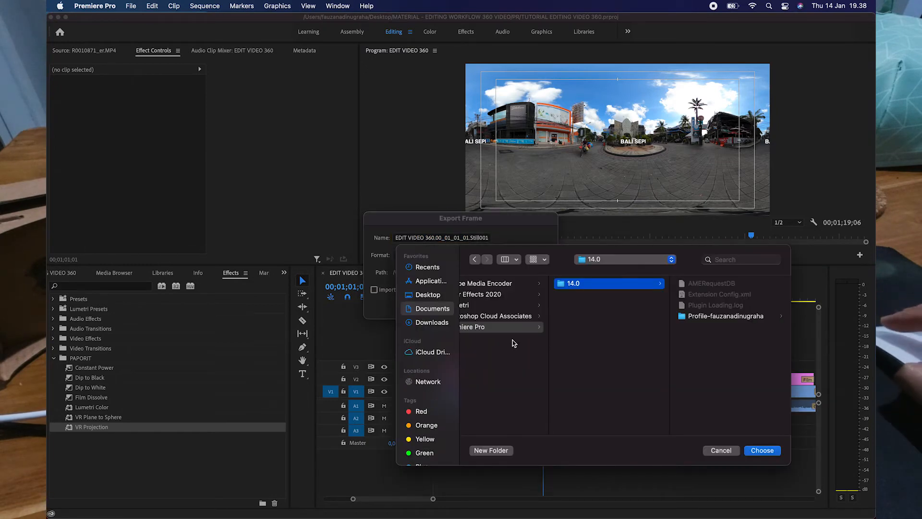
click(427, 295)
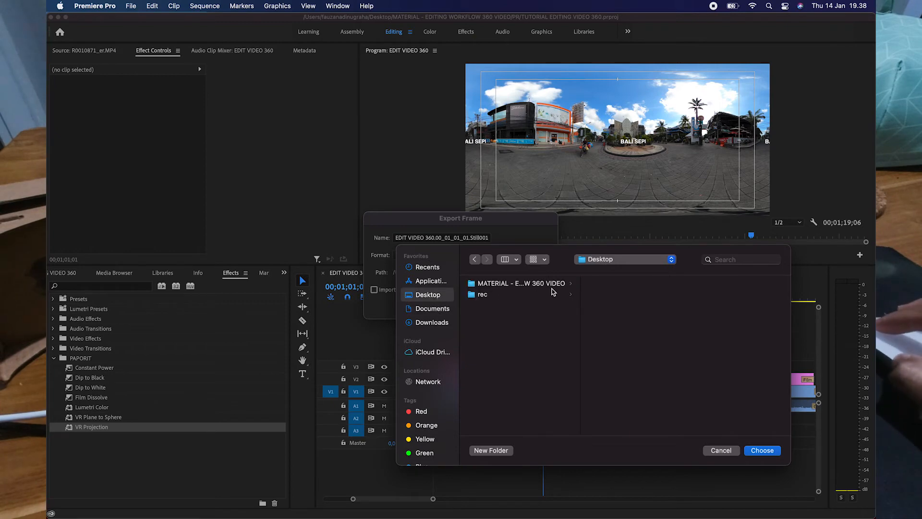
click(521, 283)
click(609, 359)
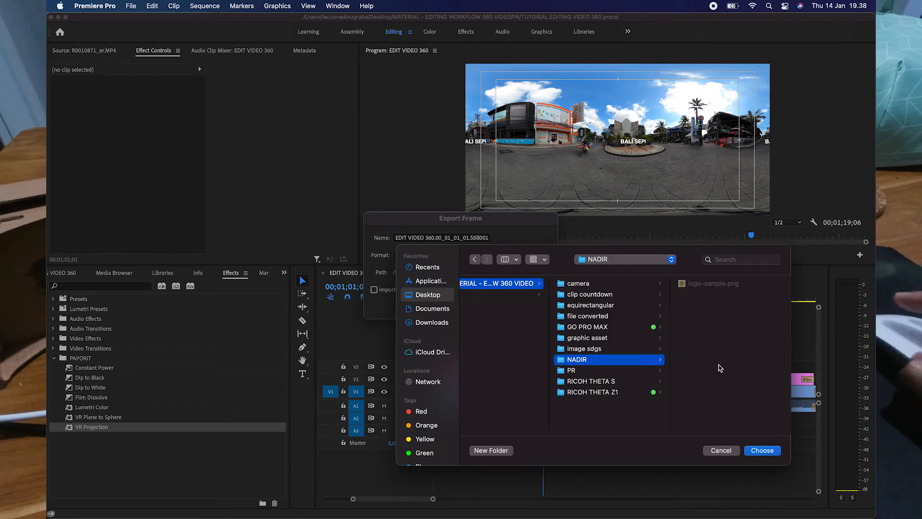
click(757, 450)
click(530, 311)
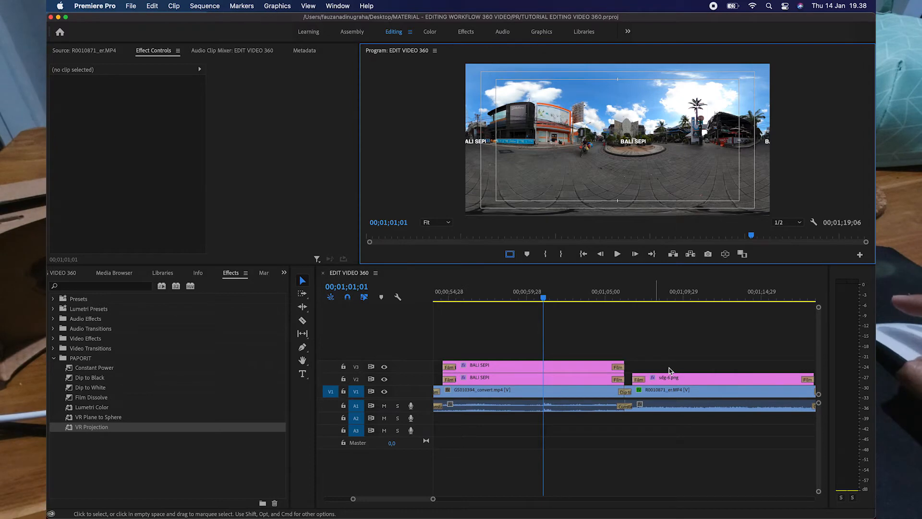
- Return to the logo tool in Firefox and upload the exported still from the NADIR folder as the equirectangular projection
key(super+Tab)
click(480, 264)
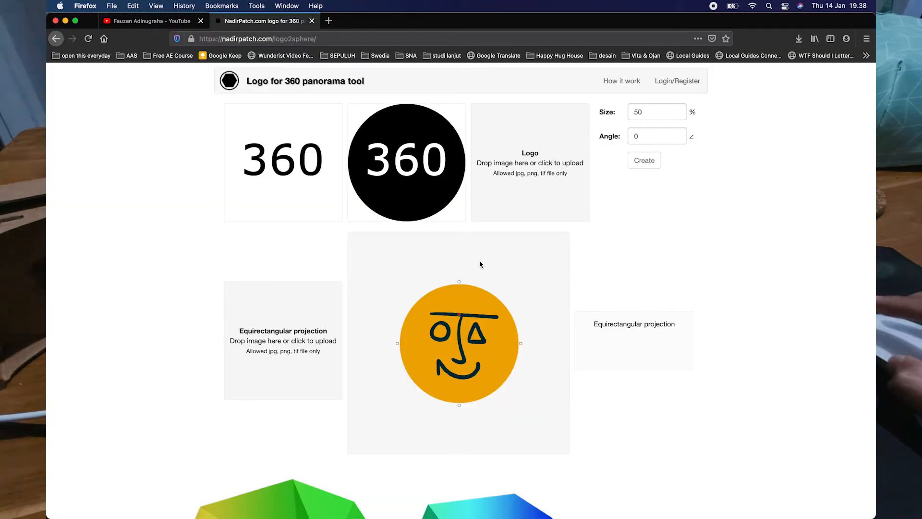
key(super+Tab)
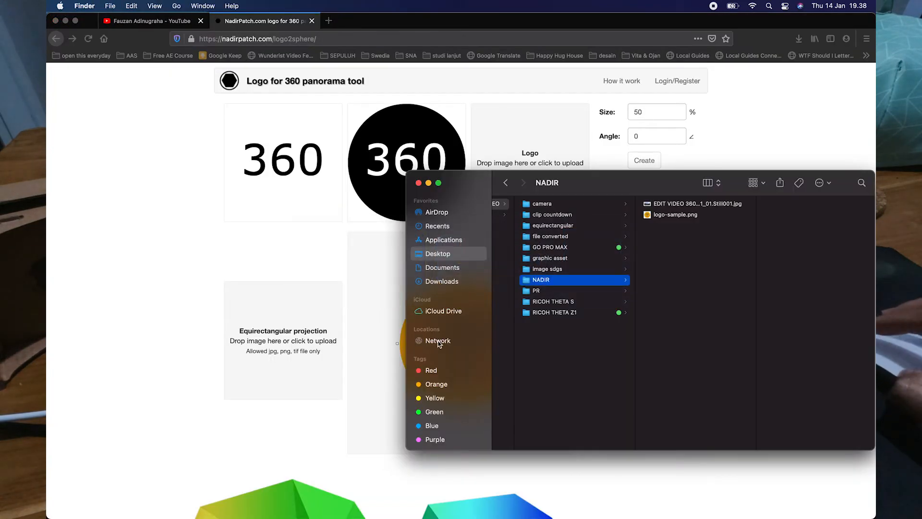
click(674, 203)
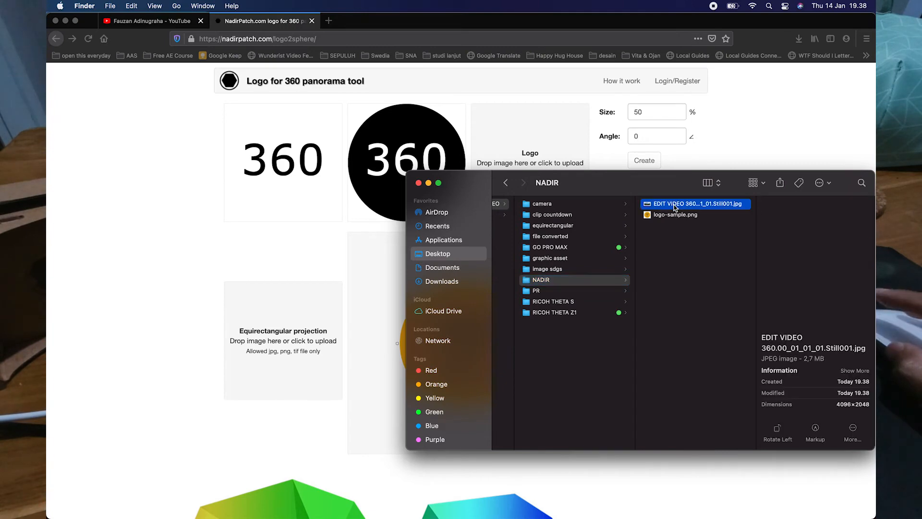
key(space)
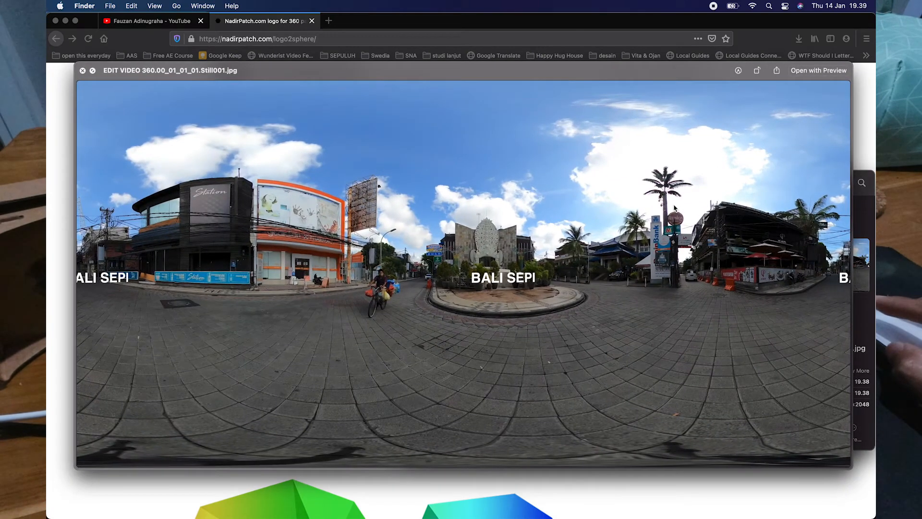
key(space)
drag(674, 206, 280, 329)
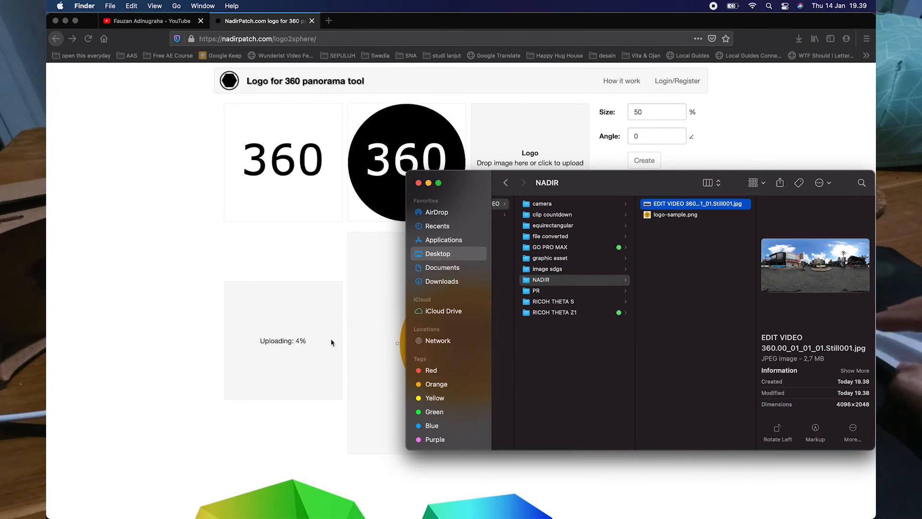
click(198, 370)
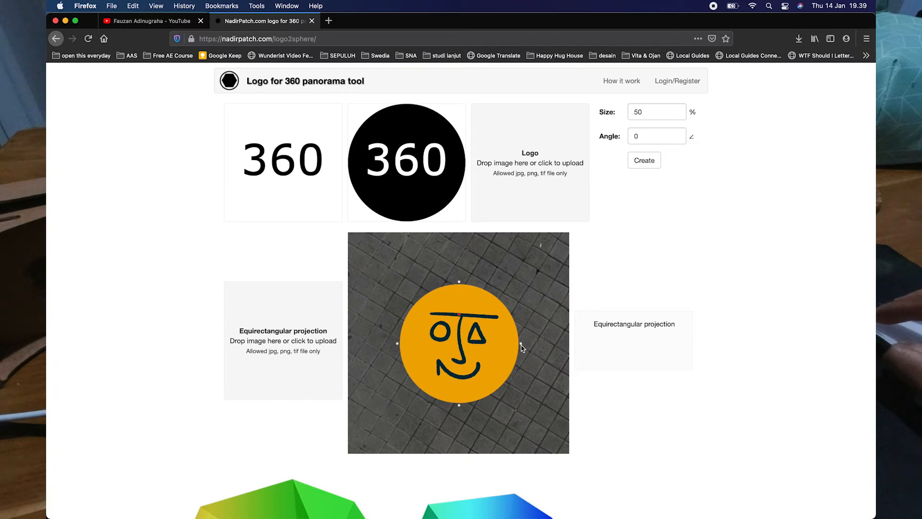
- Resize the logo to 39% so it covers the tripod and create the equirectangular patch
drag(521, 344, 471, 344)
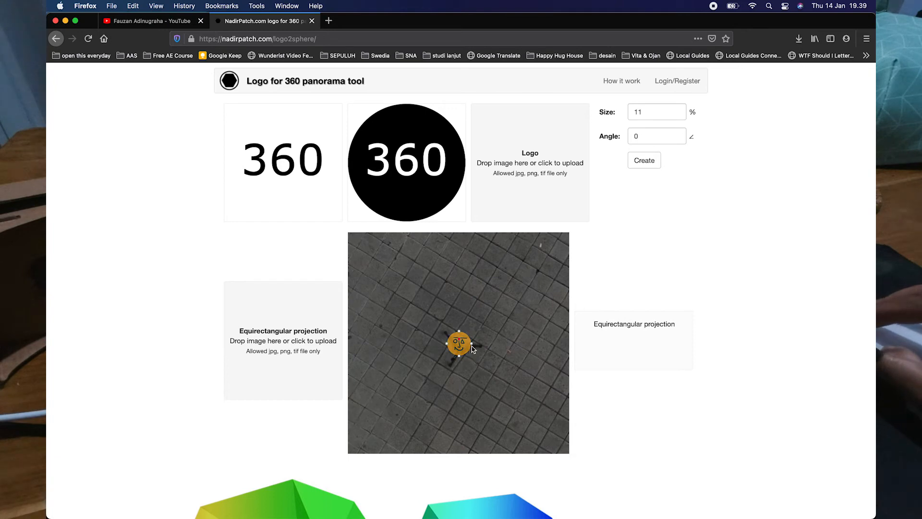
drag(473, 346, 504, 344)
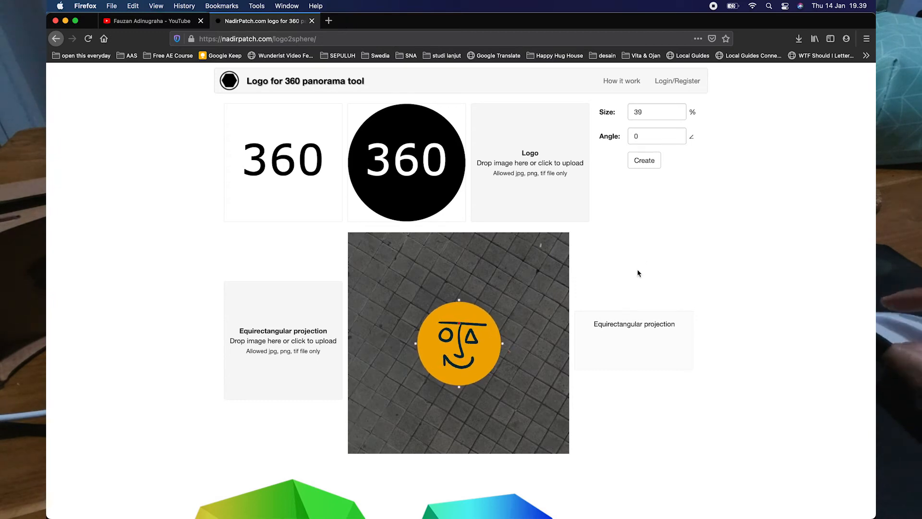
click(646, 164)
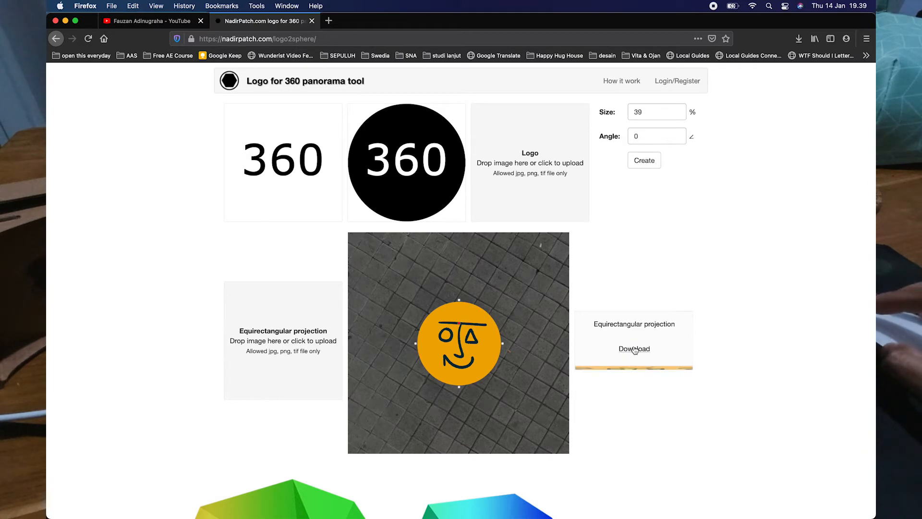
- Download the patch as pano.tif and show it in the Downloads folder in Finder
click(635, 349)
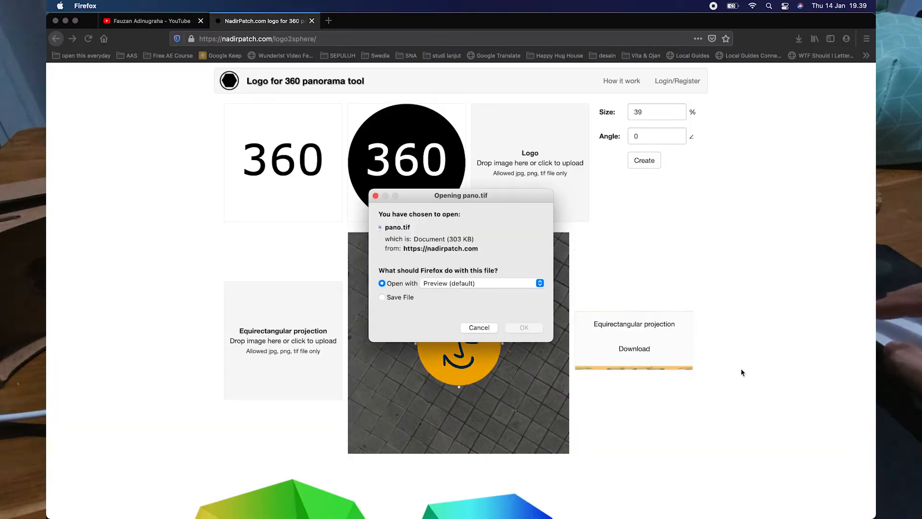
click(524, 328)
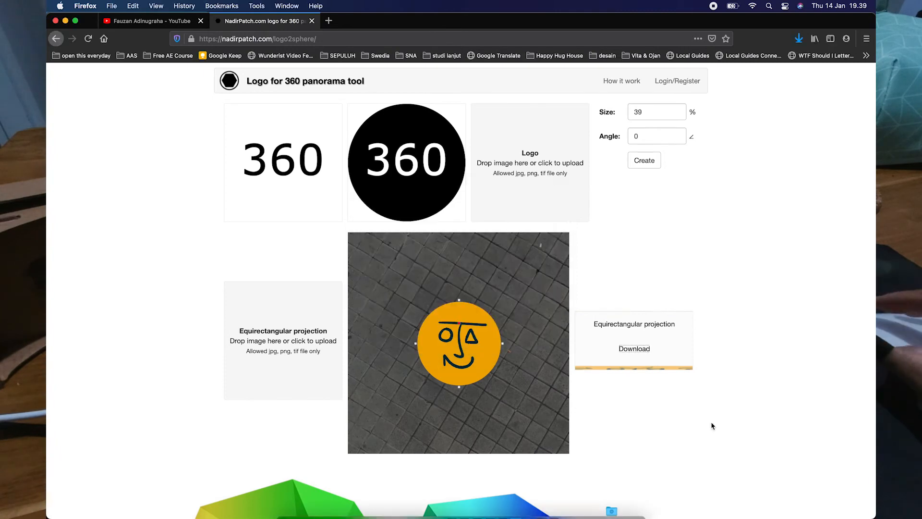
click(798, 39)
right_click(713, 70)
click(725, 71)
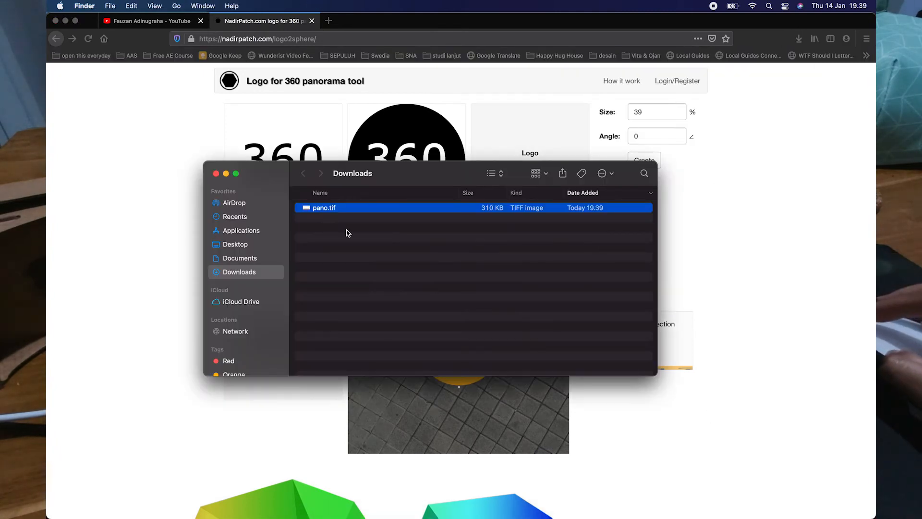
- Move pano.tif from Downloads into the NADIR folder of the desktop's MATERIAL - EDITING WORKFLOW 360 VIDEO folder
drag(420, 178, 405, 201)
key(F11)
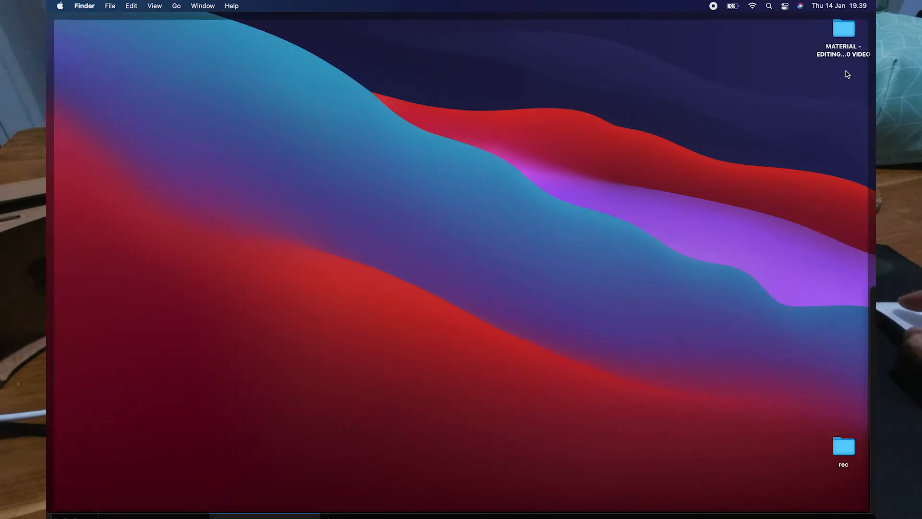
click(845, 37)
double_click(845, 37)
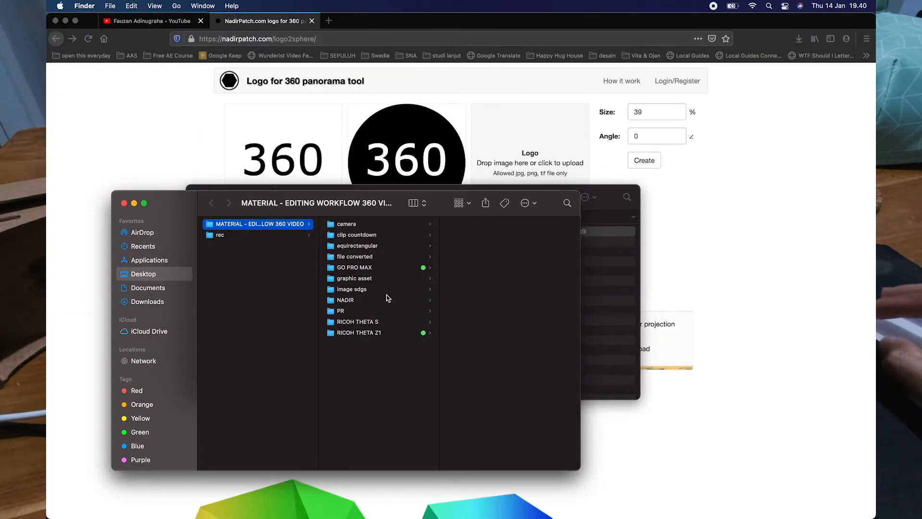
click(377, 299)
drag(384, 206, 403, 313)
drag(323, 240, 509, 406)
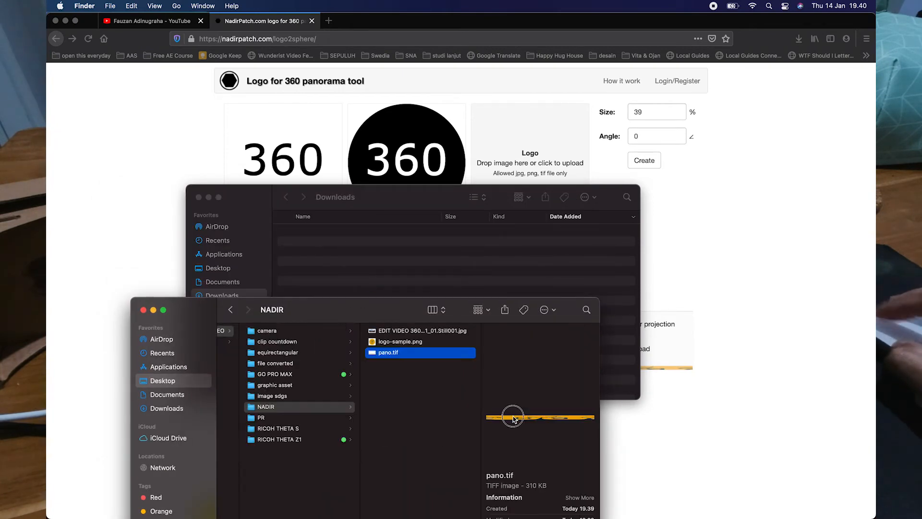
- Import pano.tif from the NADIR folder into the TUTORIAL EDITING VIDEO 360 project in Premiere Pro
drag(389, 354, 405, 376)
key(super+Tab)
drag(405, 374, 179, 406)
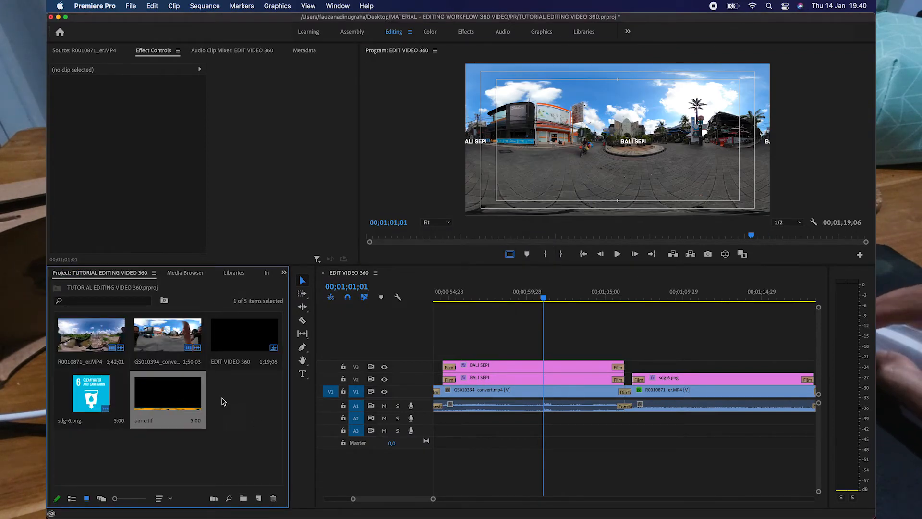
- Place pano.tif on track V4 above the BALI SEPI titles and extend its start to the beginning of the GS010394_convert.mp4 clip
drag(167, 402, 455, 357)
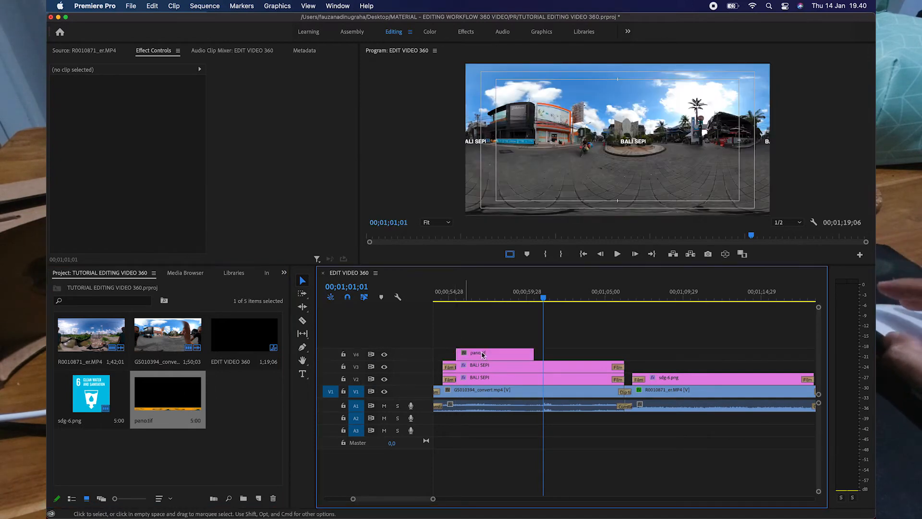
click(490, 293)
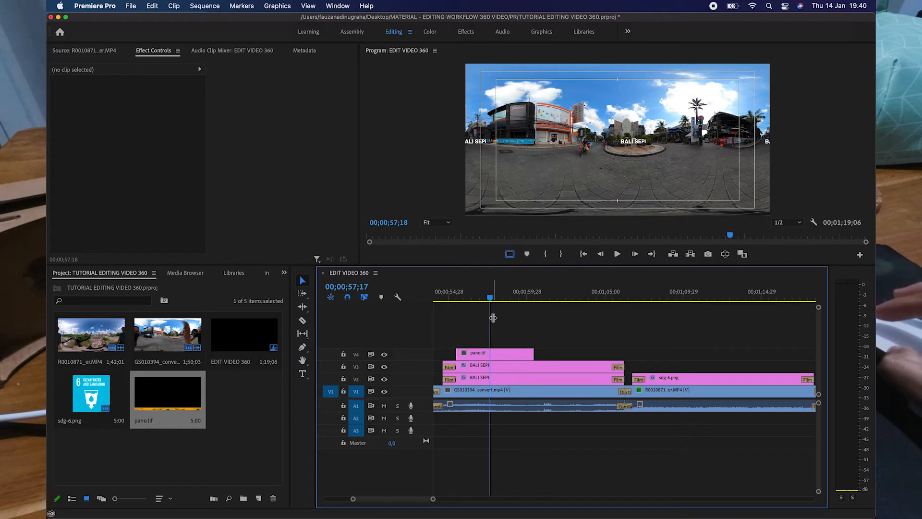
click(499, 352)
scroll(556, 335, left, 3)
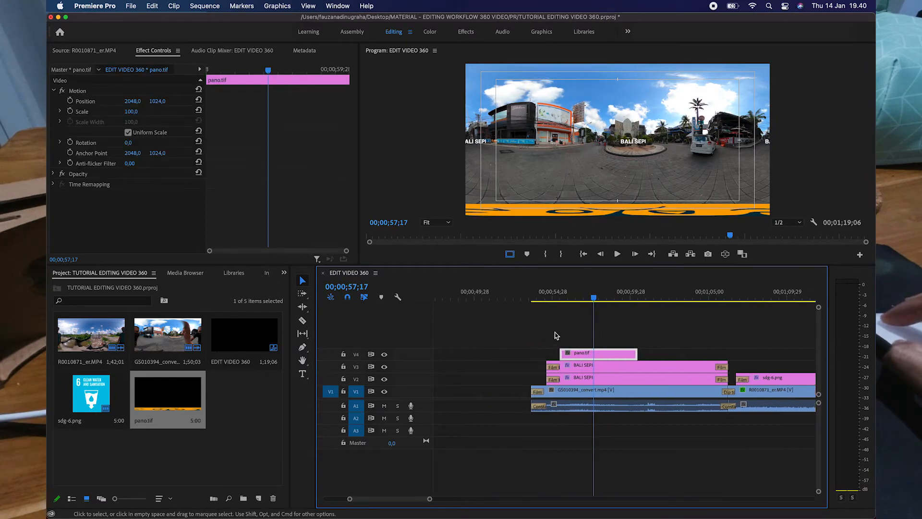
drag(563, 352, 532, 353)
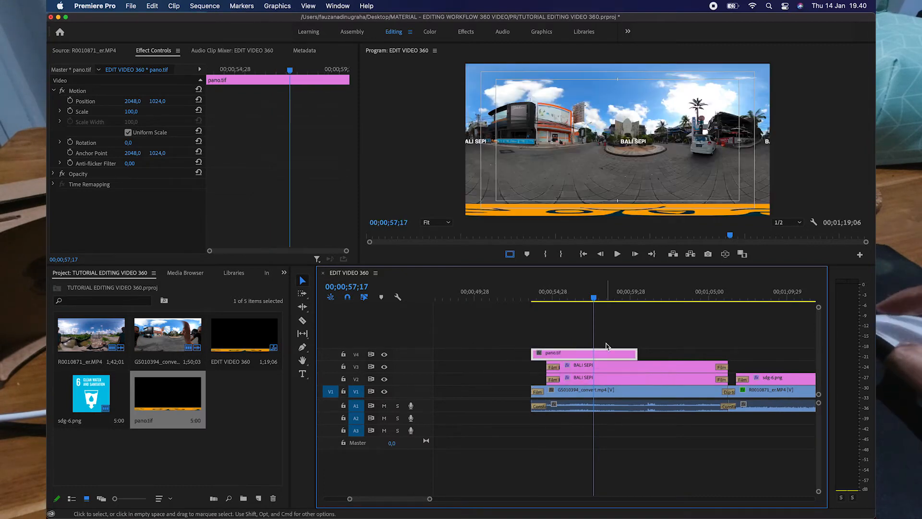
- Check the logo patch in the VR view and extend the end of pano.tif to the end of the R0010871_er.MP4 clip
scroll(604, 344, right, 3)
click(726, 258)
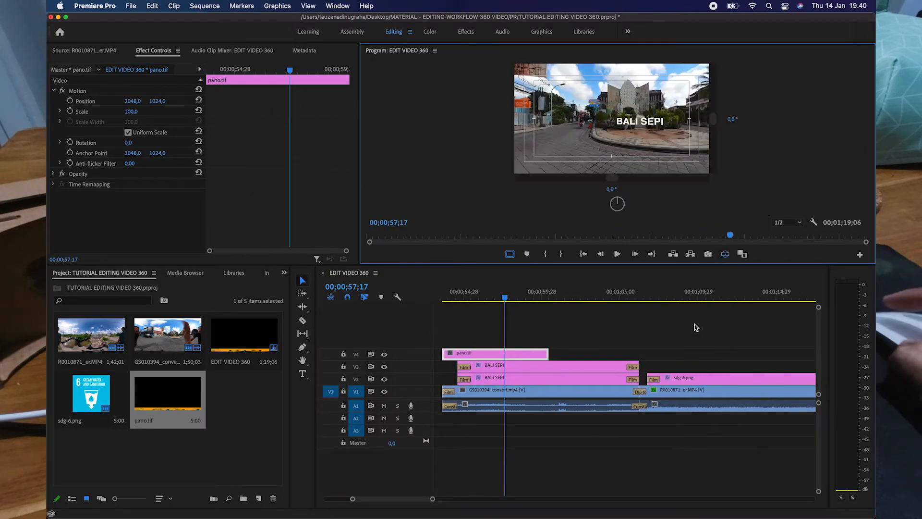
mouse_move(623, 126)
mouse_down()
mouse_move(632, 130)
mouse_move(618, 106)
mouse_move(640, 112)
mouse_move(585, 123)
mouse_move(603, 109)
mouse_move(642, 163)
mouse_move(633, 109)
mouse_move(635, 120)
mouse_up()
drag(548, 353, 732, 350)
scroll(707, 351, right, 5)
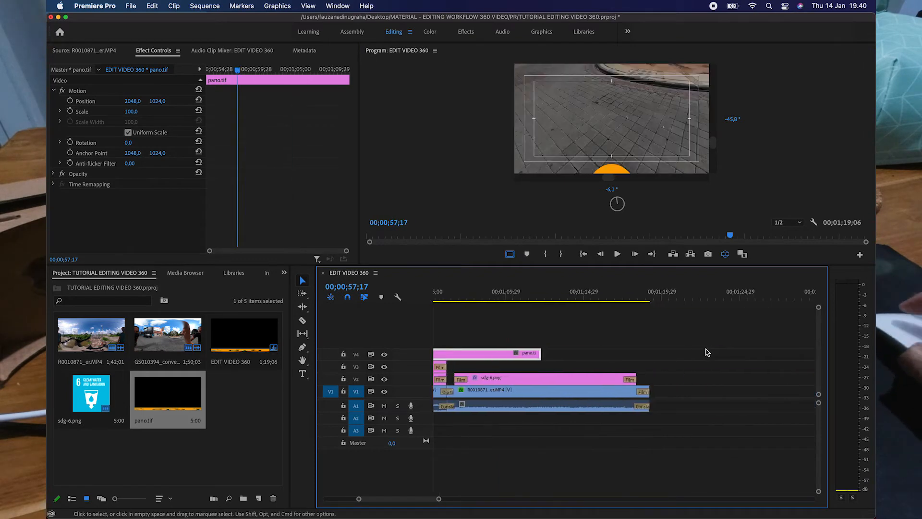
drag(477, 354, 590, 354)
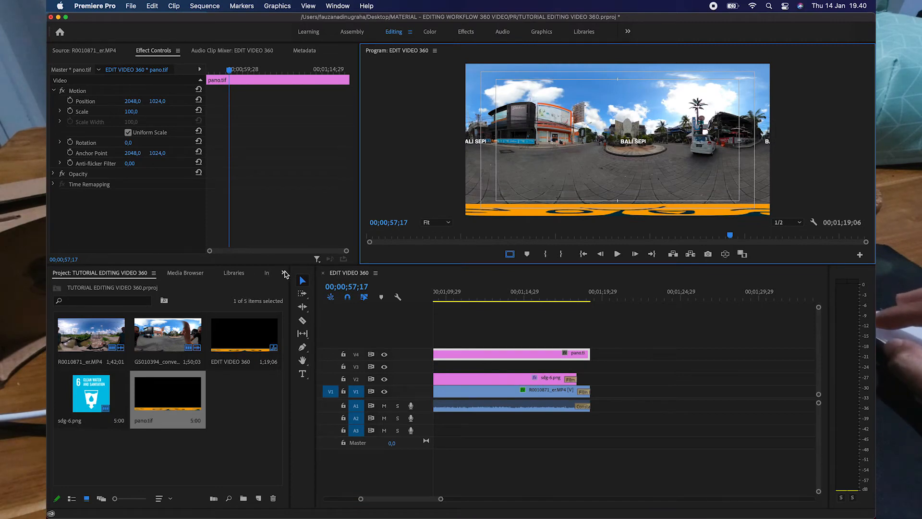
- Apply the Film Dissolve transition to the end and the start of the pano.tif clip on V4
click(285, 273)
click(312, 329)
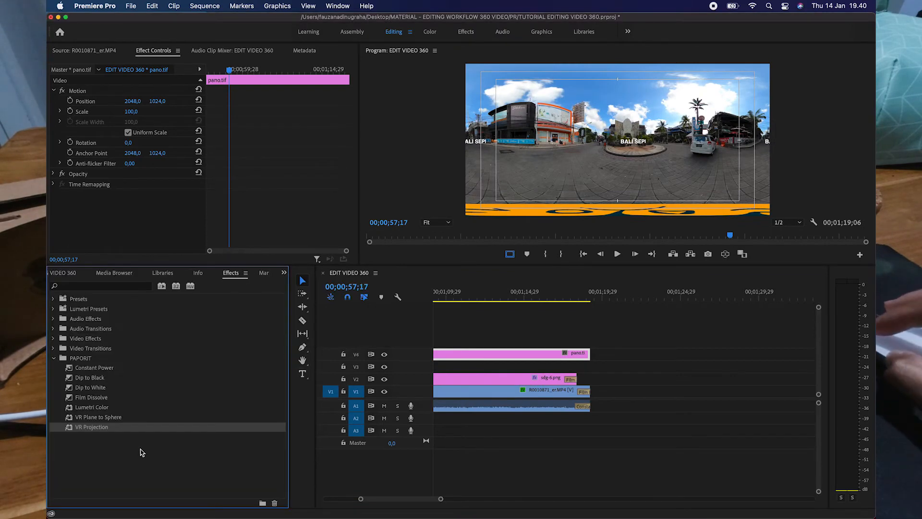
drag(101, 399, 588, 359)
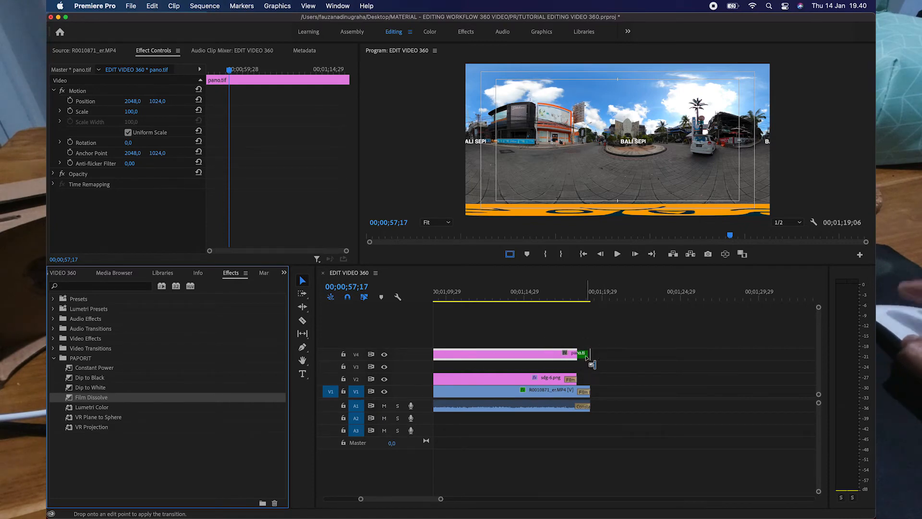
scroll(638, 370, up, 10)
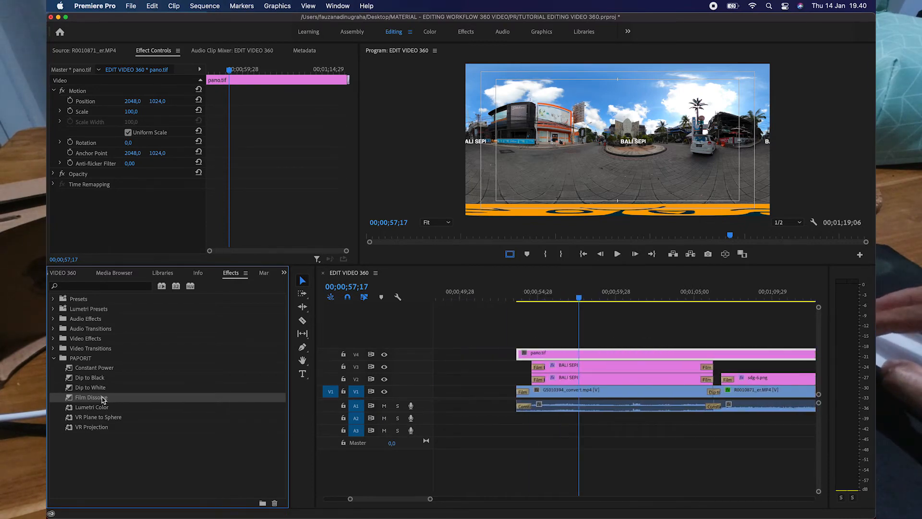
drag(102, 398, 523, 353)
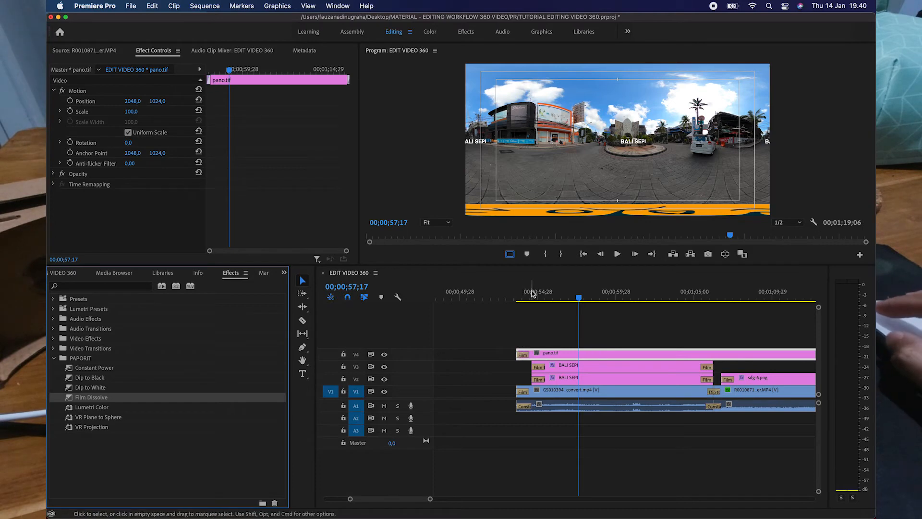
- Play the GS010394_convert.mp4 section and examine the logo patch and surroundings in the VR view on both clips
click(522, 298)
key(space)
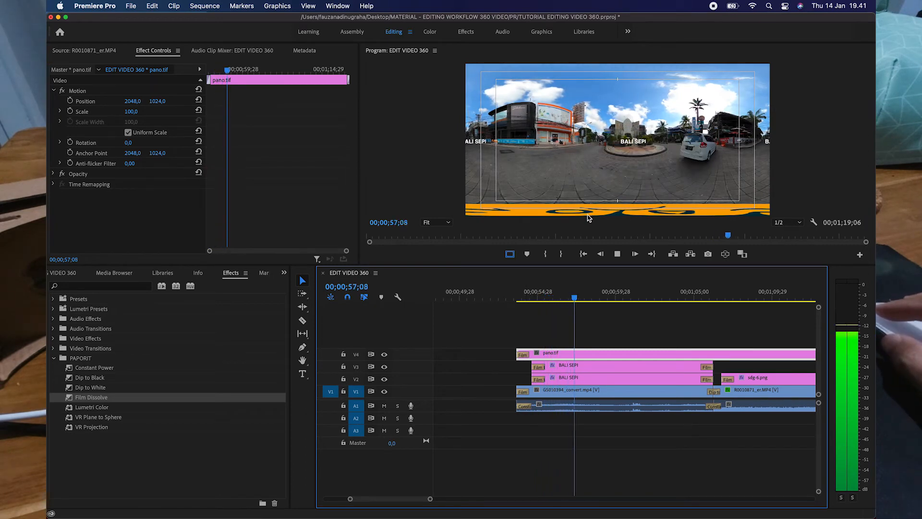
key(space)
click(725, 255)
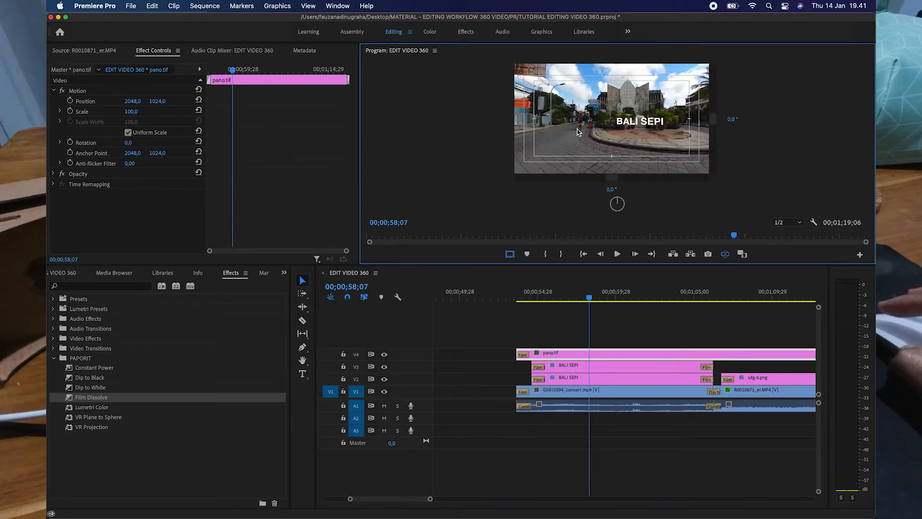
drag(639, 138, 622, 119)
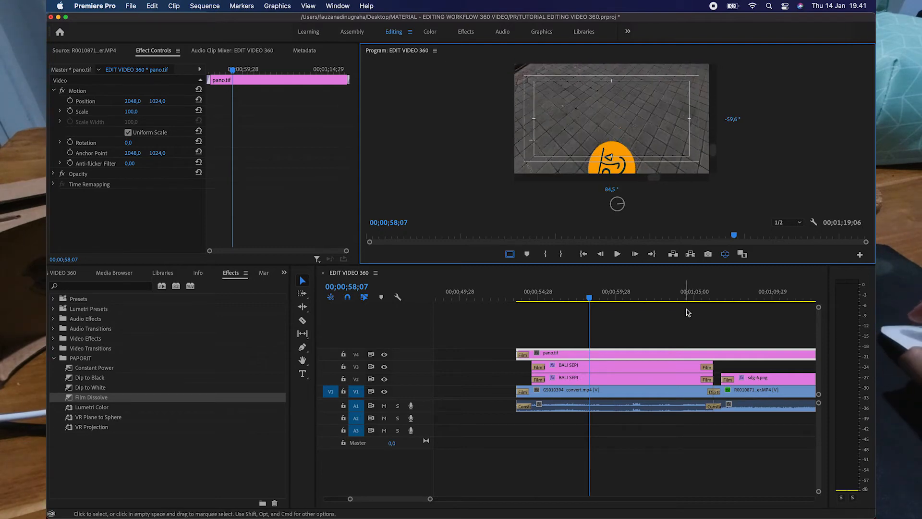
scroll(693, 312, right, 3)
click(704, 298)
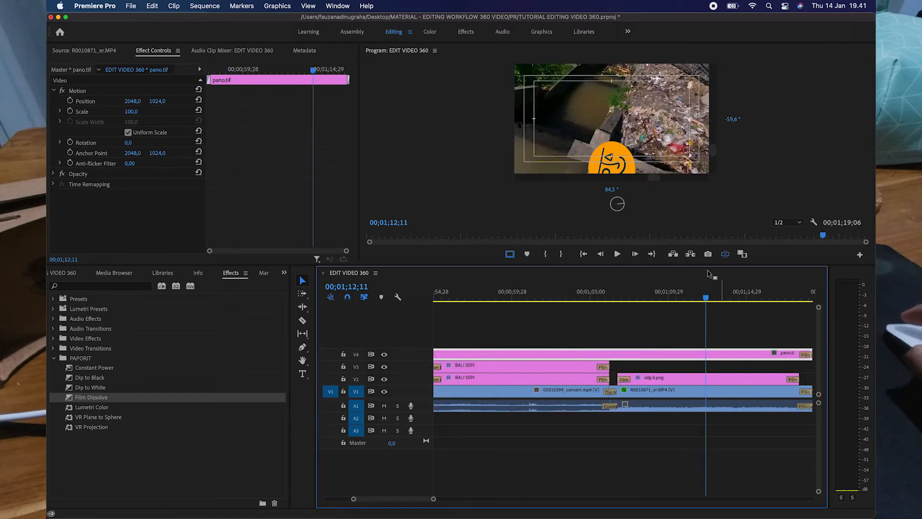
drag(623, 140, 614, 123)
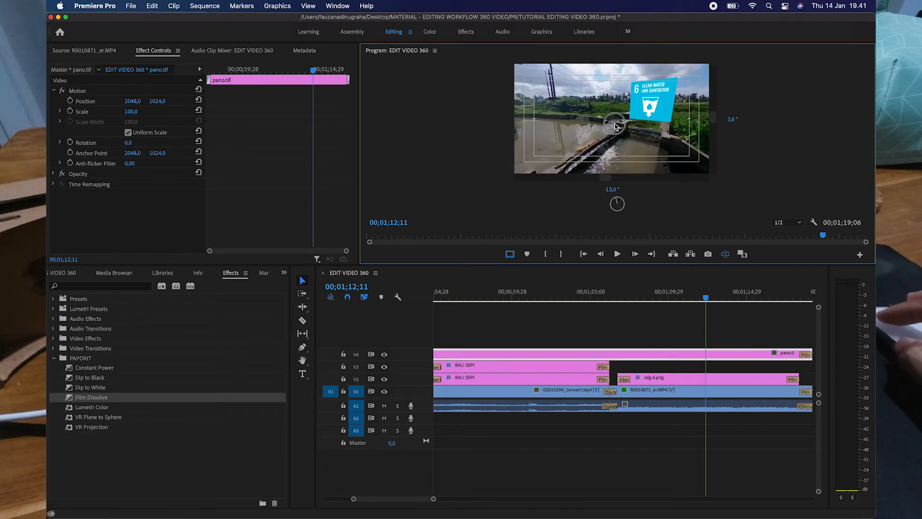
- Deselect the pano.tif clip, save the project and bring the whole edit into view in the timeline
click(680, 320)
key(super+s)
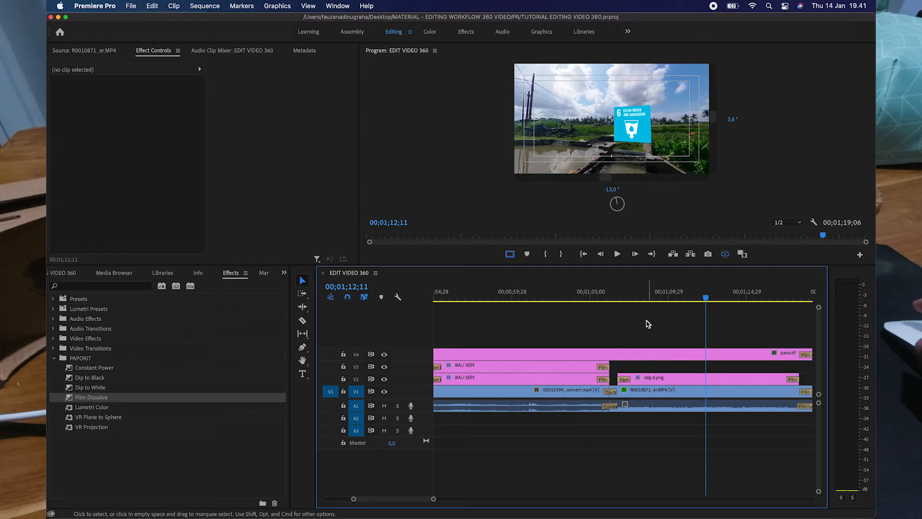
key(minus)
key(minus)
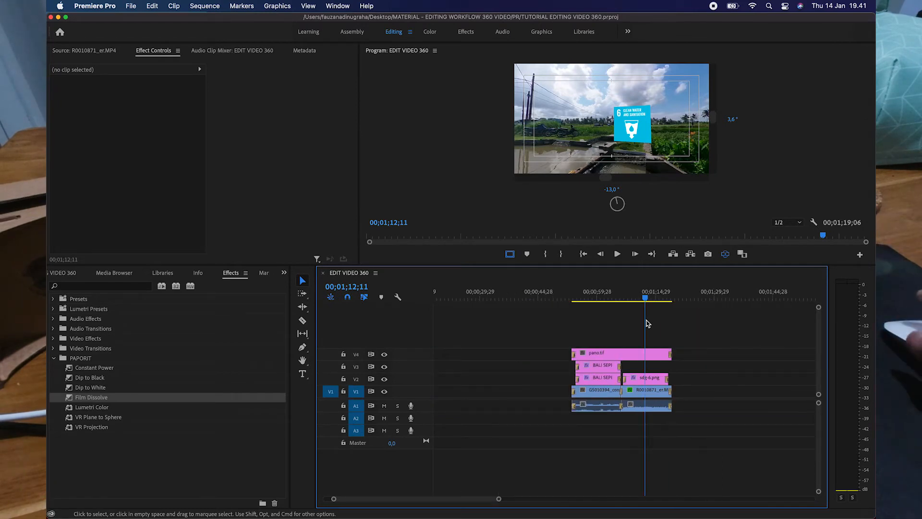
- Switch to Finder and import clip 360 - countdown 15s.mp4 from the clip countdown folder into the Premiere Pro project
click(62, 272)
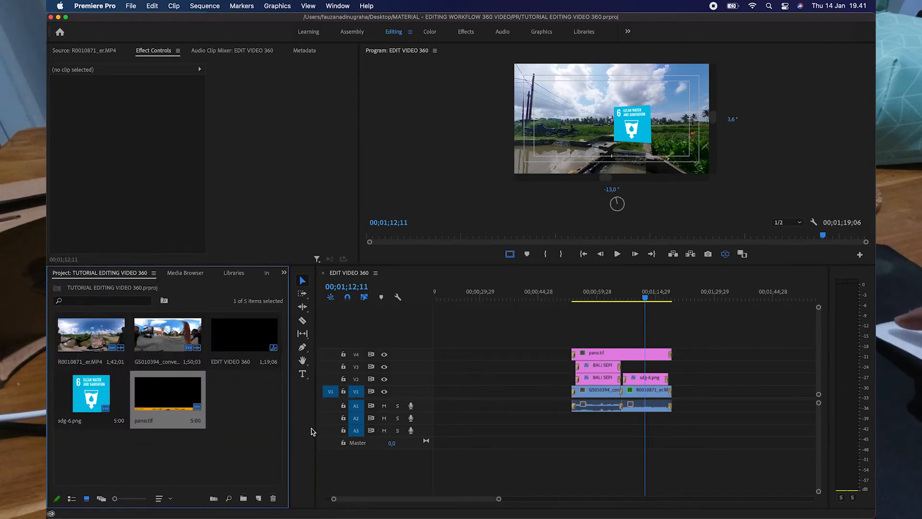
click(240, 418)
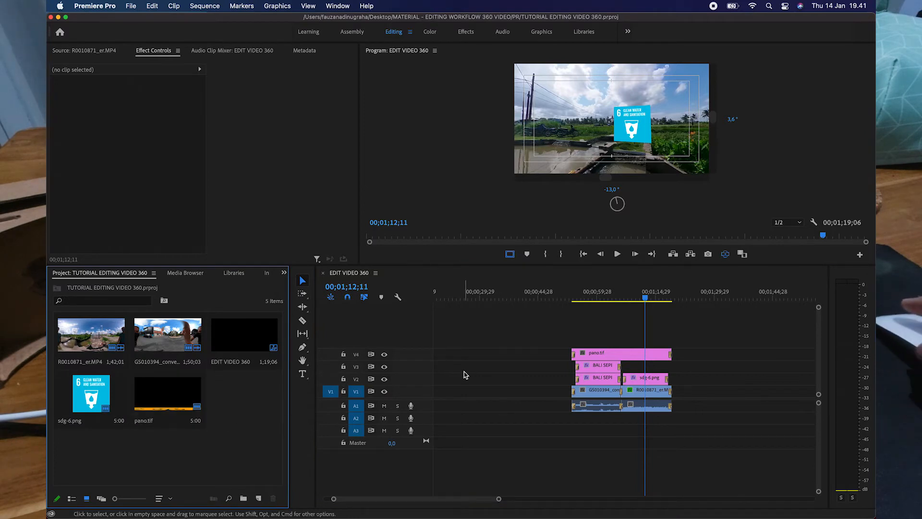
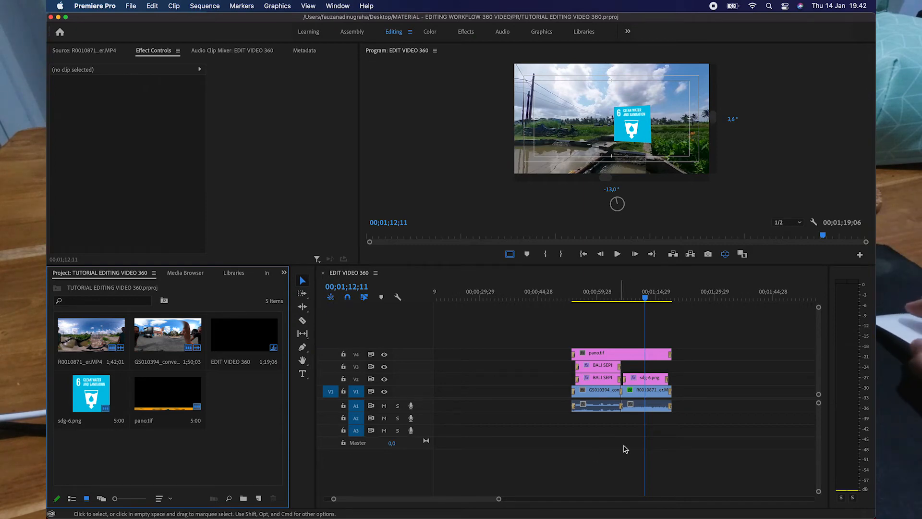
key(super+Tab)
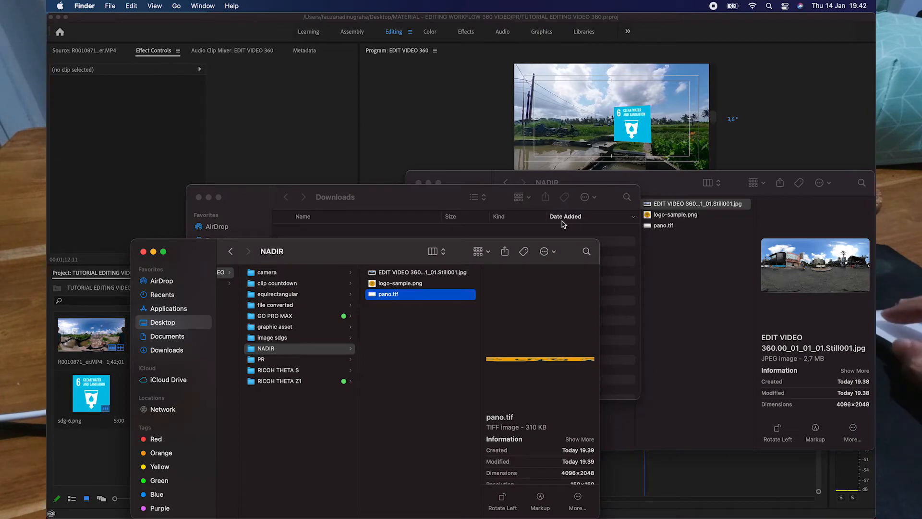
click(294, 285)
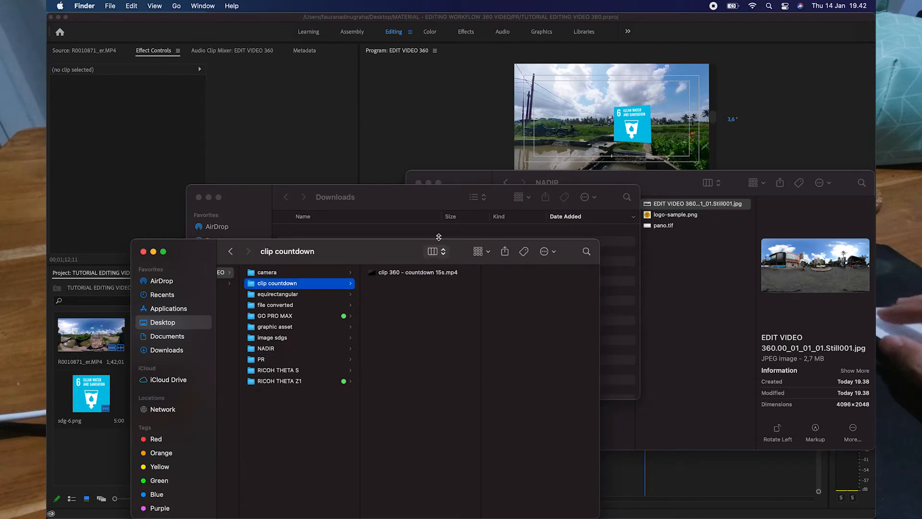
drag(366, 251, 494, 288)
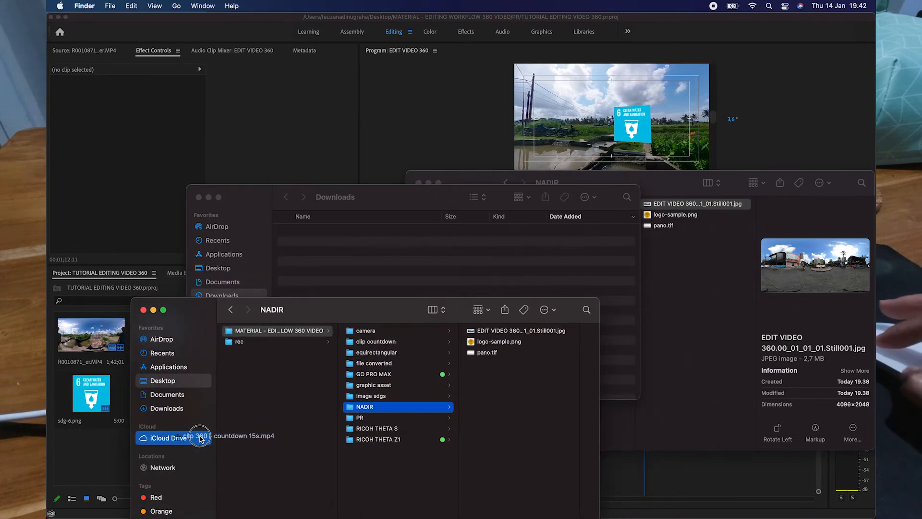
drag(200, 436, 87, 457)
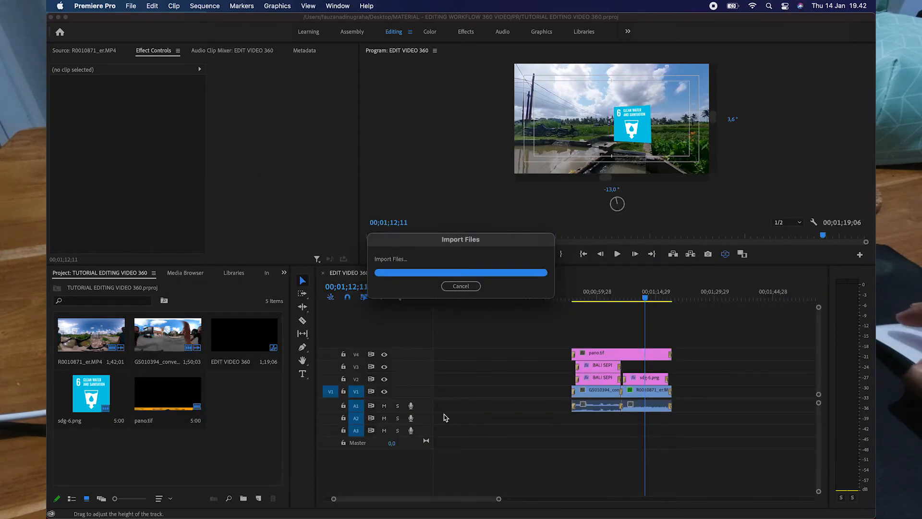
- Return to Finder and close its open NADIR and Downloads windows
key(super+Tab)
key(super+Tab)
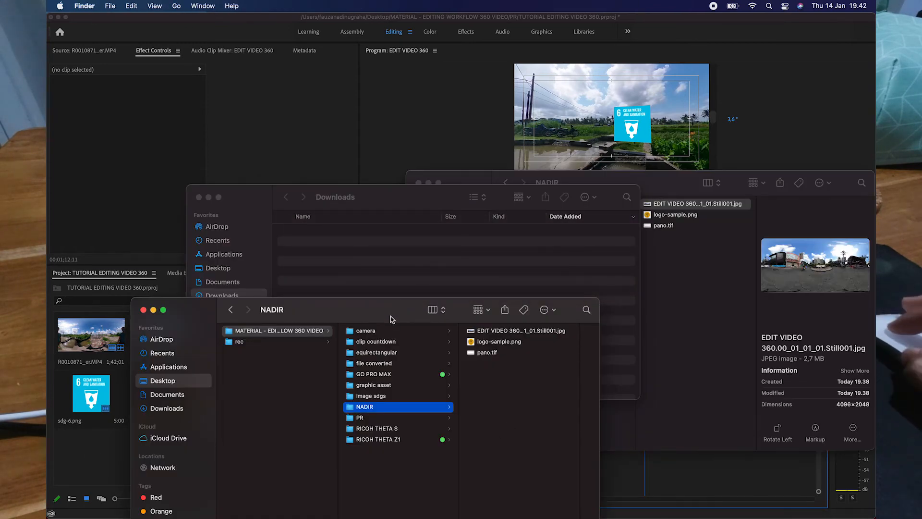
drag(390, 318, 456, 247)
key(super+w)
key(super+w)
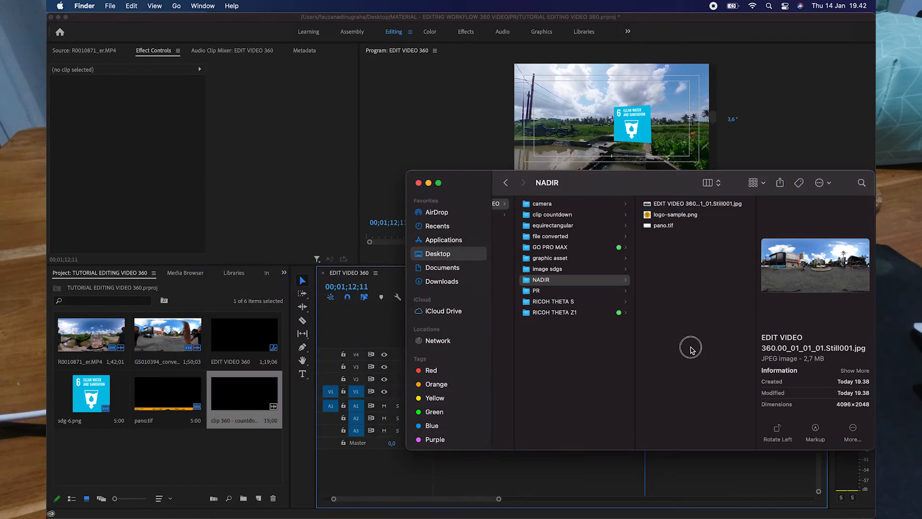
key(super+w)
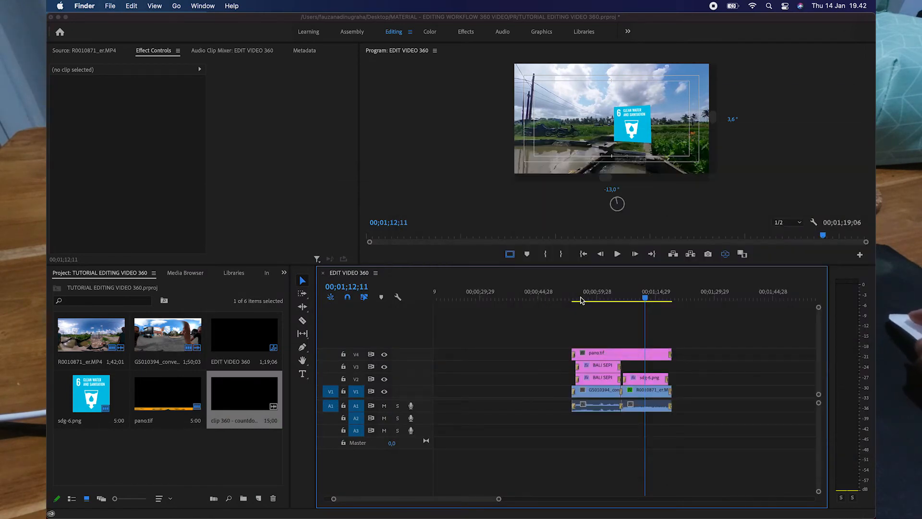
- Place clip 360 - countdown 15s.mp4 with its audio on V1 and A1 ahead of the GS010394_convert.mp4 clip
click(581, 302)
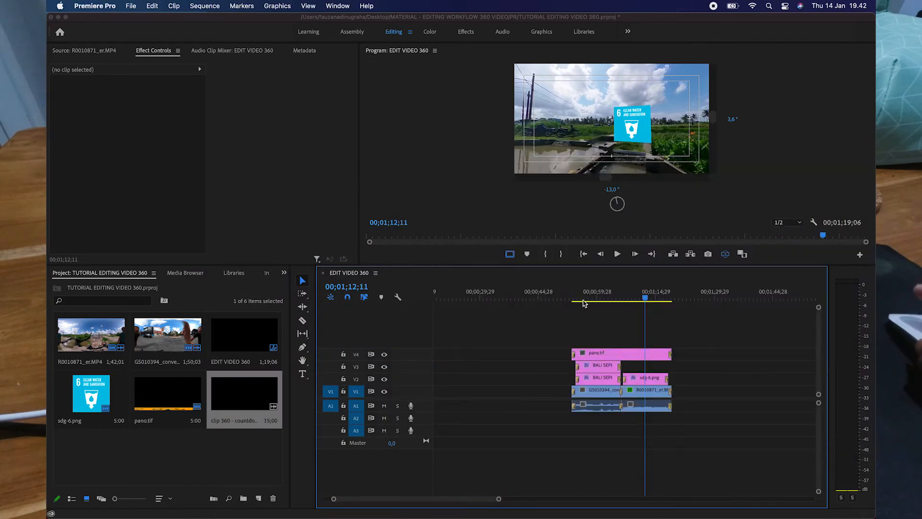
click(599, 369)
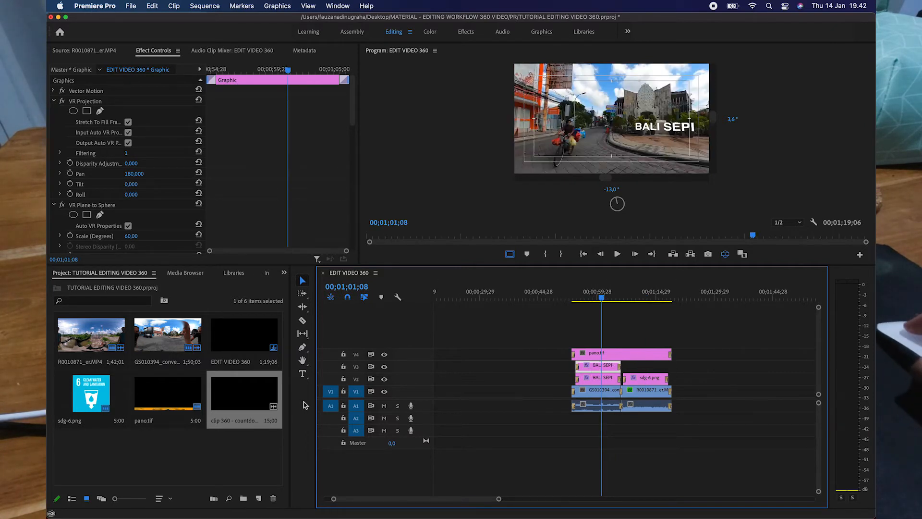
drag(259, 400, 545, 391)
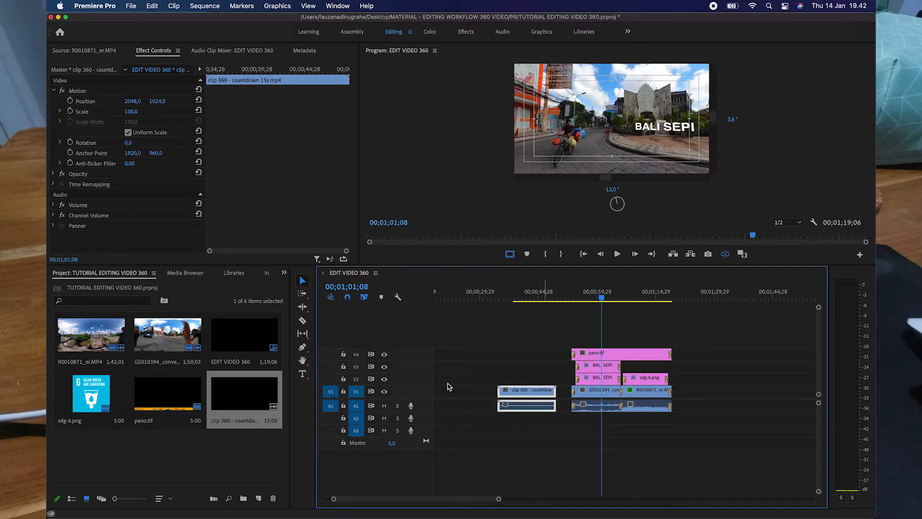
- Apply Film Dissolve to the end and start of the countdown clip and close the gap before GS010394_convert.mp4
click(284, 273)
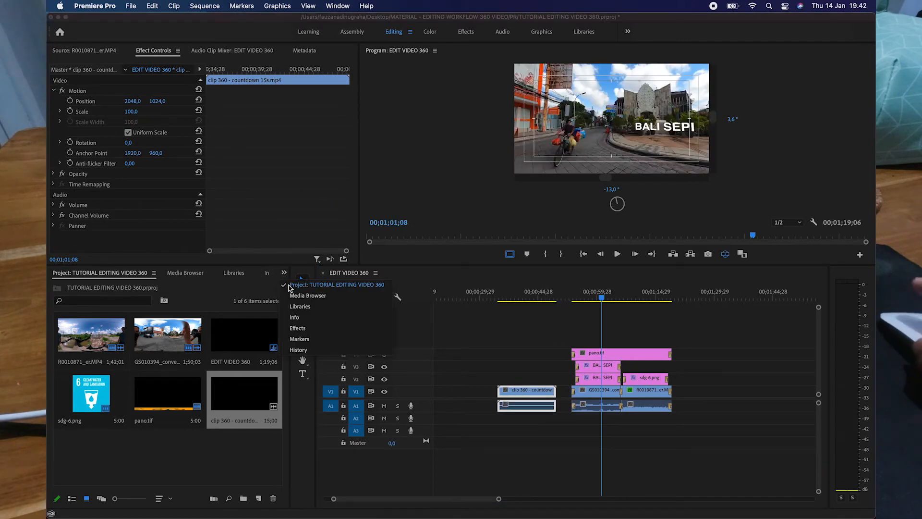
click(310, 330)
mouse_move(143, 404)
mouse_down()
mouse_move(411, 412)
mouse_move(557, 398)
mouse_up()
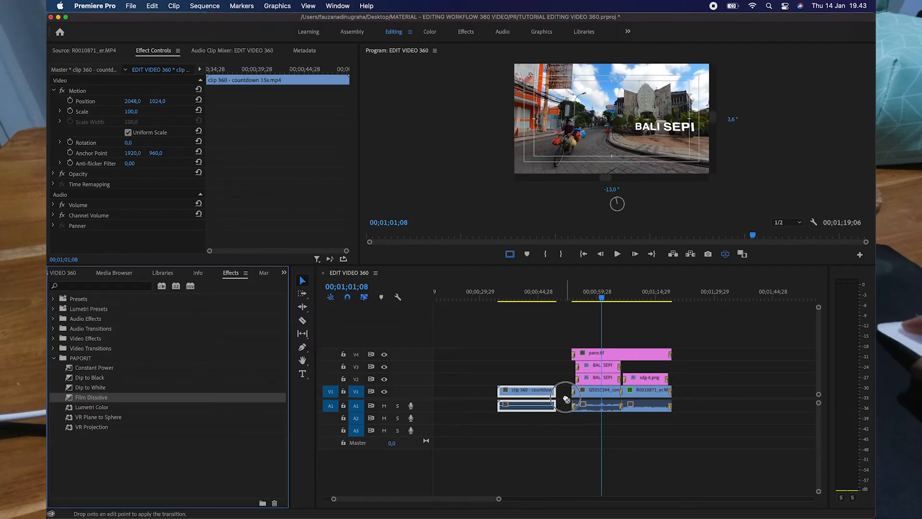
drag(106, 401, 501, 392)
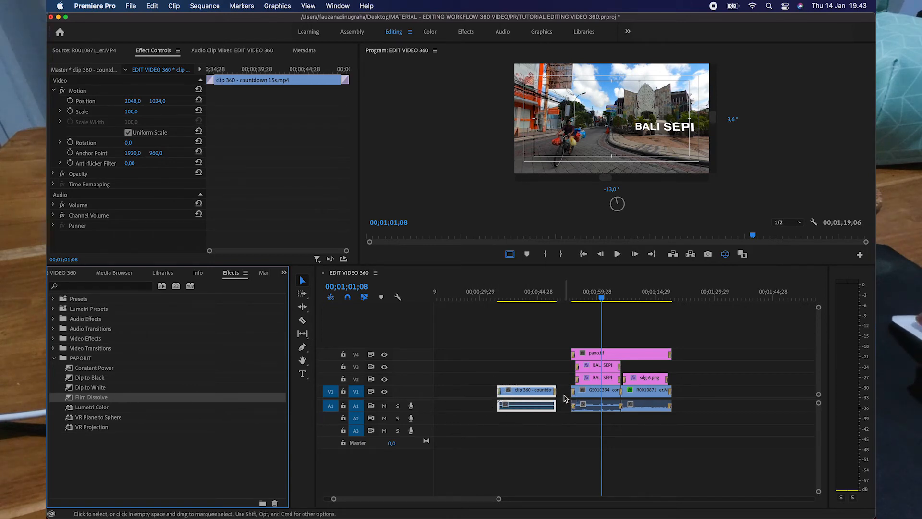
click(565, 398)
key(Delete)
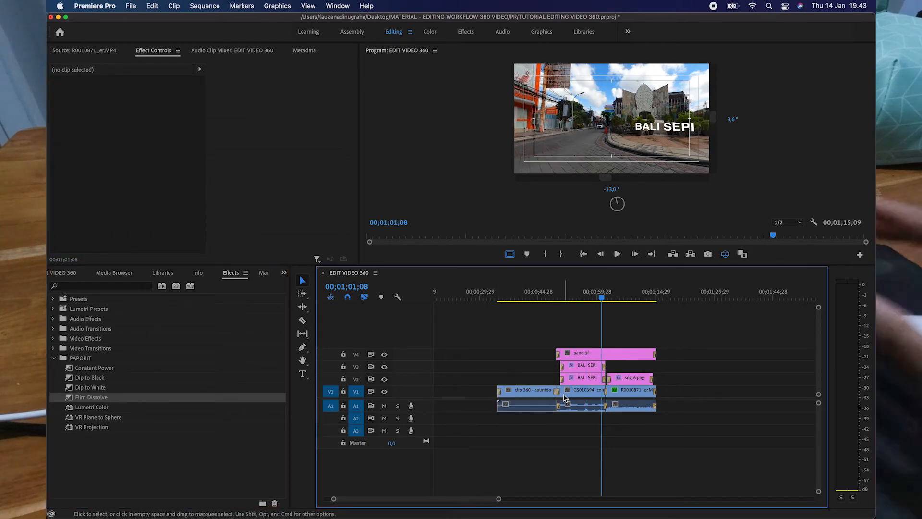
- Preview the countdown in the flat equirectangular view and fit the countdown clip to the sequence frame at scale 106,7
click(547, 298)
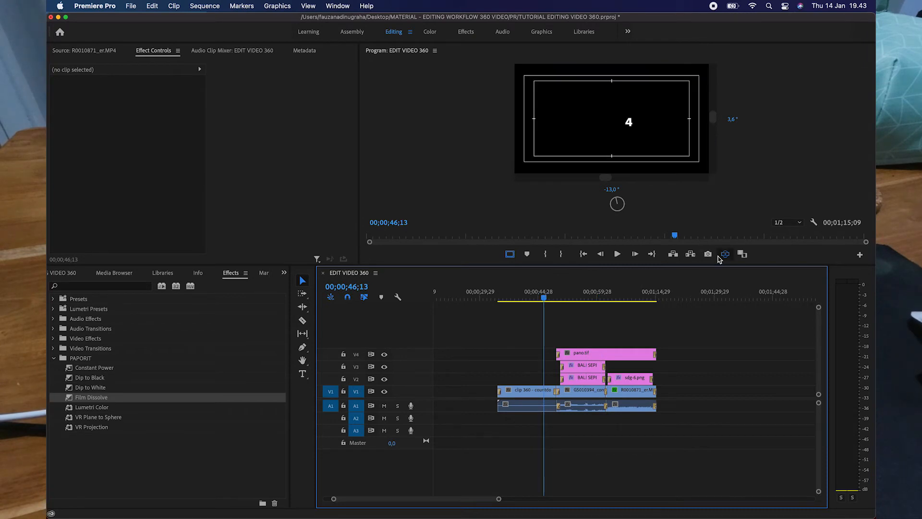
click(723, 256)
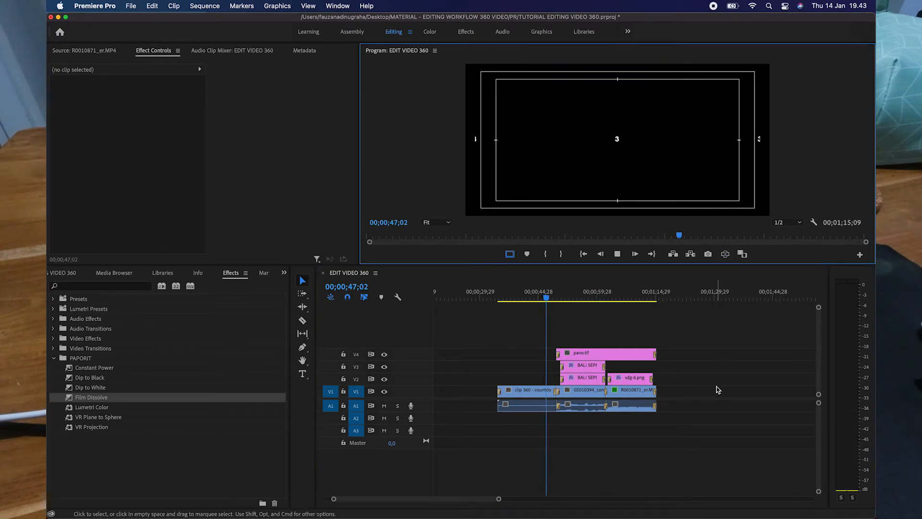
key(space)
click(538, 299)
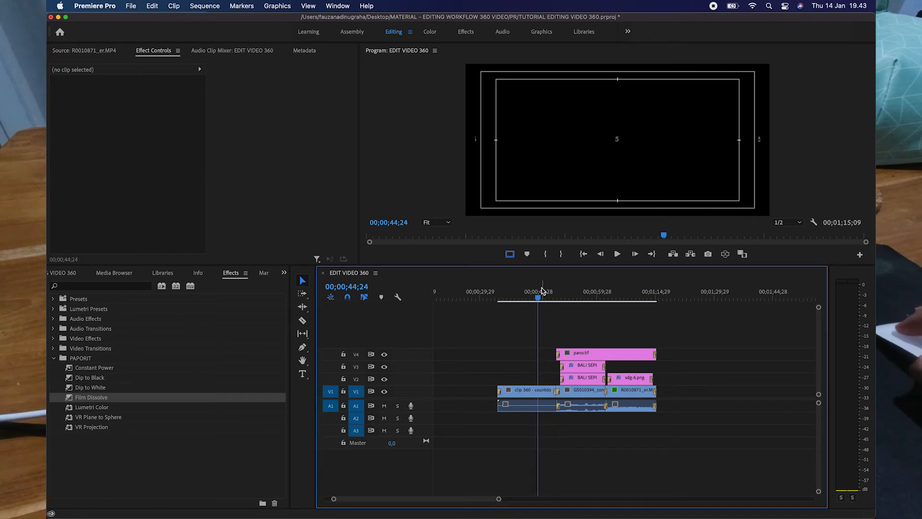
click(539, 295)
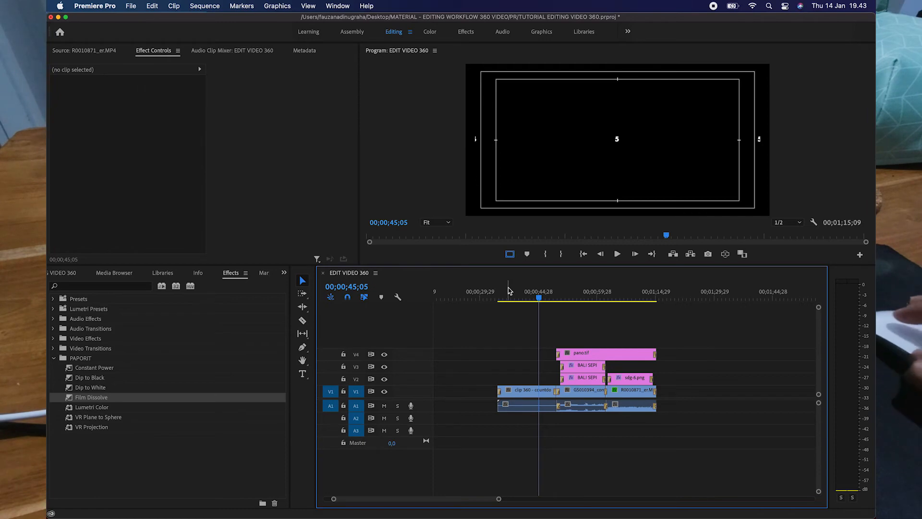
right_click(536, 395)
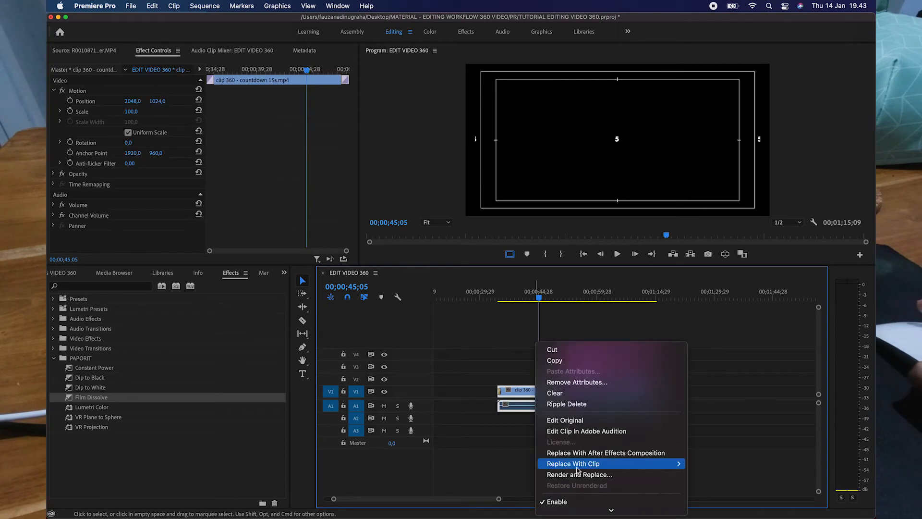
click(583, 382)
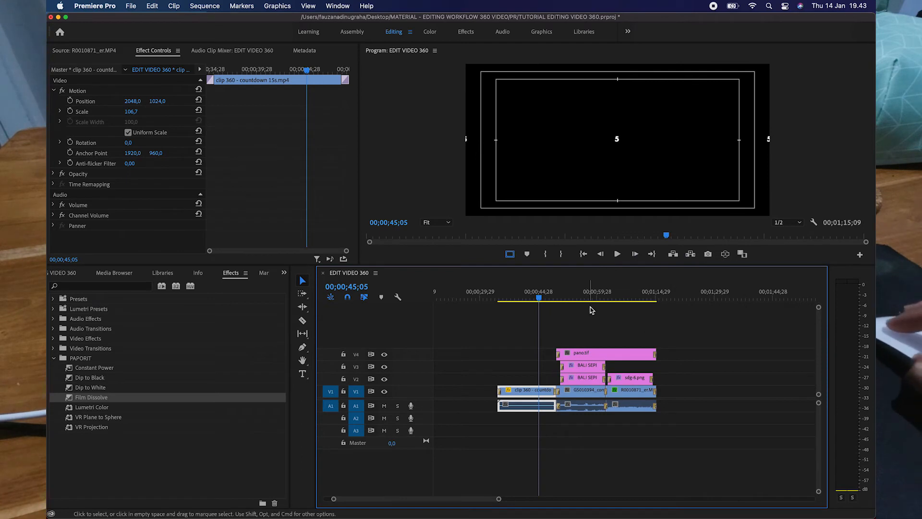
- Look around the countdown number in the VR view, then return to the flat equirectangular view
click(730, 256)
mouse_move(591, 119)
mouse_down()
mouse_move(674, 124)
mouse_move(627, 115)
mouse_move(590, 120)
mouse_up()
drag(576, 120, 657, 121)
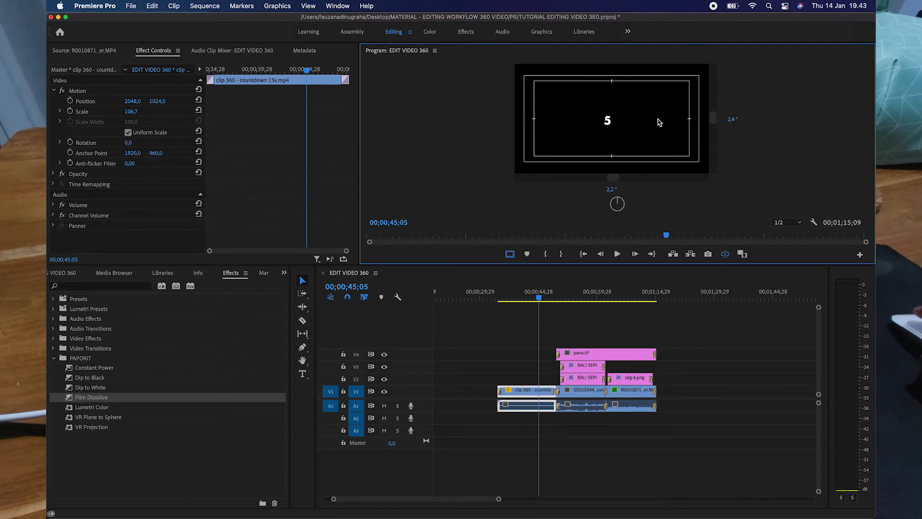
click(725, 254)
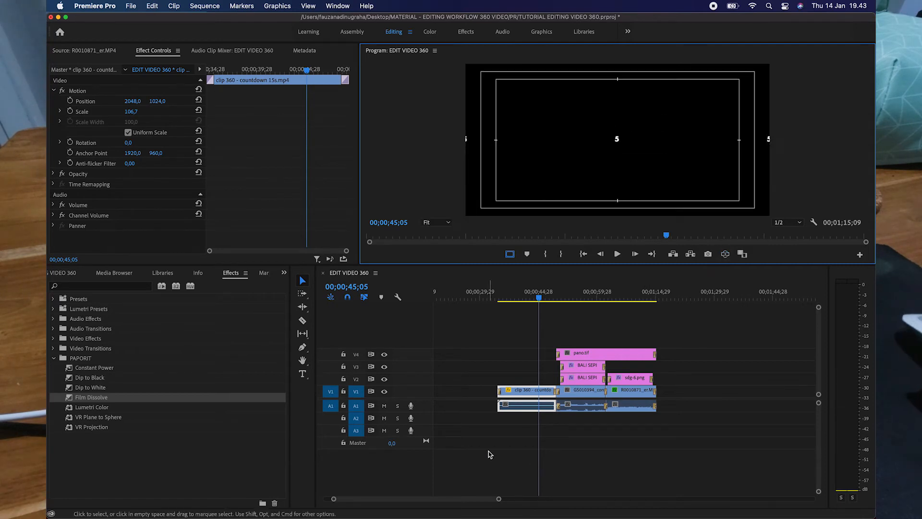
- Play the edit from the end of the countdown through the last clip and close the empty gap at the timeline's start
click(553, 298)
key(space)
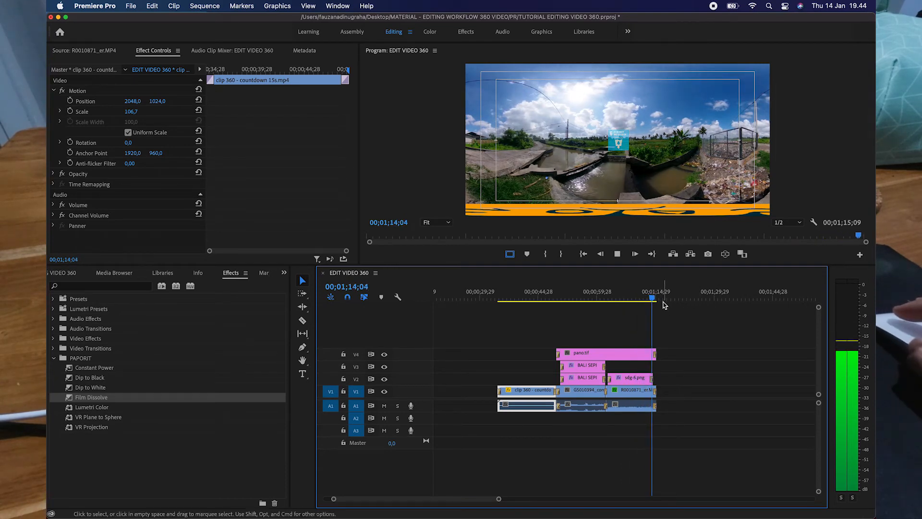
key(space)
key(space)
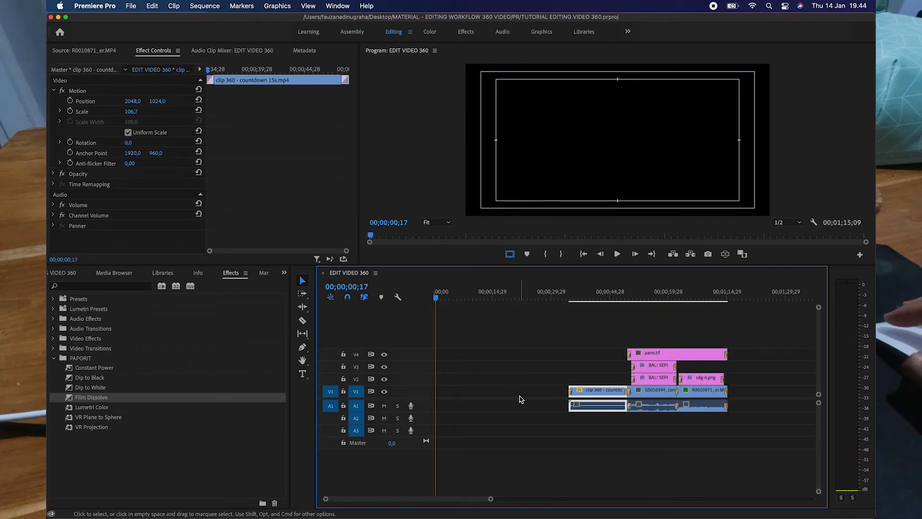
click(521, 388)
key(Delete)
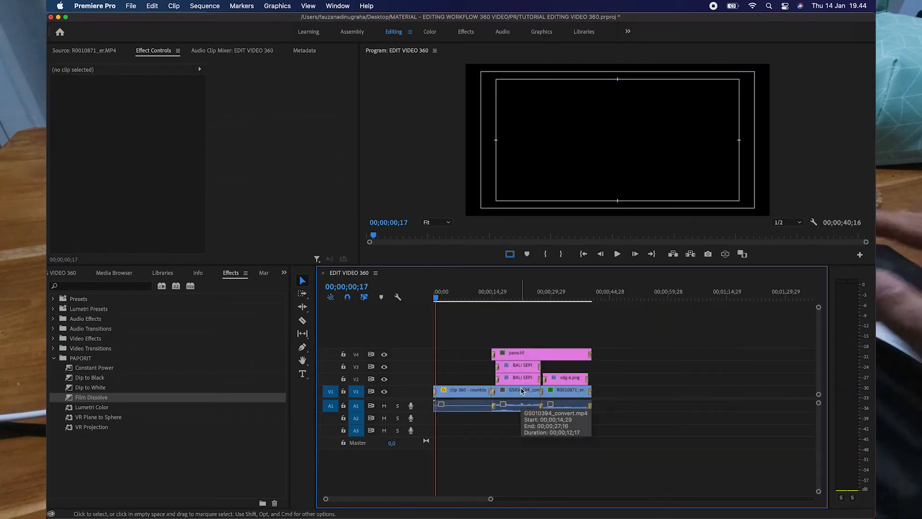
- Mark the export range from the timeline's start to the end of the last clip and save the project
key(super+s)
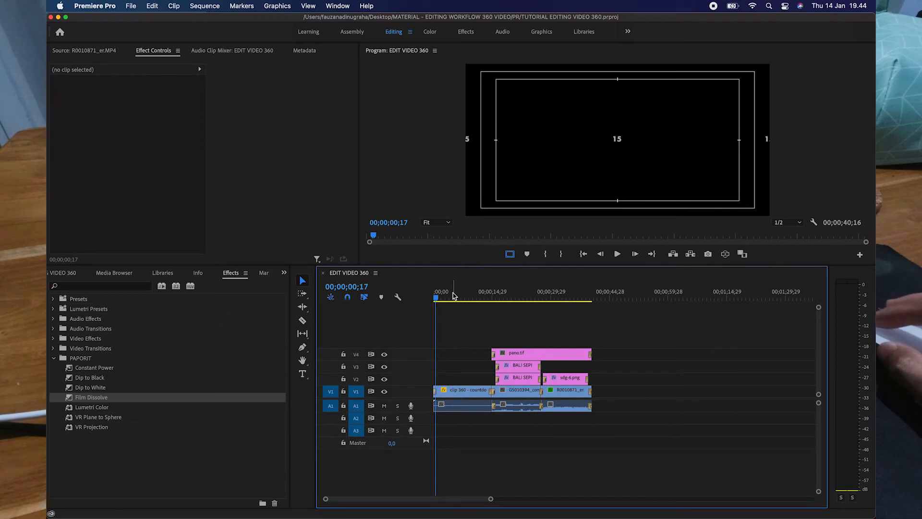
click(452, 296)
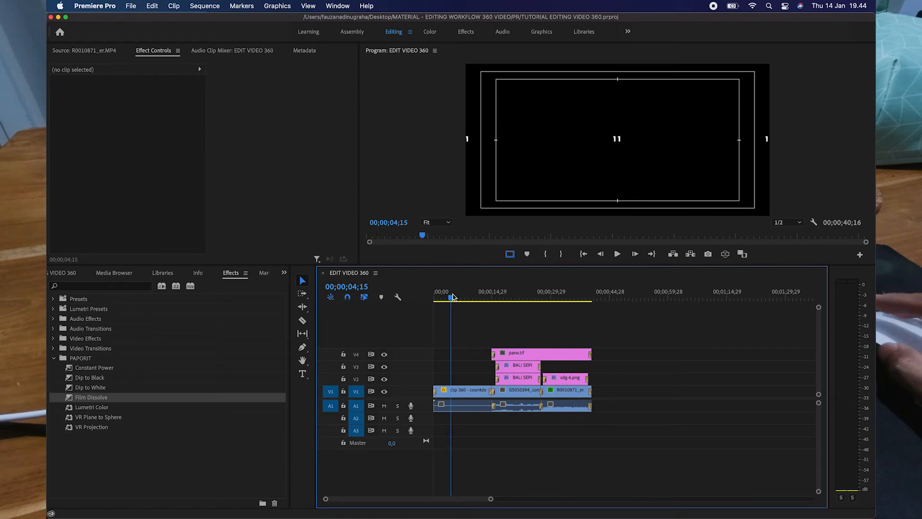
key(x)
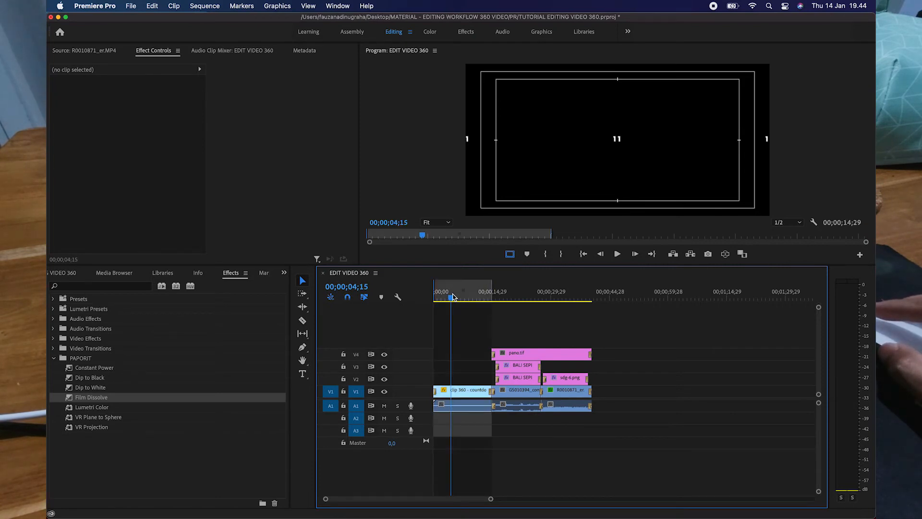
mouse_move(491, 288)
mouse_down()
mouse_move(606, 306)
mouse_move(594, 304)
mouse_up()
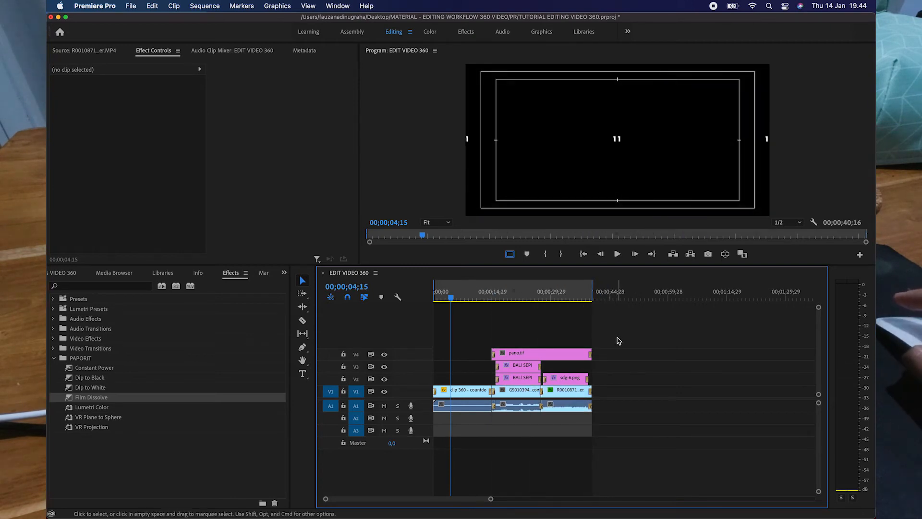
key(super+s)
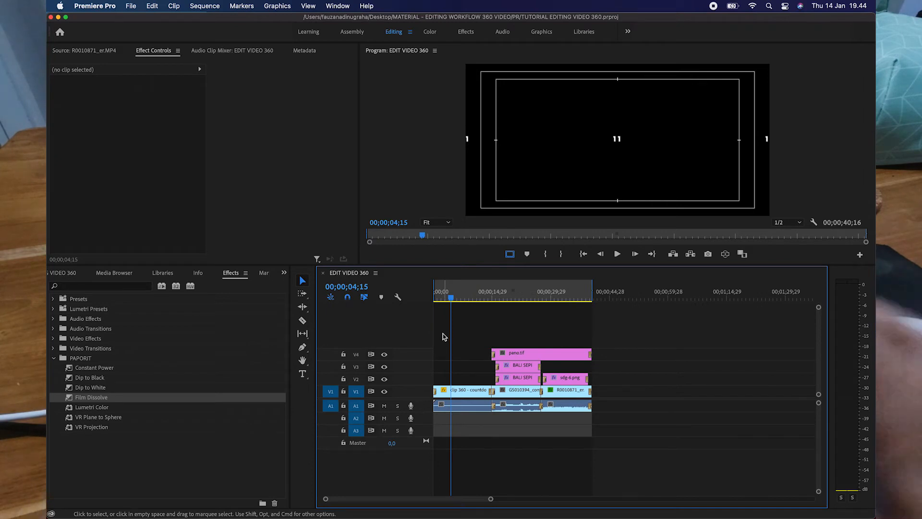
- Open the export settings for the sequence and name the output file "export EDIT VIDEO 360"
key(super+m)
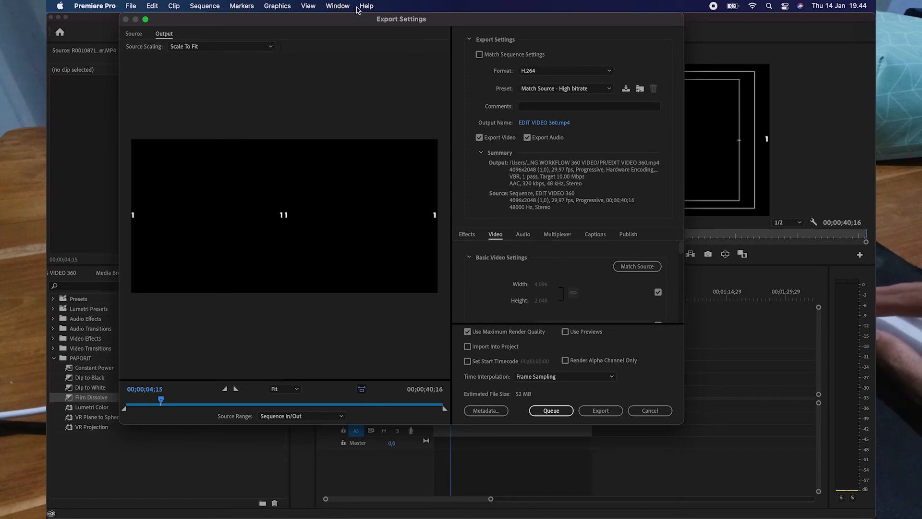
drag(406, 23, 443, 37)
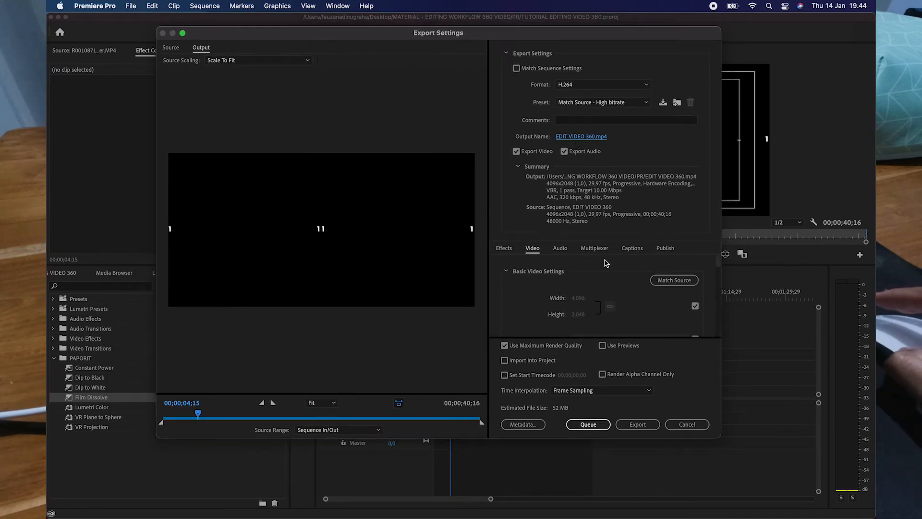
click(230, 83)
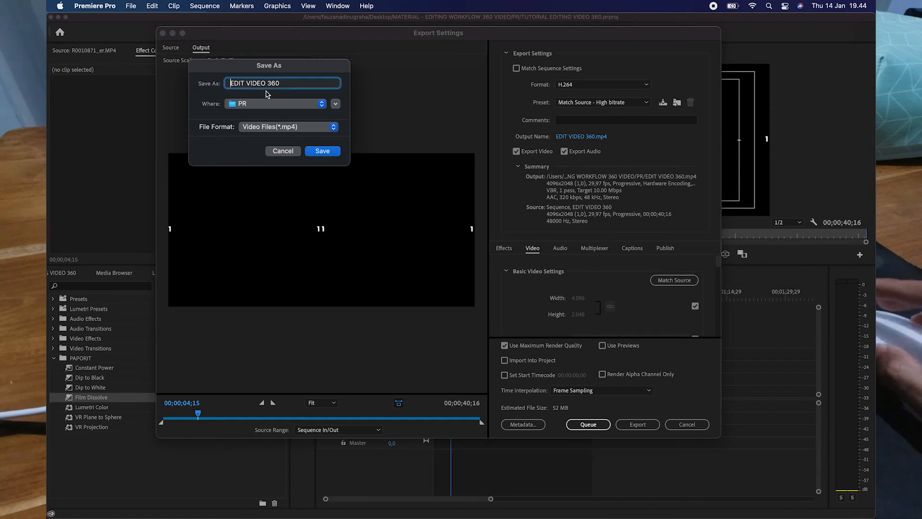
text(export)
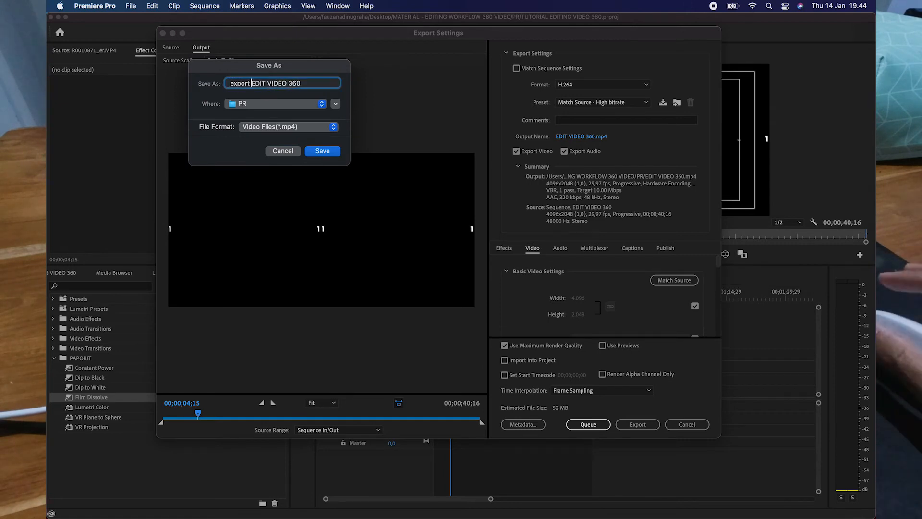
- Create a folder named "export" inside MATERIAL - EDITING WORKFLOW 360 VIDEO and set it as the output location
click(302, 106)
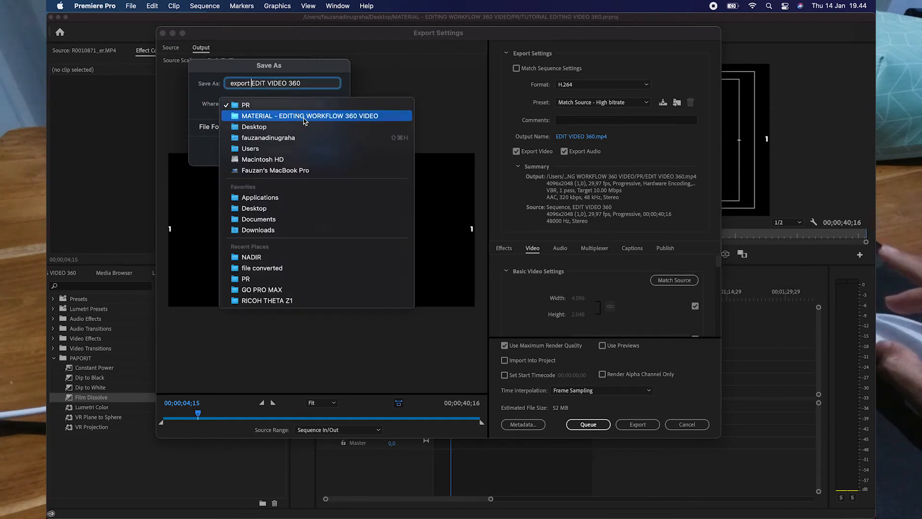
click(299, 116)
click(336, 104)
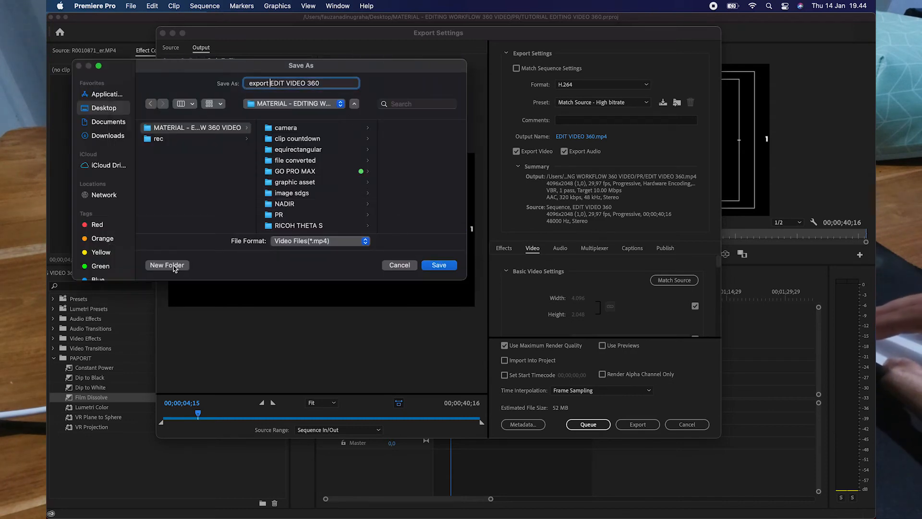
click(167, 265)
text(export)
key(Return)
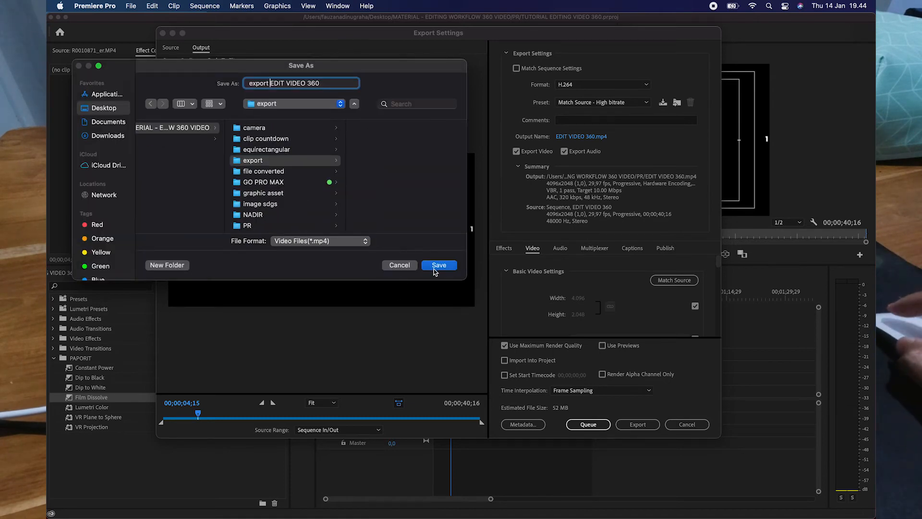
click(438, 265)
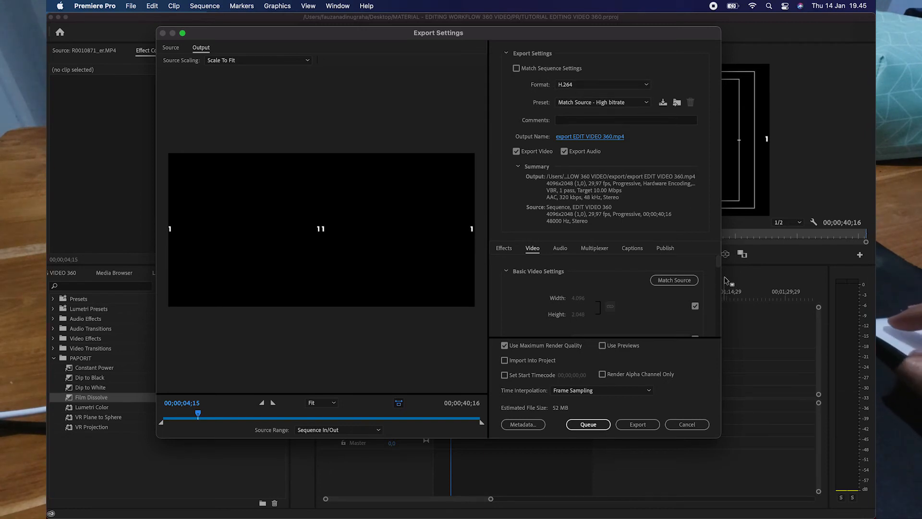
- Enable Render at Maximum Depth for the video export and check the encoding performance and bitrate encoding options
scroll(718, 262, down, 2)
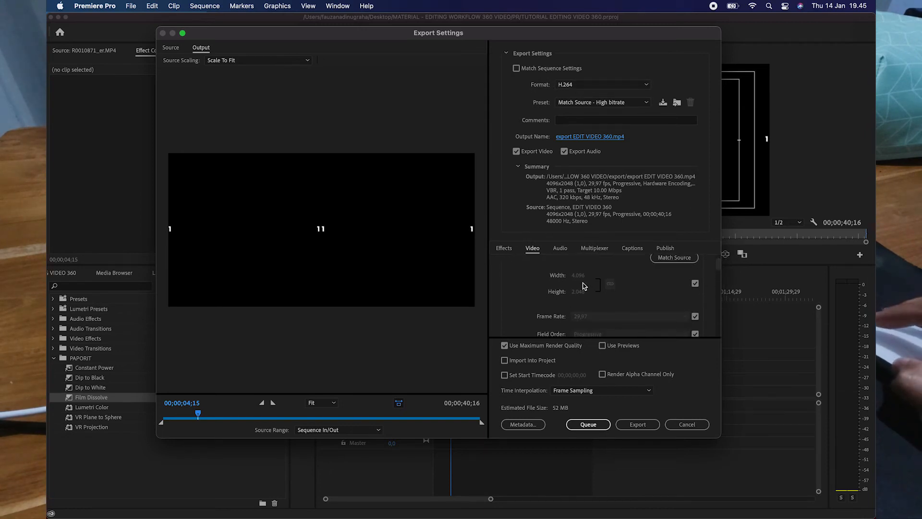
scroll(718, 267, down, 5)
click(574, 309)
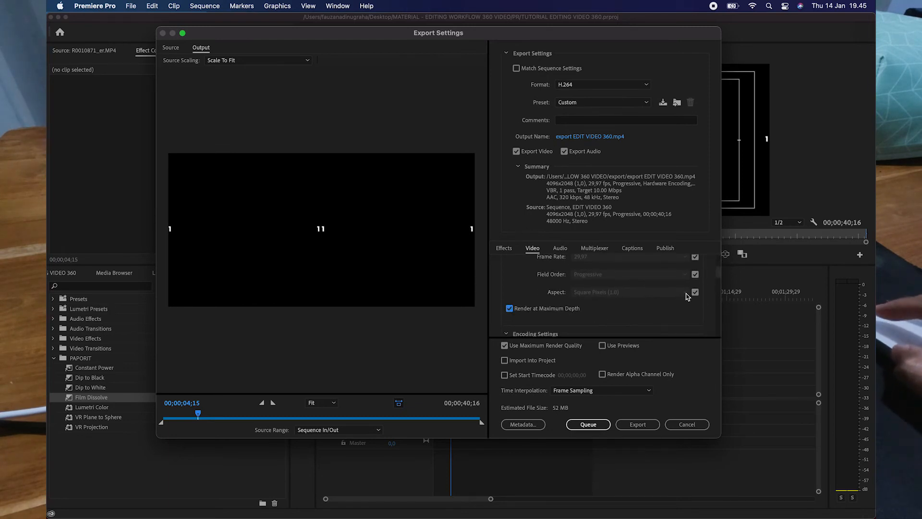
drag(719, 276, 717, 287)
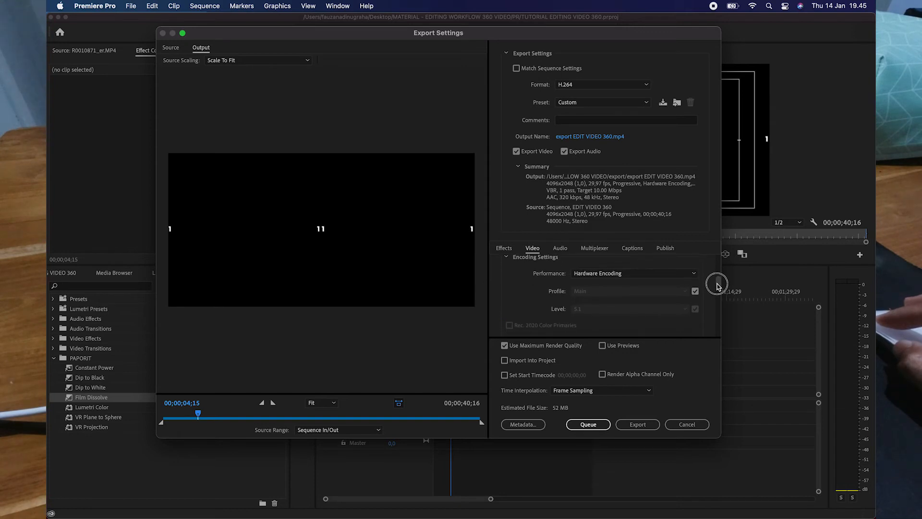
click(643, 274)
click(643, 275)
drag(718, 283, 714, 318)
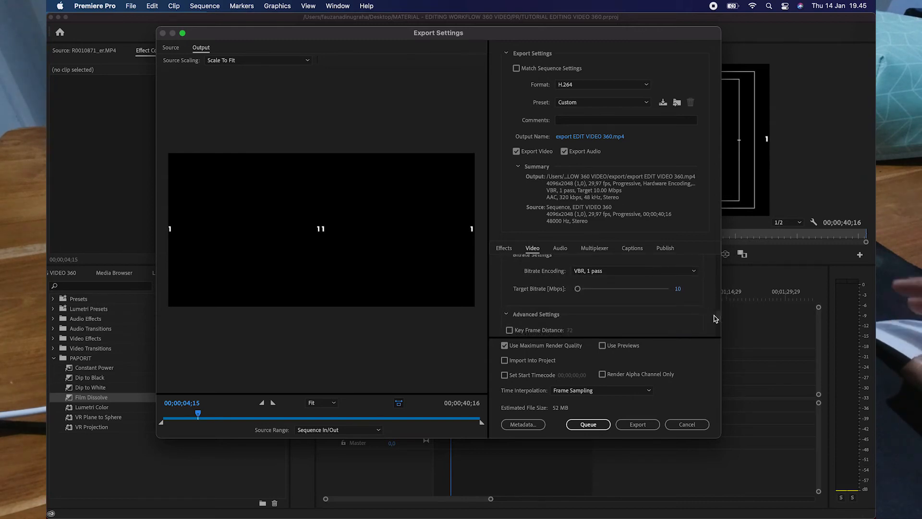
click(693, 272)
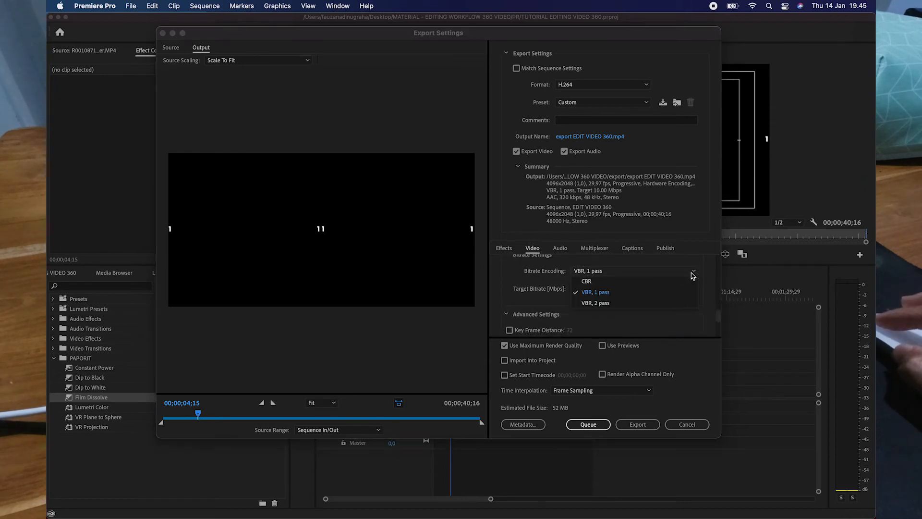
click(709, 282)
- Flag the output as VR video with the Monoscopic frame layout and export the sequence
drag(719, 315, 718, 322)
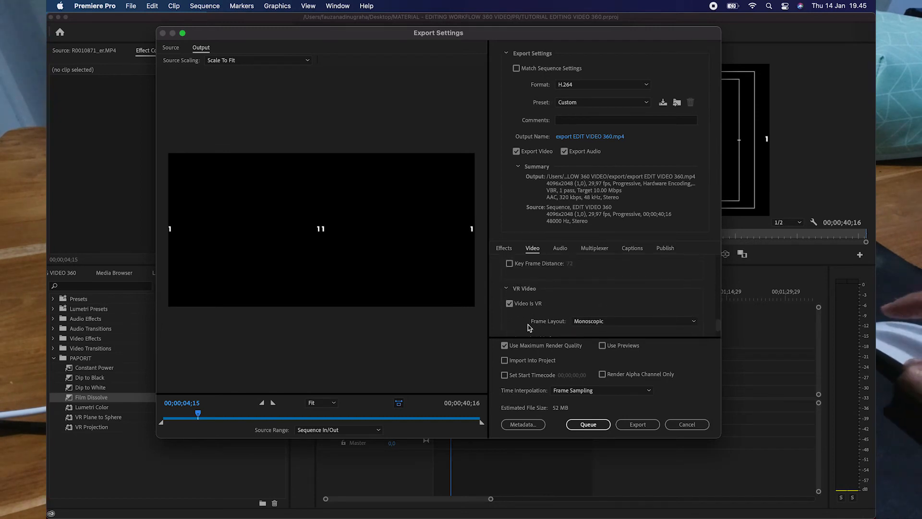
click(510, 304)
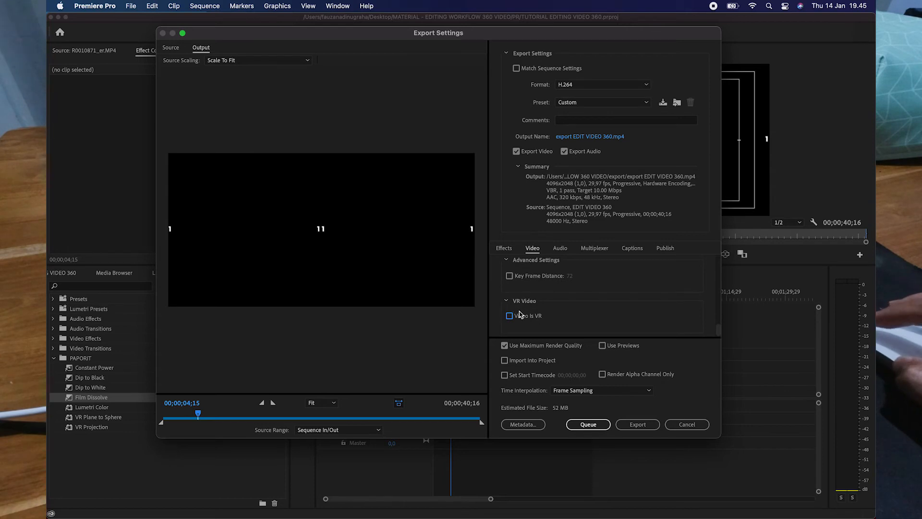
click(510, 316)
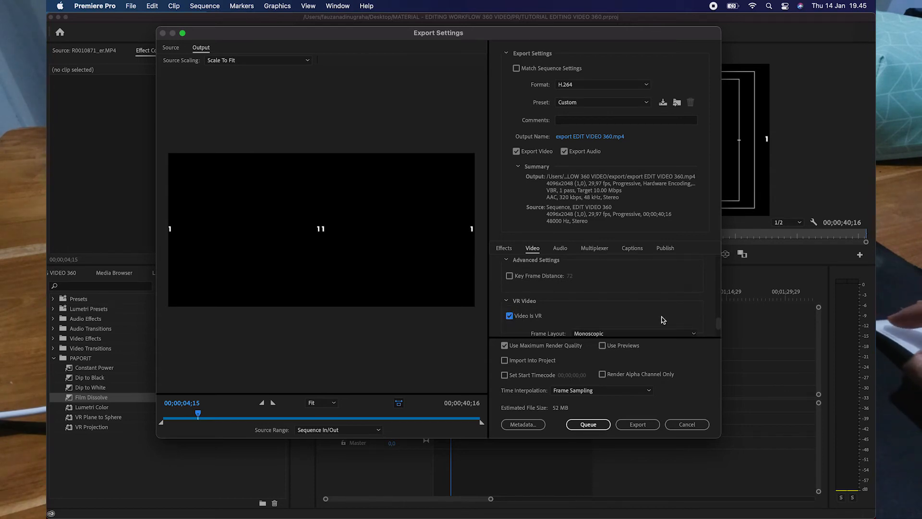
scroll(717, 324, down, 3)
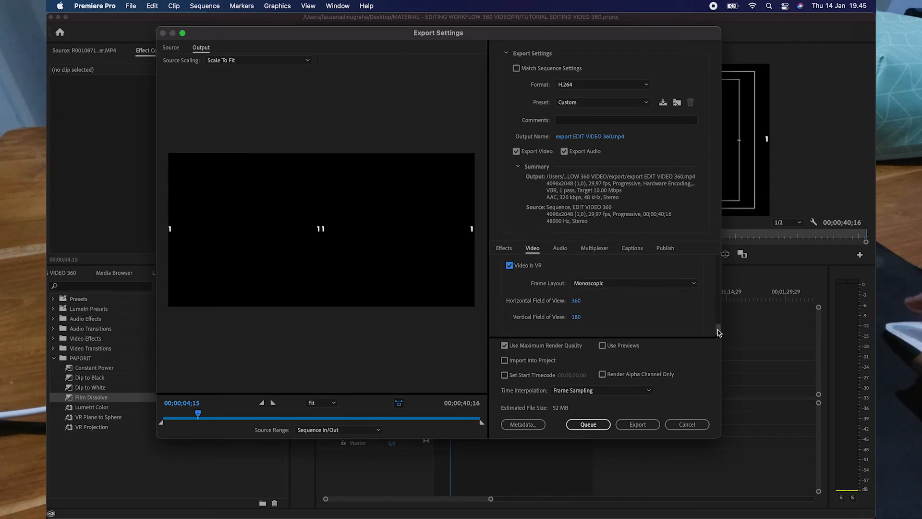
click(689, 283)
click(692, 281)
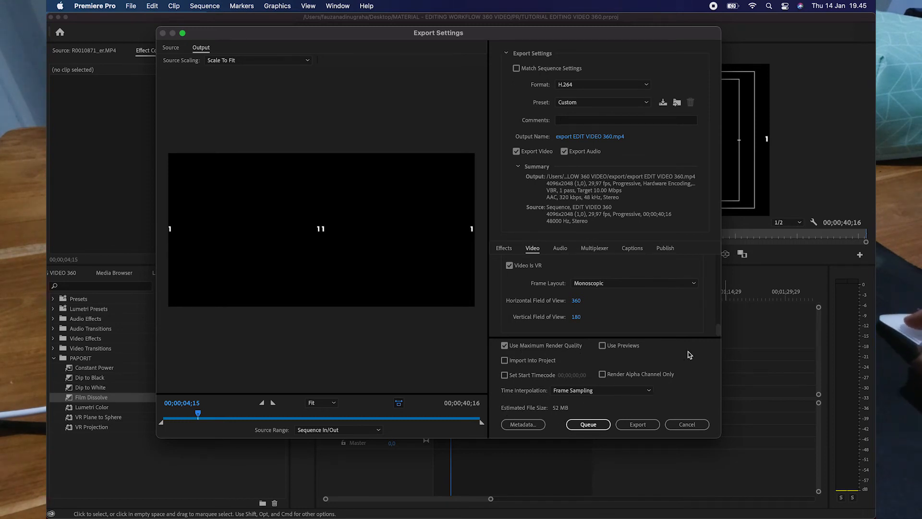
mouse_move(720, 333)
mouse_down()
mouse_move(718, 323)
mouse_move(719, 334)
mouse_up()
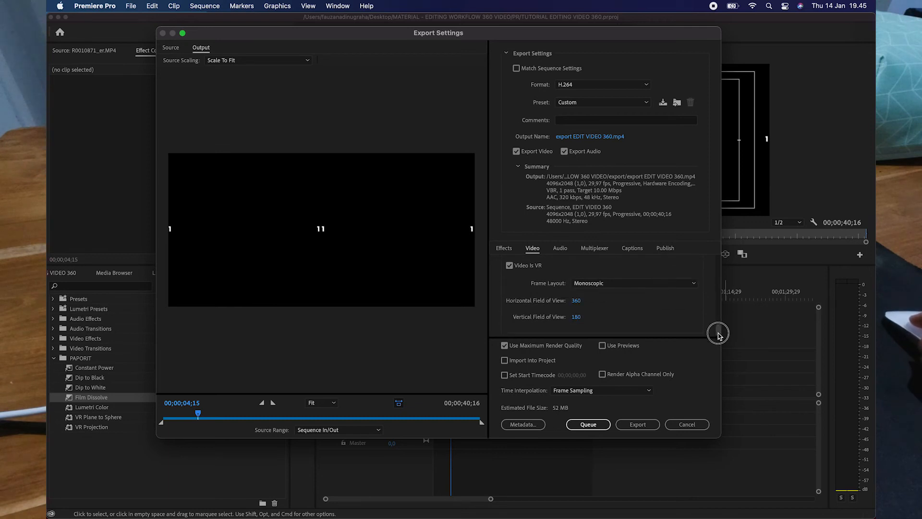
click(640, 426)
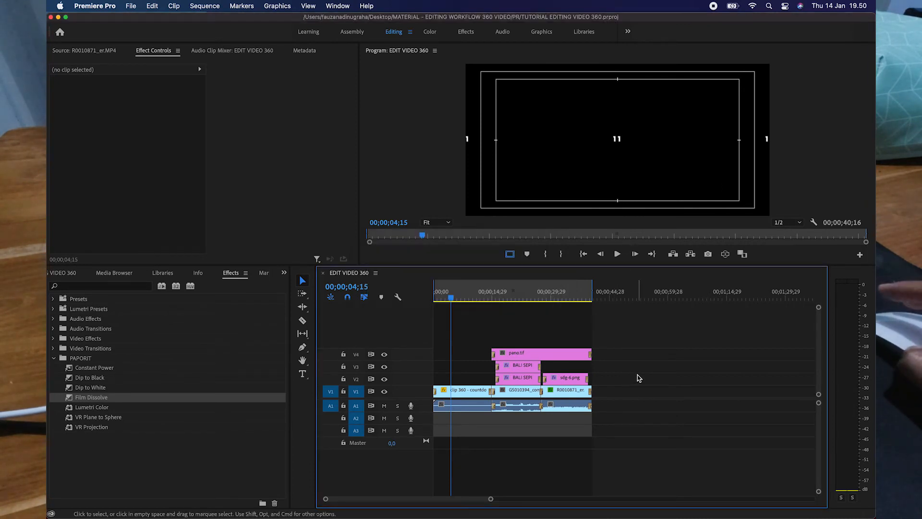
- Switch to Finder and open the export folder inside MATERIAL - EDITING WORKFLOW 360 VIDEO
key(super+Tab)
key(super+Tab)
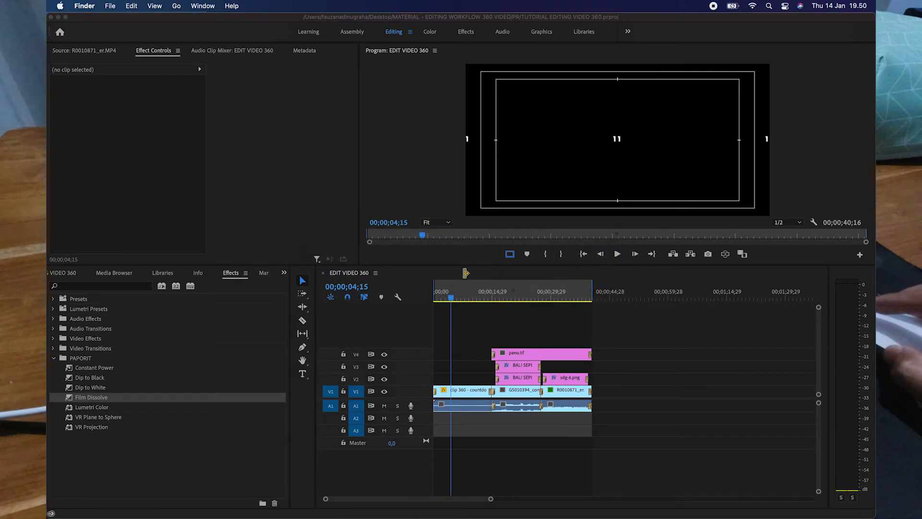
key(ctrl+Up)
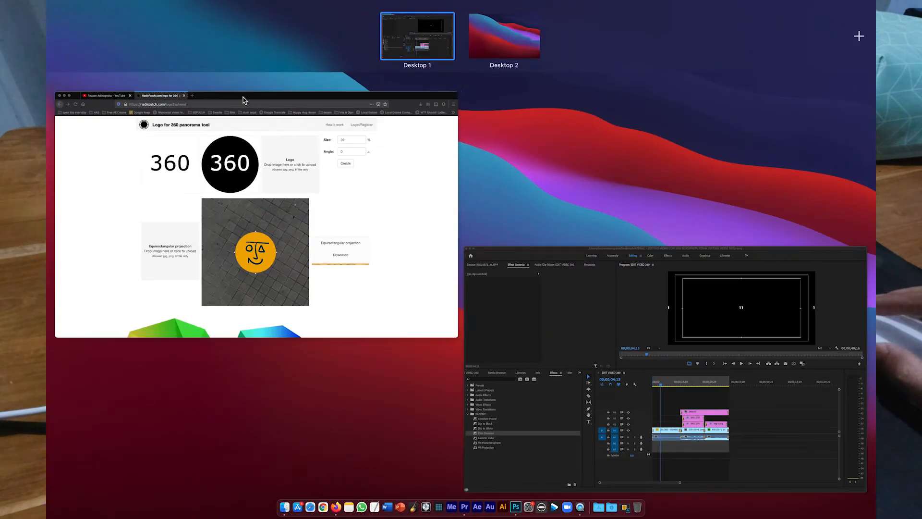
click(831, 148)
key(F11)
double_click(855, 29)
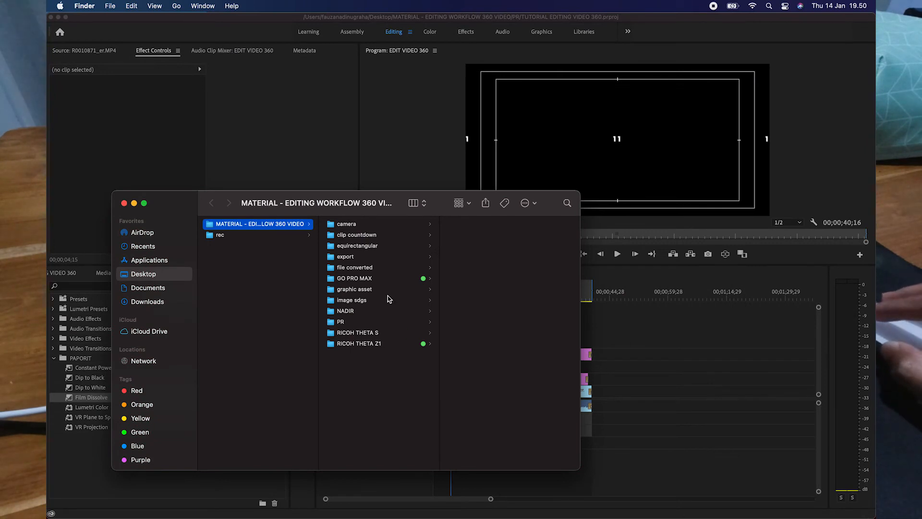
click(355, 258)
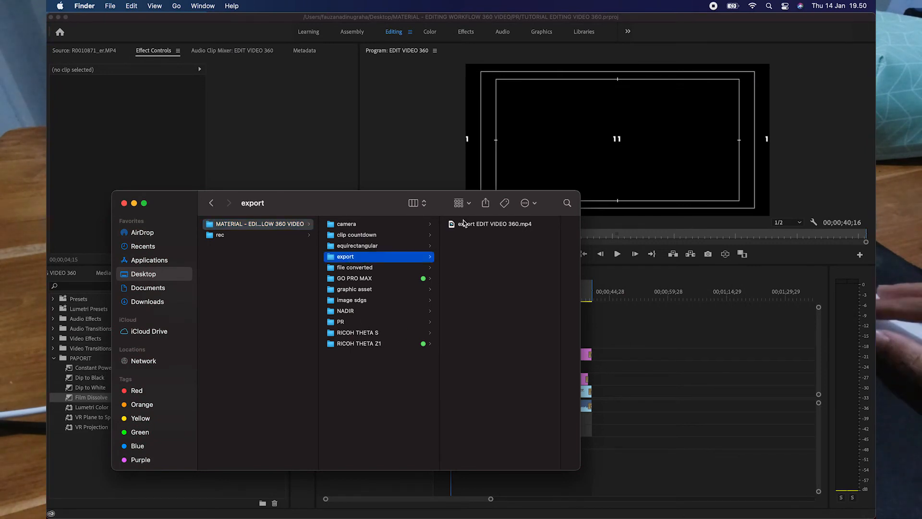
- Preview export EDIT VIDEO 360.mp4 and skim through it from the countdown to the last clip
click(473, 224)
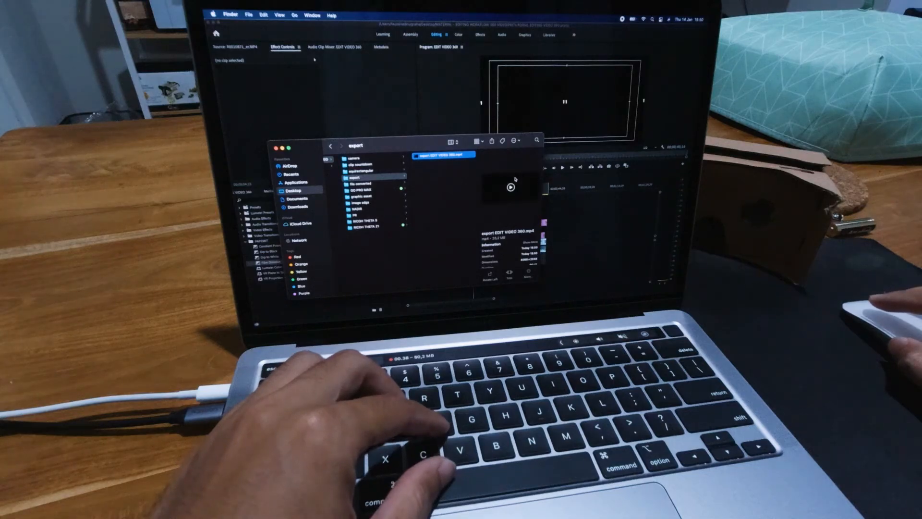
key(space)
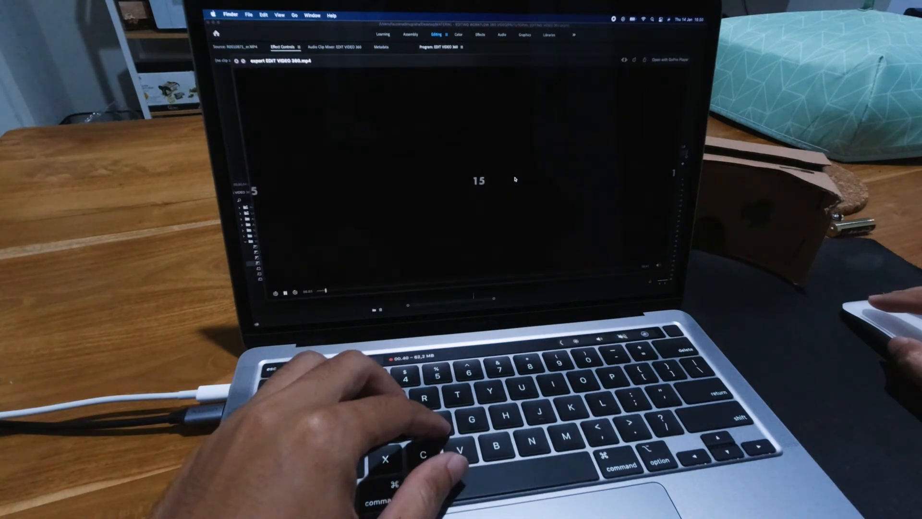
key(ctrl+Up)
key(ctrl+Up)
drag(360, 288, 443, 285)
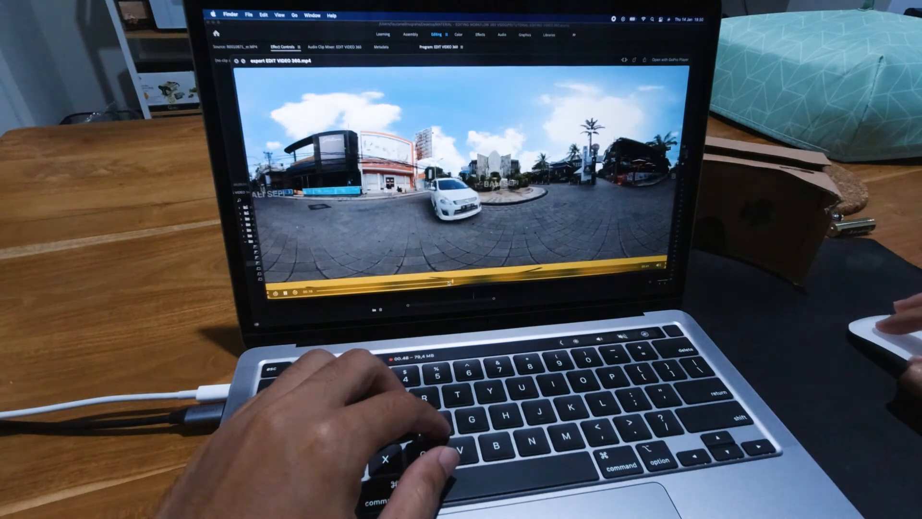
drag(458, 281, 606, 274)
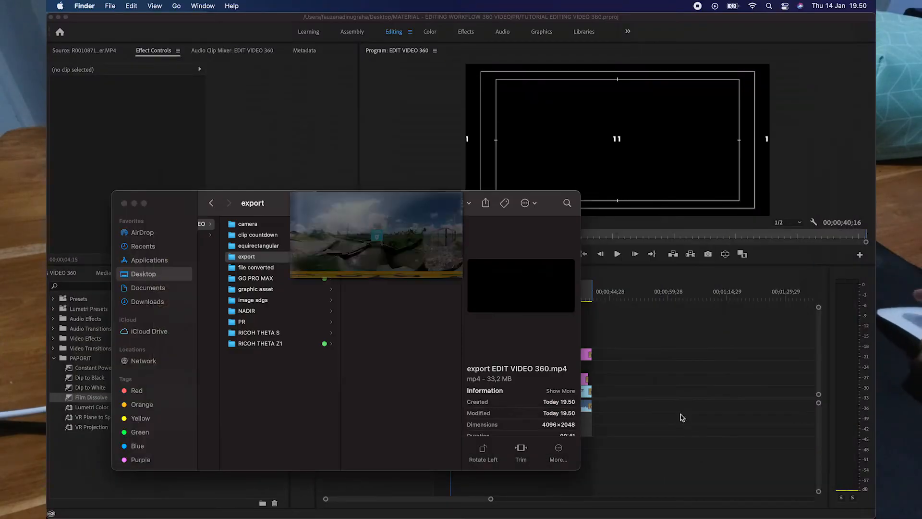
- Switch to RICOH THETA and load export EDIT VIDEO 360.mp4 from the export folder in Finder
mouse_move(544, 509)
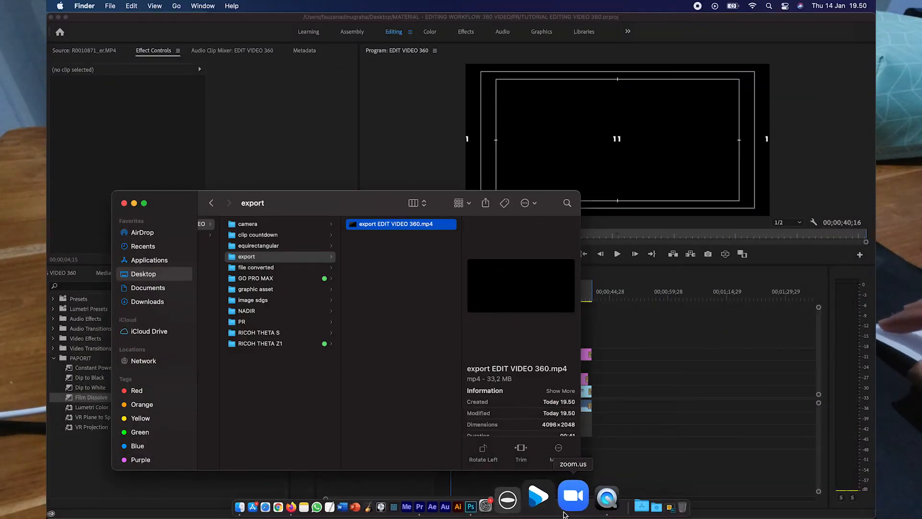
click(543, 507)
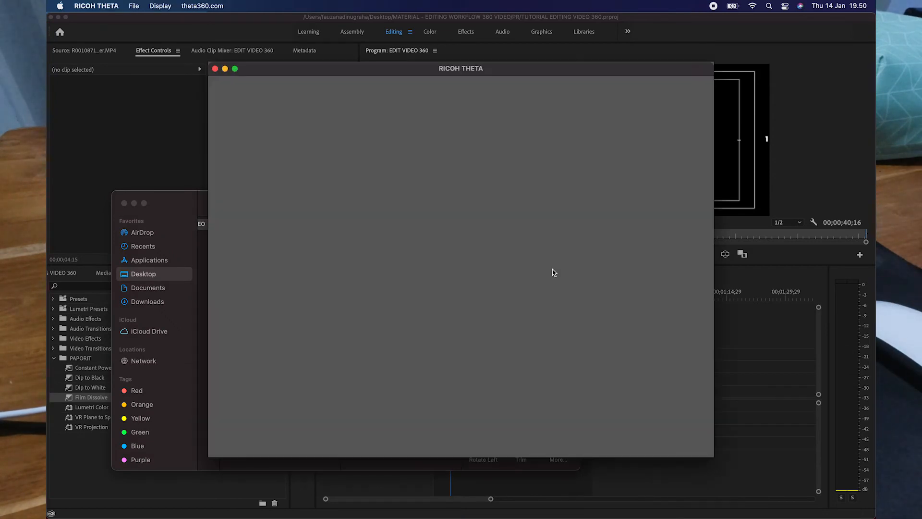
click(183, 209)
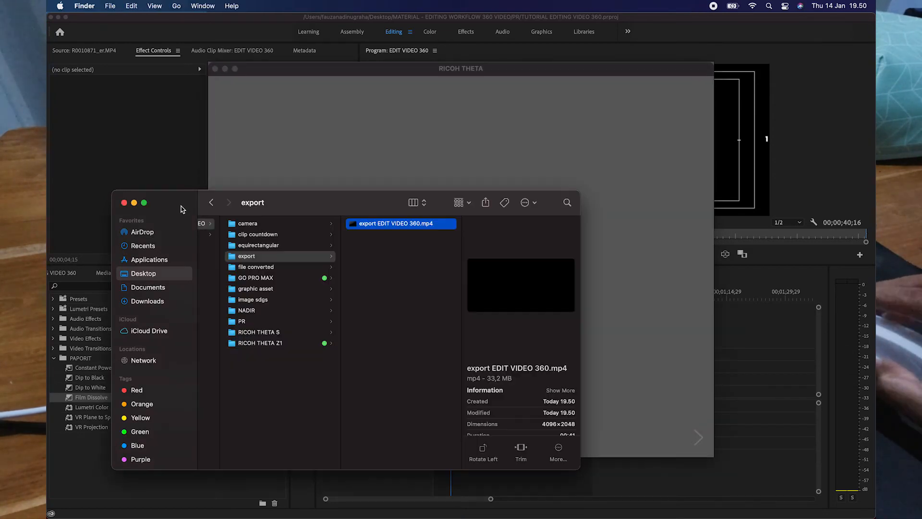
drag(415, 224, 477, 152)
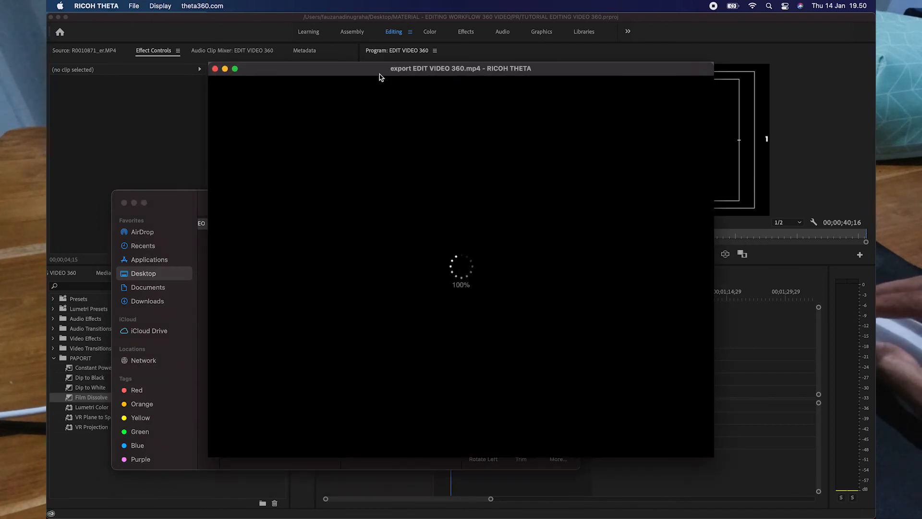
- Enlarge the viewer window and play the 360 video, turning the view toward the ground during the street scene
drag(380, 77, 259, 36)
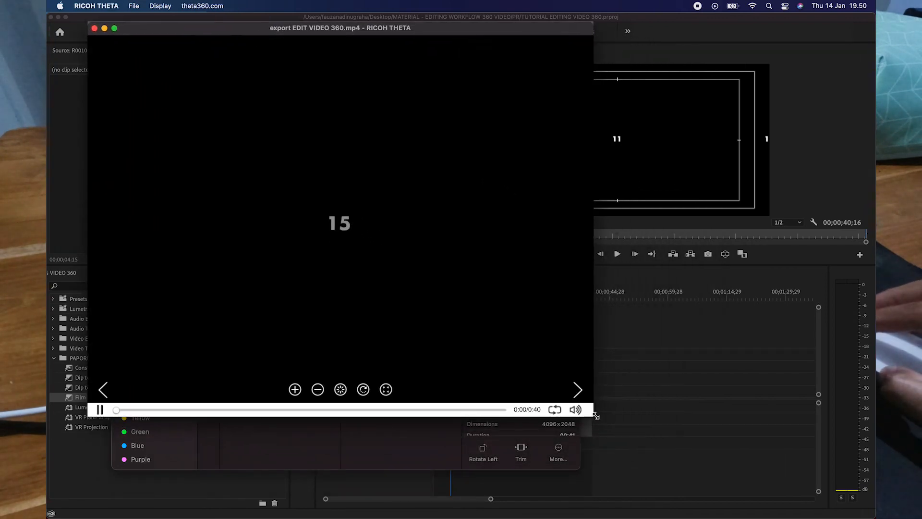
drag(600, 416, 837, 500)
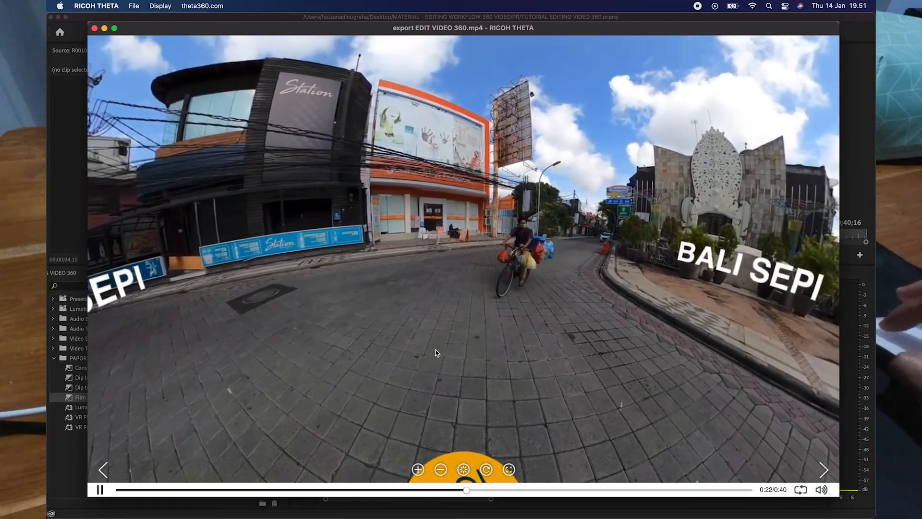
drag(436, 353, 423, 210)
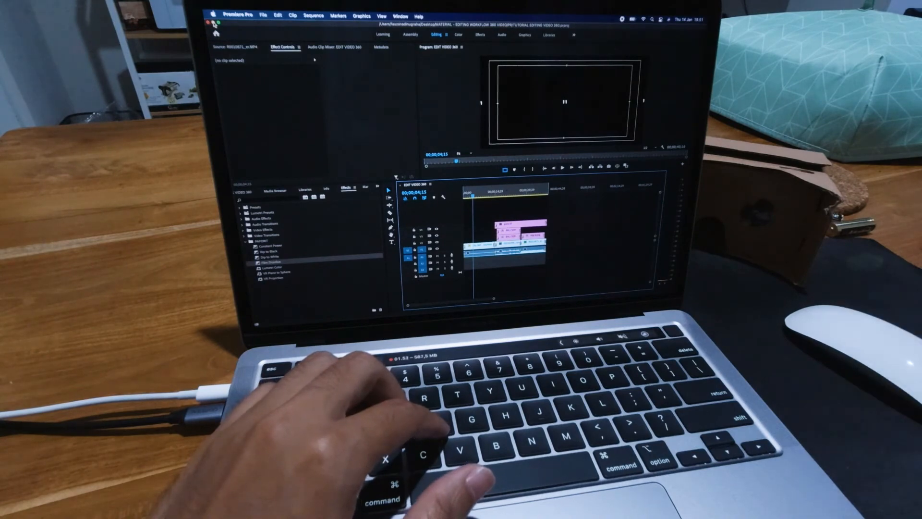
- Switch to Firefox and start a new video upload from the YouTube channel page
click(214, 23)
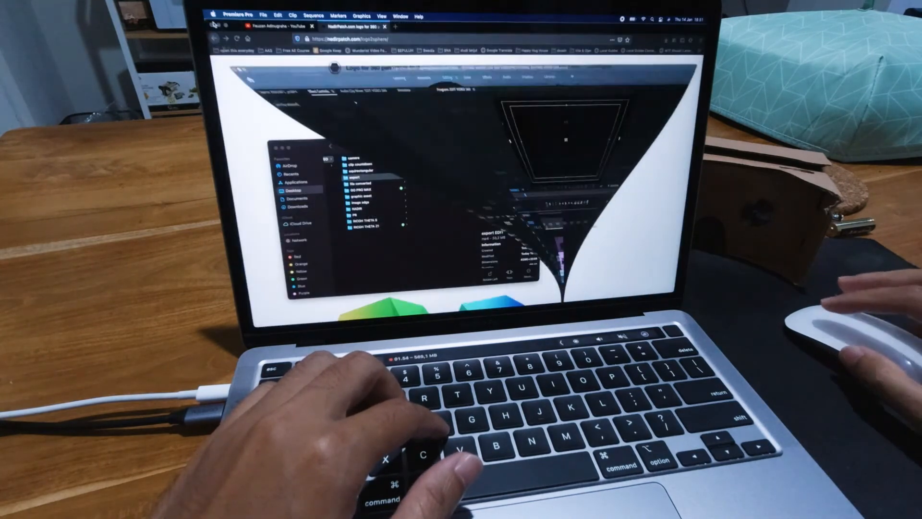
click(617, 150)
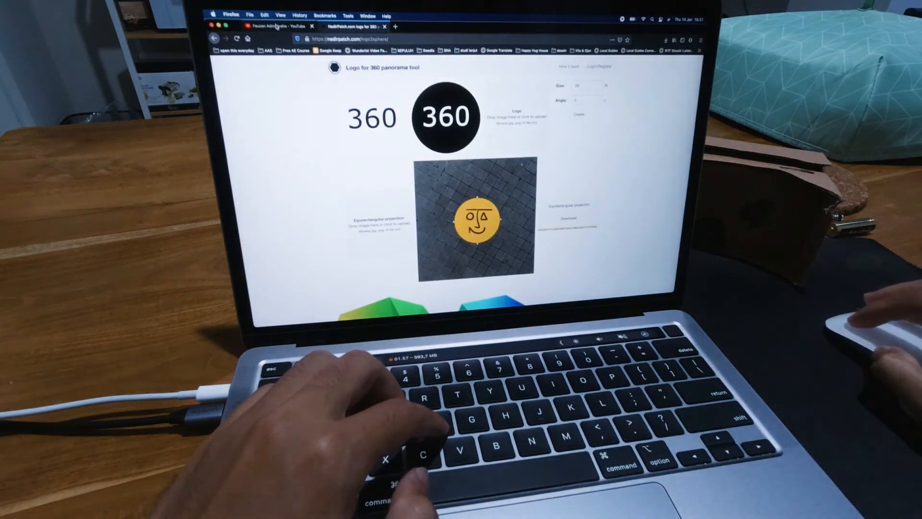
click(278, 27)
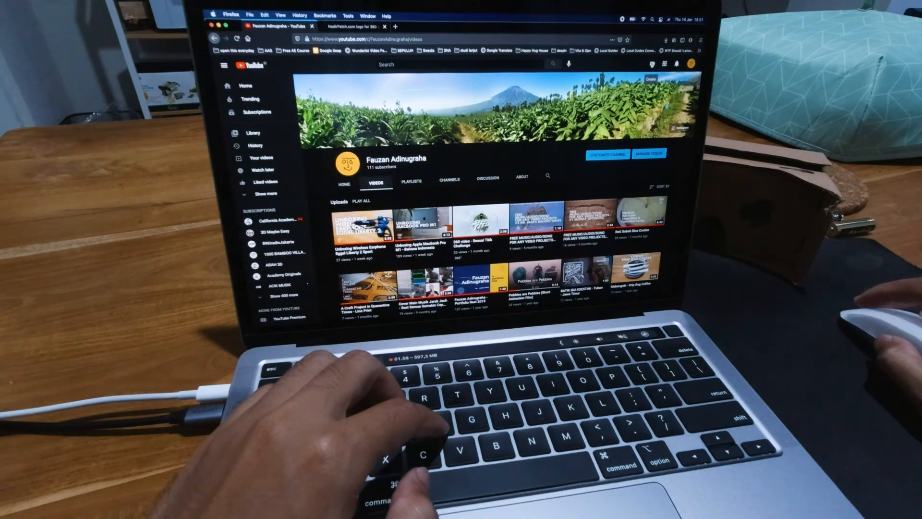
click(652, 64)
click(660, 81)
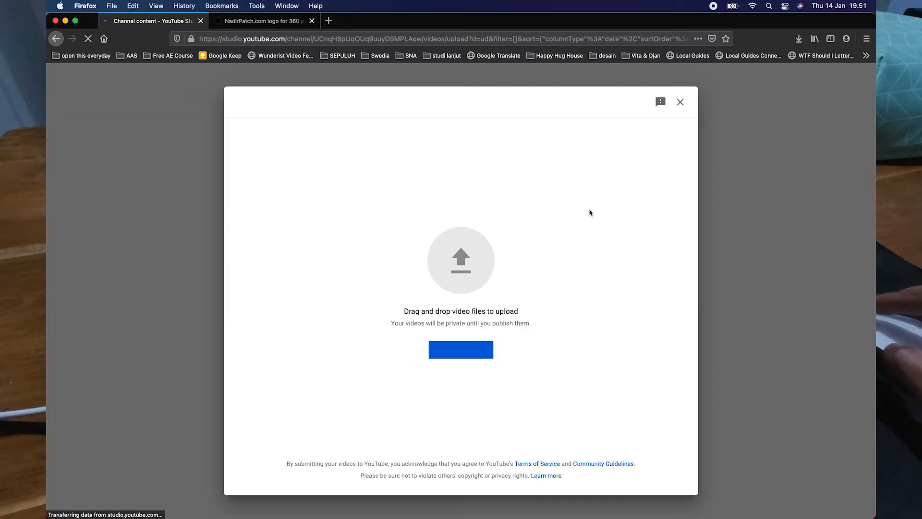
- Upload export EDIT VIDEO 360.mp4 from the export folder in Finder and return to the video's details in Firefox
key(super+Tab)
key(super+Tab)
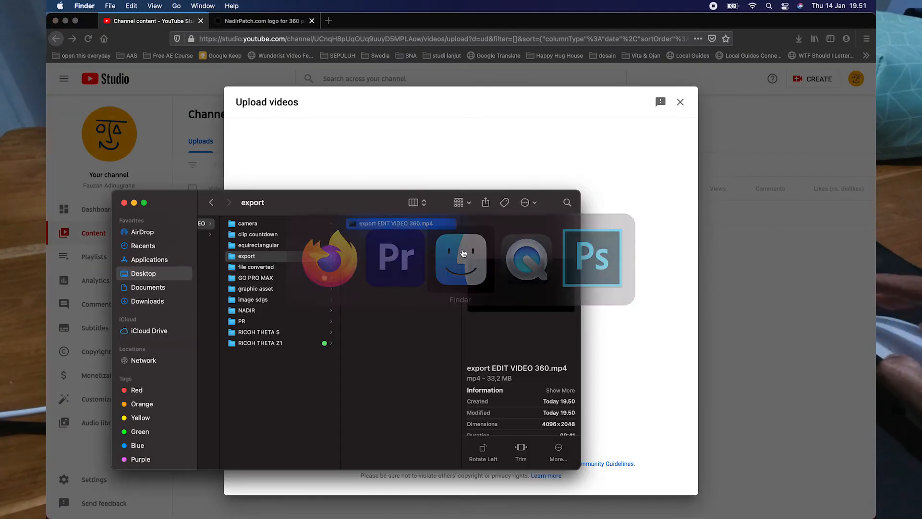
drag(422, 228, 466, 163)
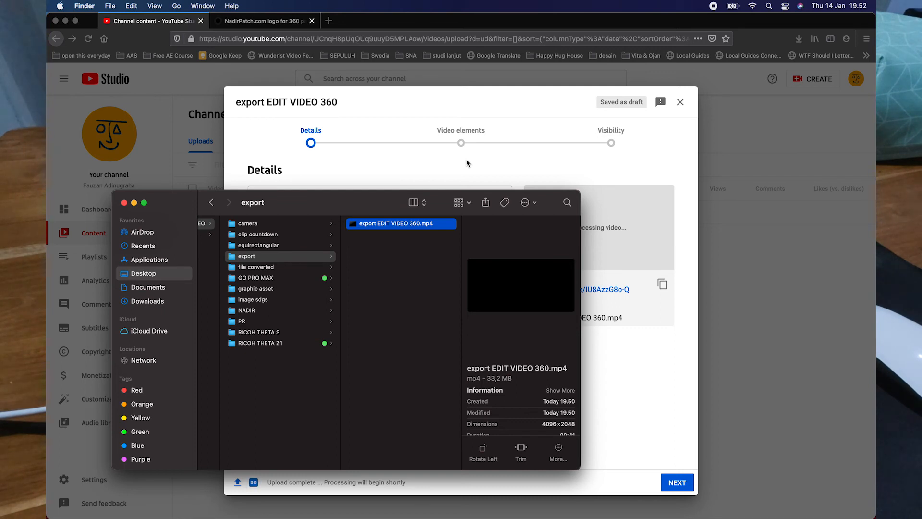
click(568, 165)
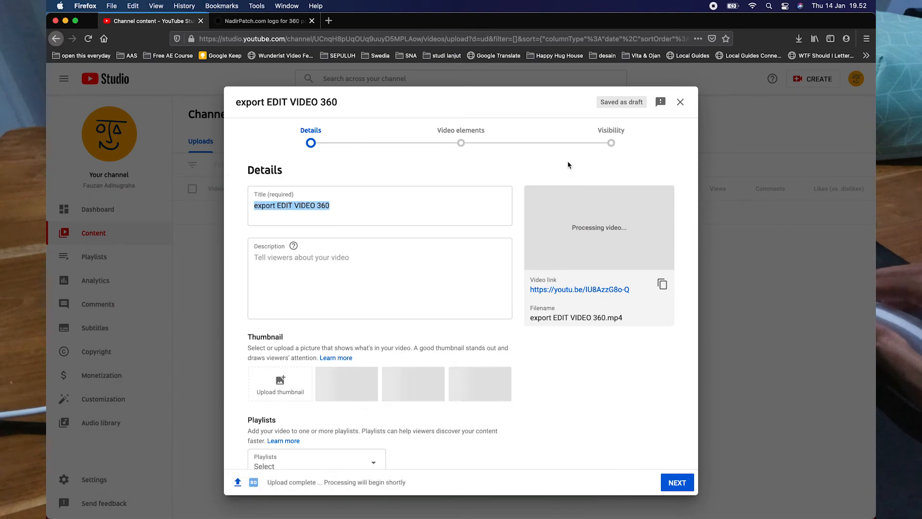
- Change the video title to "HASIL TUTORIAL - EDIT VIDEO 360"
click(277, 205)
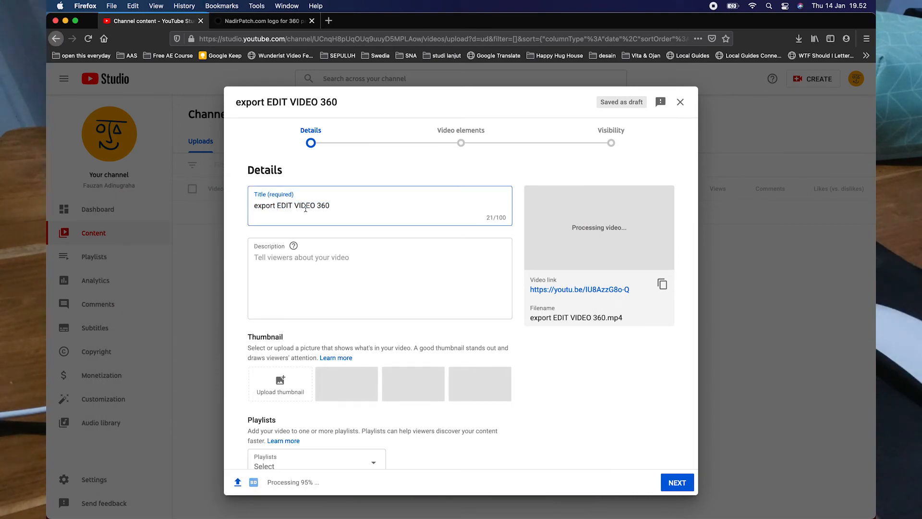
key(BackSpace)
key(BackSpace)
key(BackSpace)
key(BackSpace)
key(BackSpace)
key(BackSpace)
key(BackSpace)
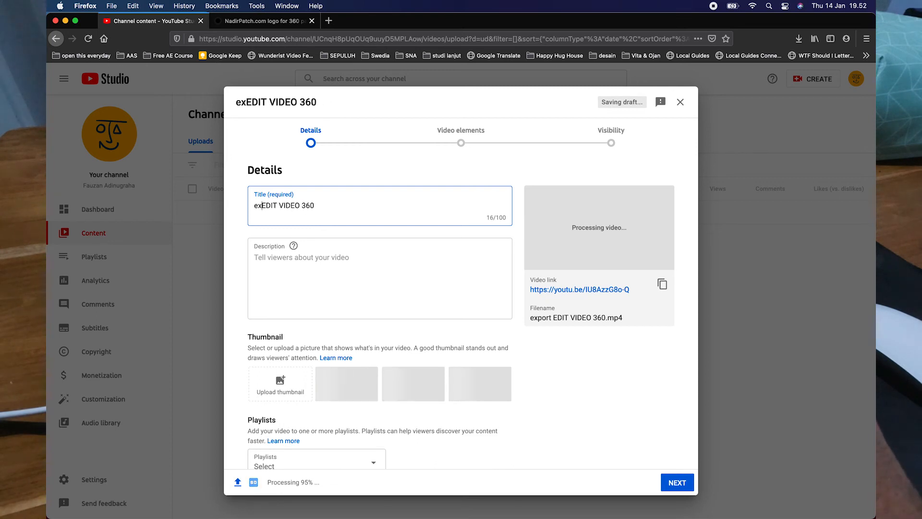
text(HASIL TUTORIAL )
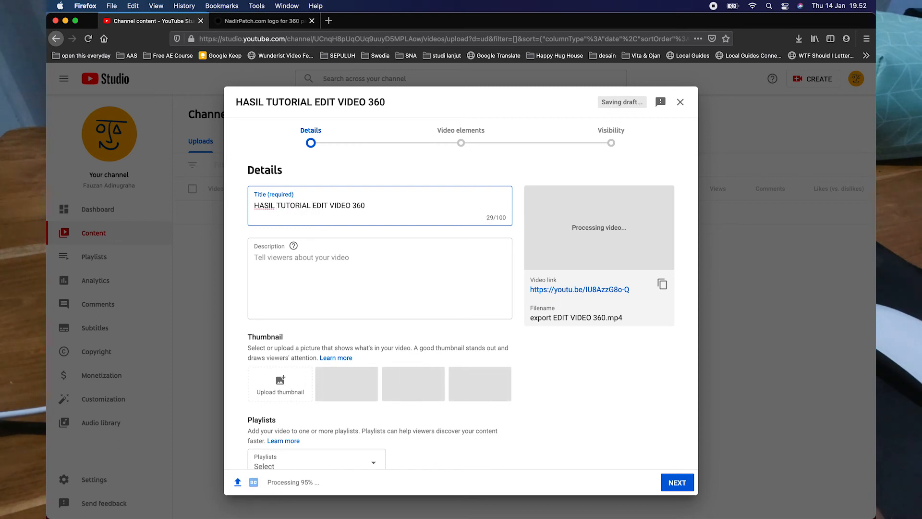
text(-)
- Fill the video description with a copy of the title text
click(353, 259)
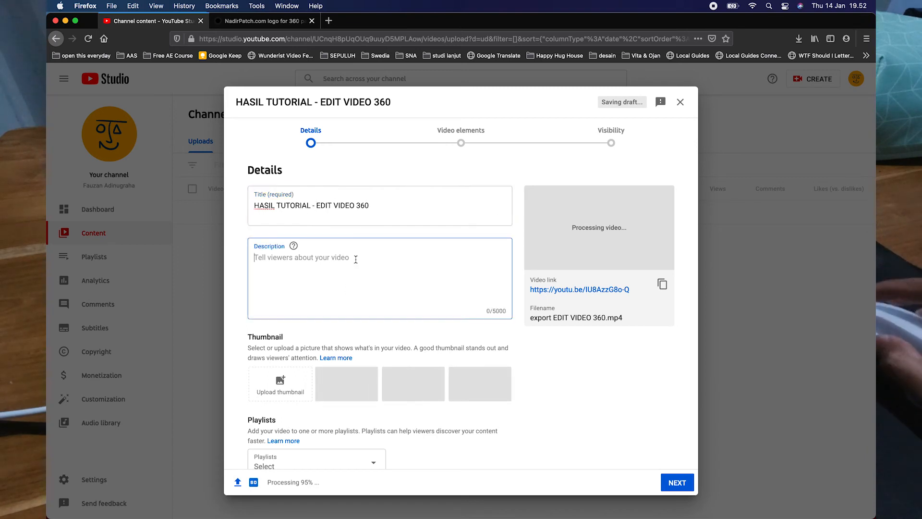
triple_click(372, 206)
key(super+c)
click(343, 269)
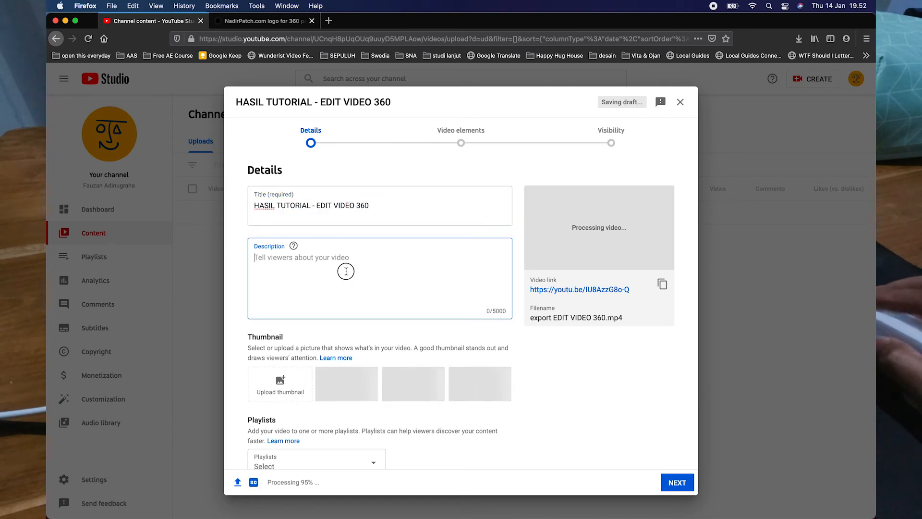
key(super+v)
- Set the video's audience to "No, it's not made for kids"
scroll(546, 391, down, 5)
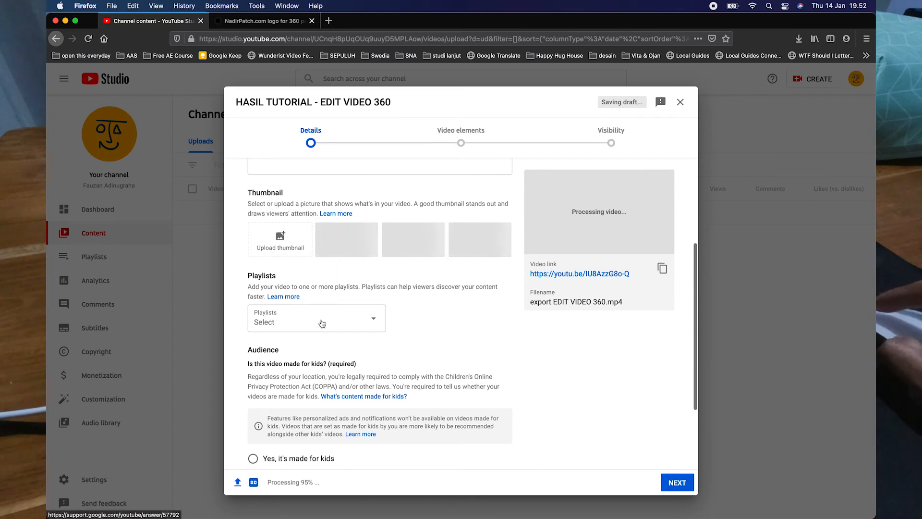
scroll(441, 337, down, 2)
click(327, 432)
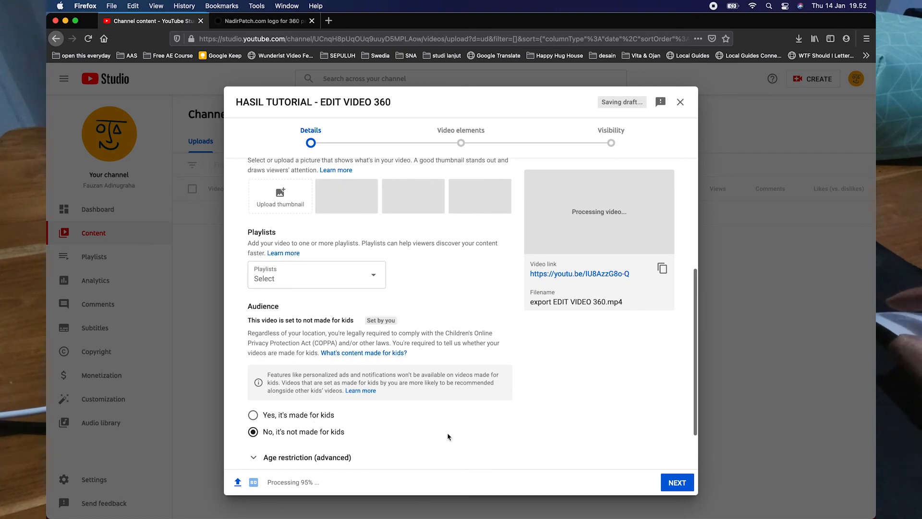
- Expand the additional upload details and review the options from paid promotion through category
scroll(463, 432, down, 2)
click(281, 436)
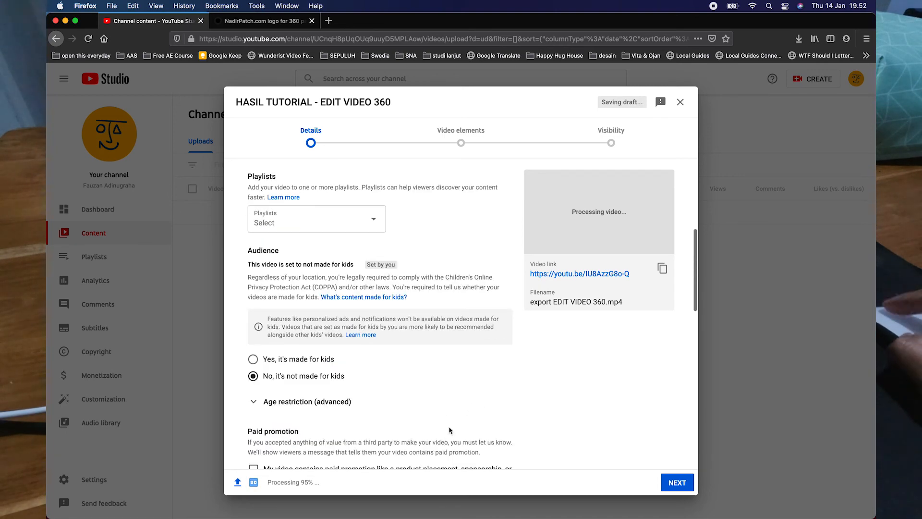
scroll(480, 413, down, 8)
scroll(528, 394, down, 10)
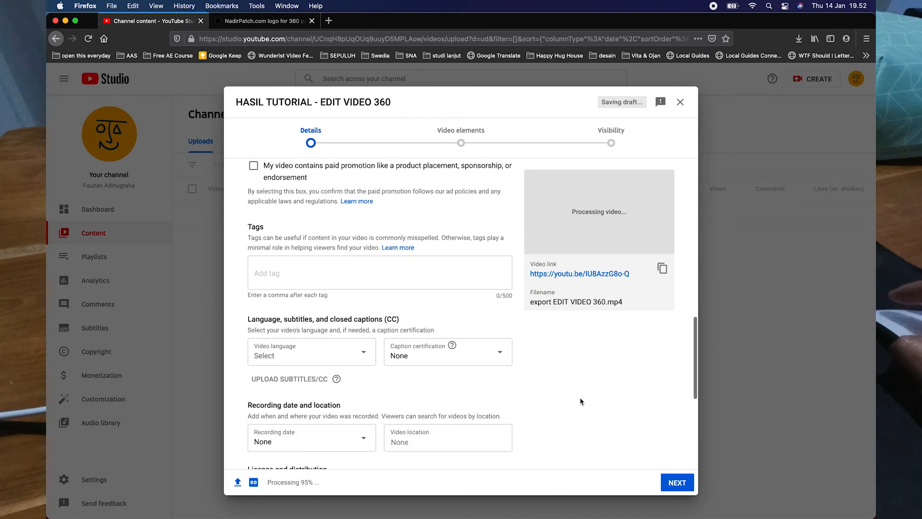
scroll(584, 412, up, 10)
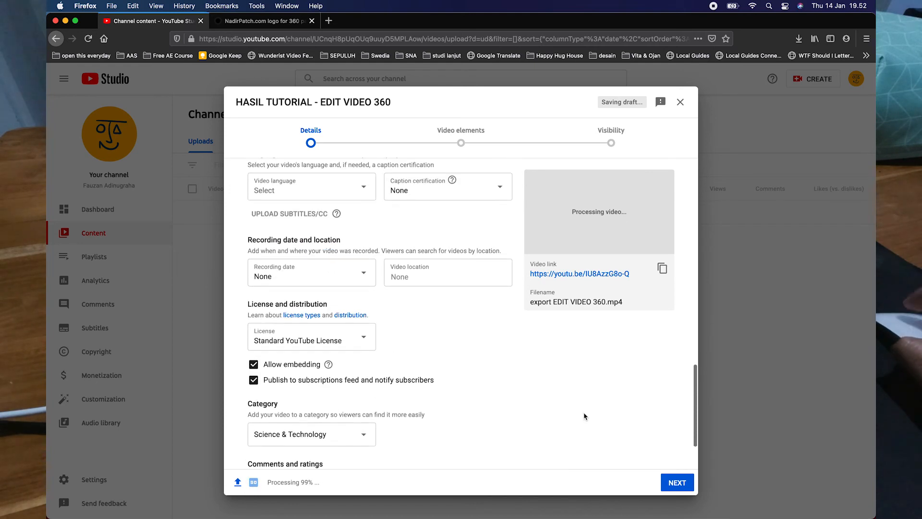
scroll(583, 412, up, 15)
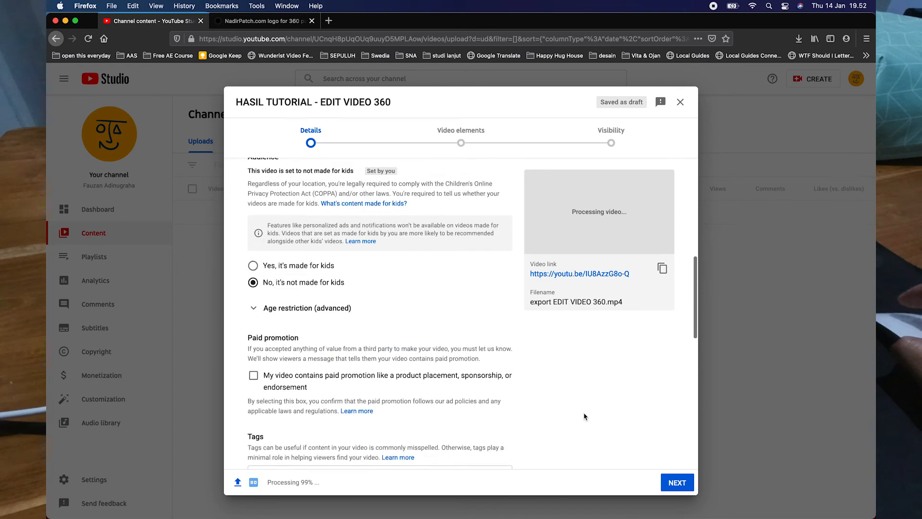
scroll(584, 416, up, 1)
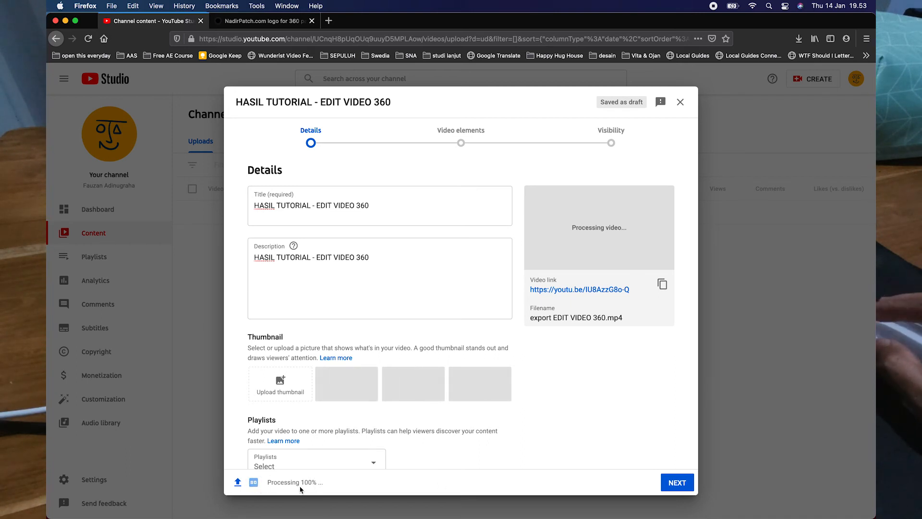
- Advance the upload past Video elements to the Visibility stage
click(461, 140)
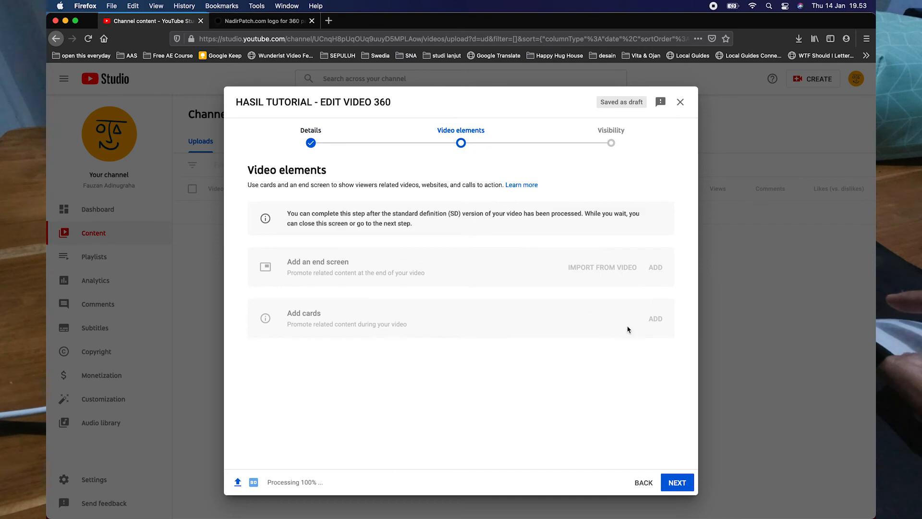
click(610, 140)
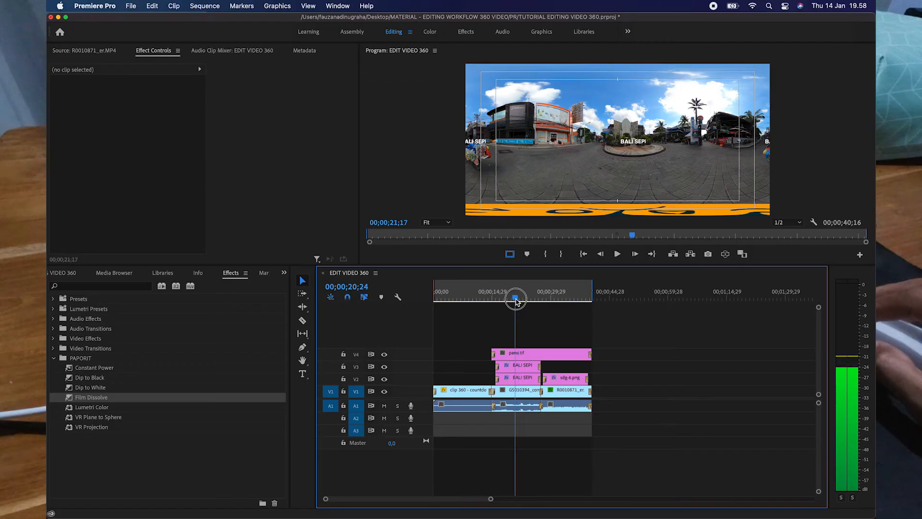
- Hide video track V3 and export the frame at 00;00;23;25 as a JPEG to the NADIR folder
mouse_move(514, 302)
mouse_down()
mouse_move(480, 304)
mouse_move(529, 307)
mouse_up()
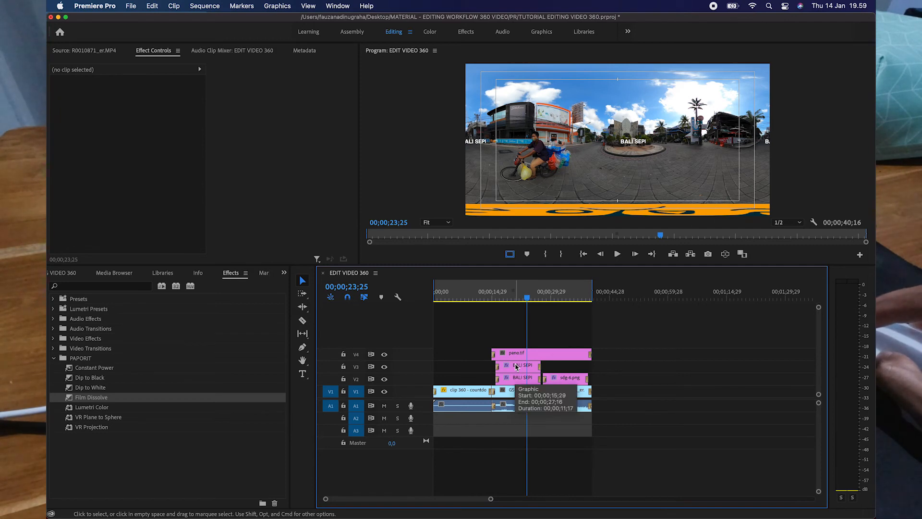
click(384, 367)
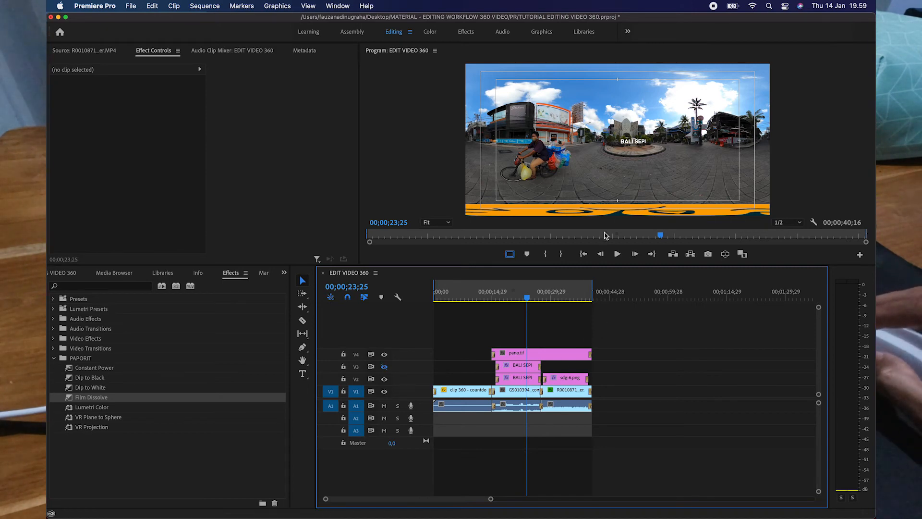
click(707, 255)
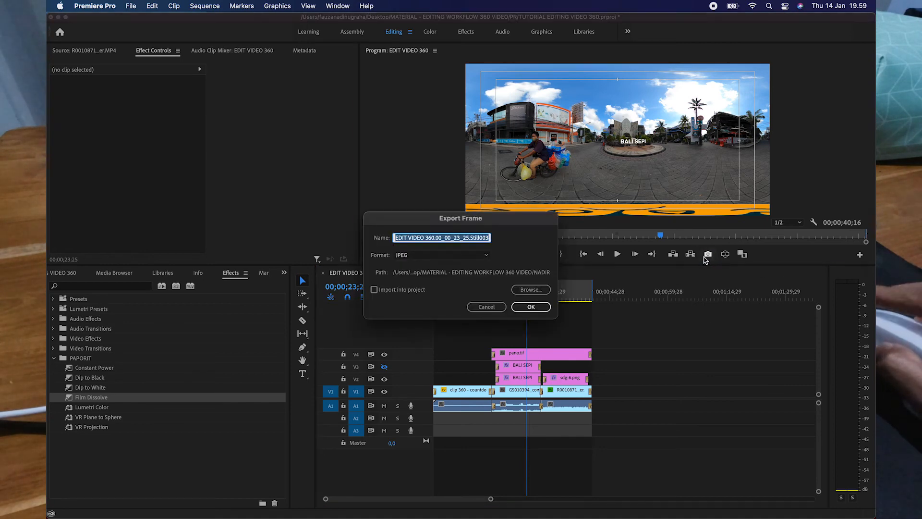
click(531, 307)
- Open the exported frame EDIT VIDEO 360.00_00_23_25.Still003.jpg from the NADIR folder in RICOH THETA
key(super+Tab)
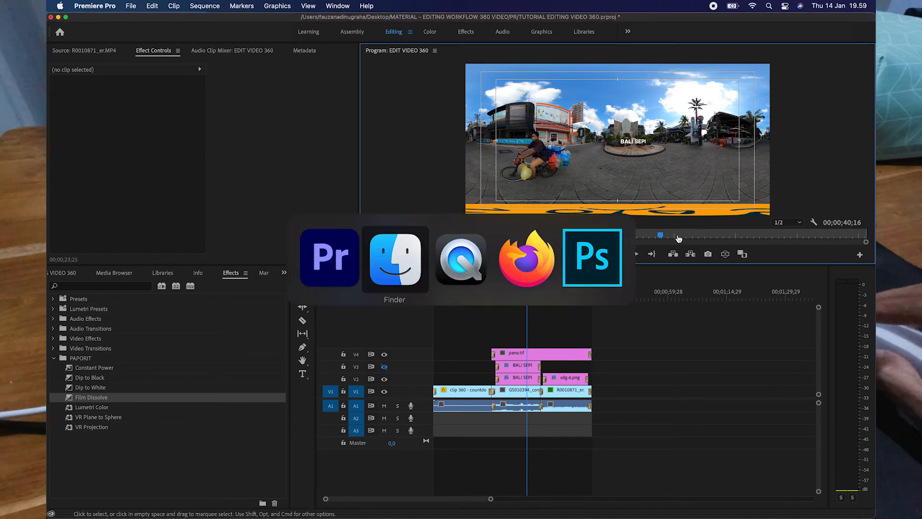
click(394, 268)
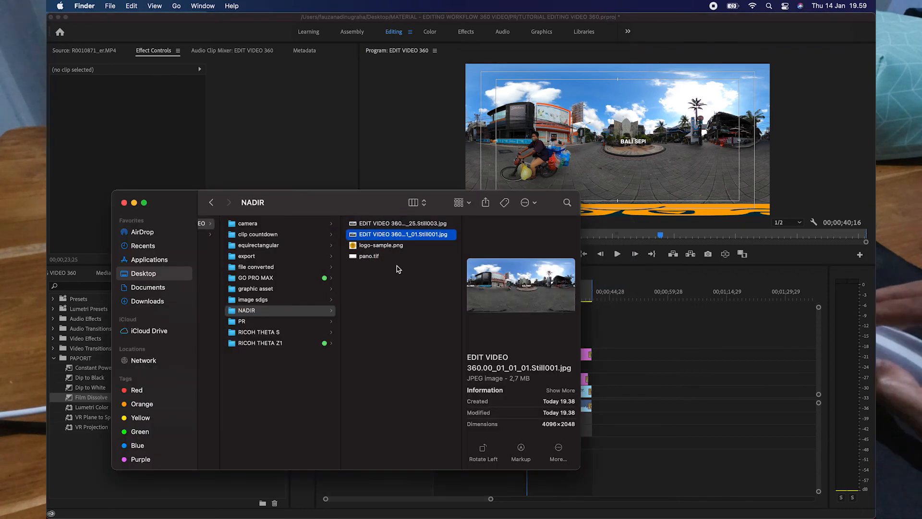
click(432, 224)
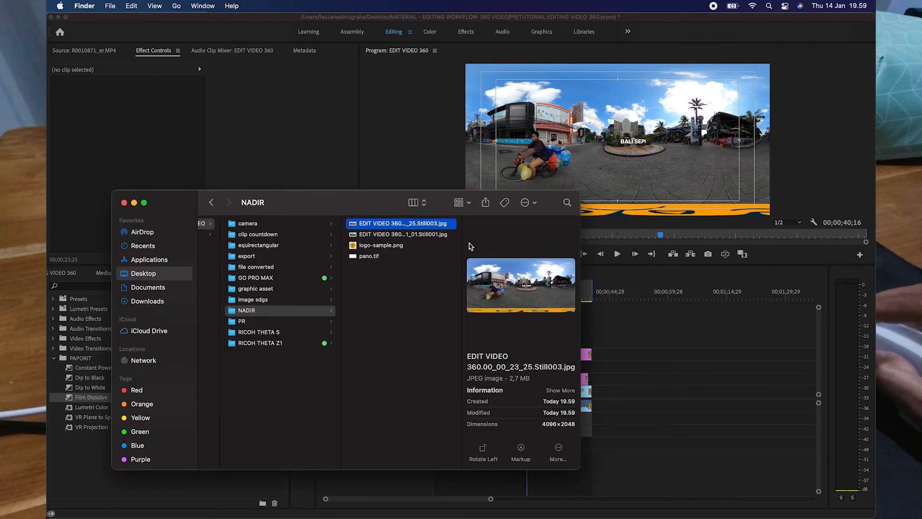
mouse_move(586, 509)
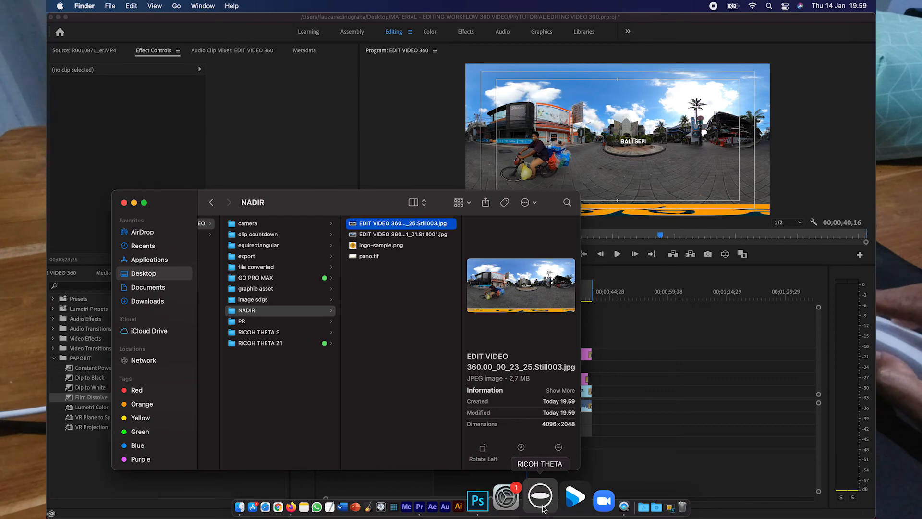
click(541, 499)
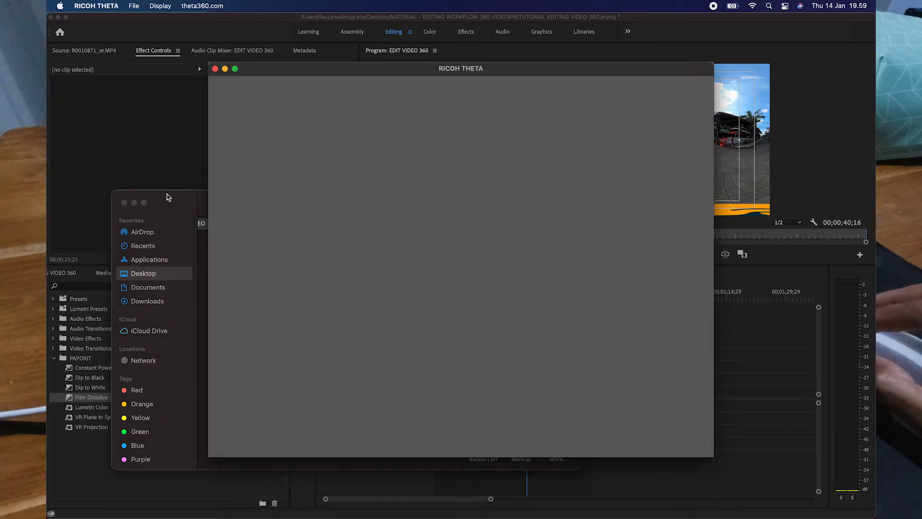
click(183, 202)
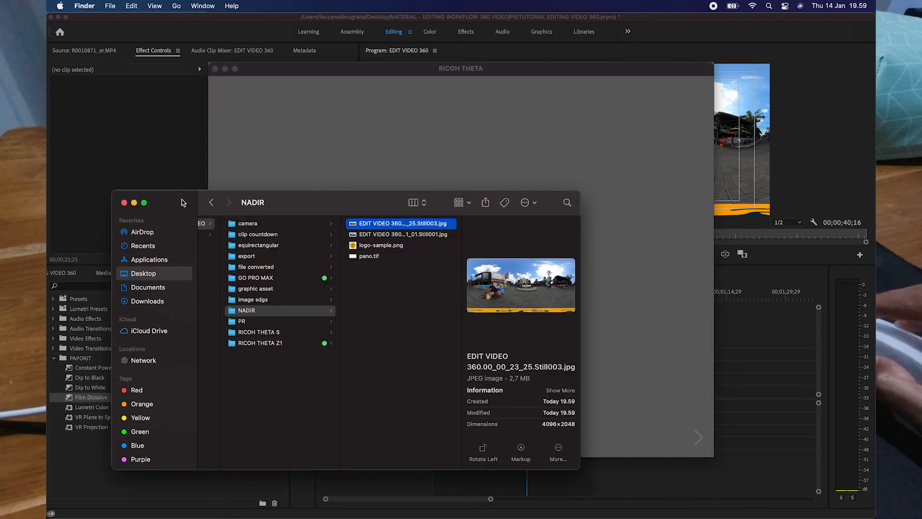
drag(348, 208, 339, 265)
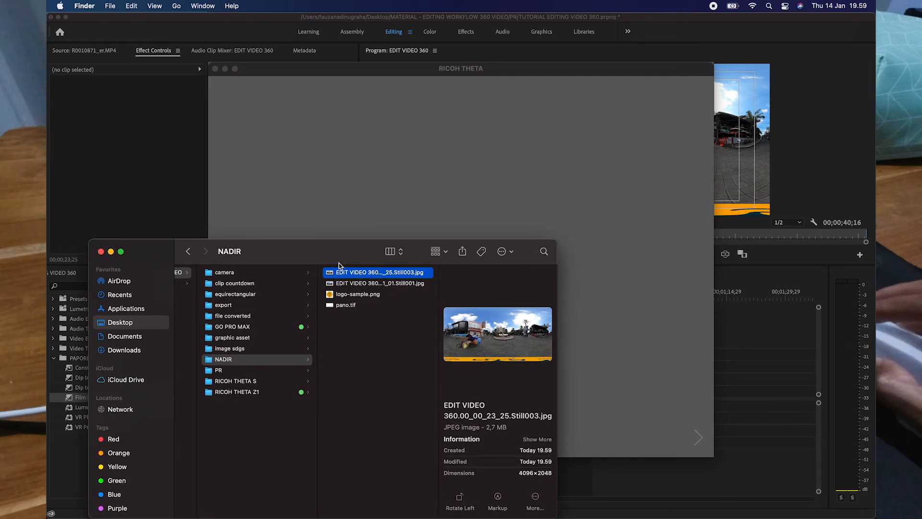
drag(398, 276, 484, 140)
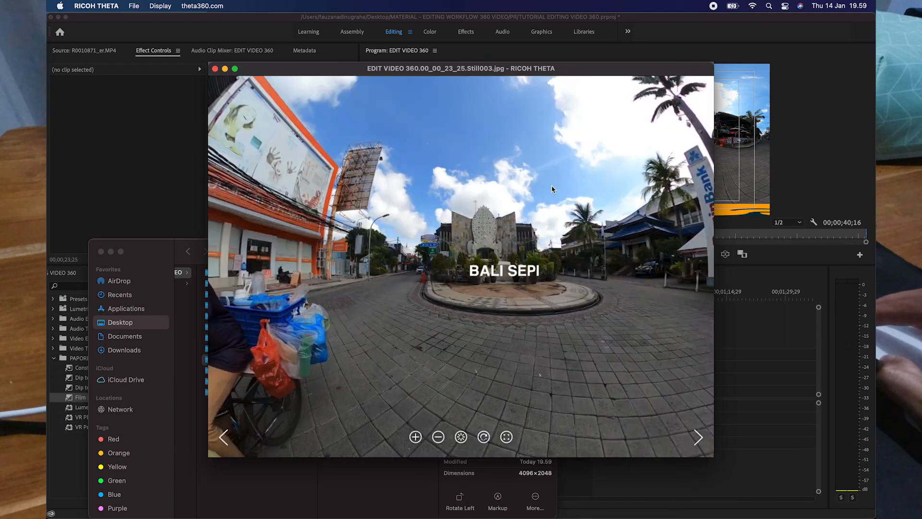
- Look around the 360 still toward the cyclist and the street, and switch the RICOH THETA viewer to full screen
drag(447, 211, 620, 215)
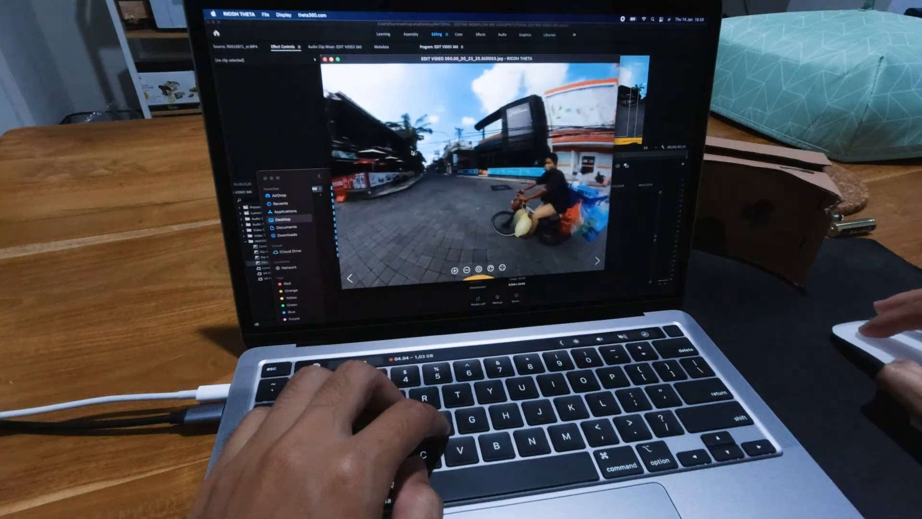
drag(412, 153, 585, 156)
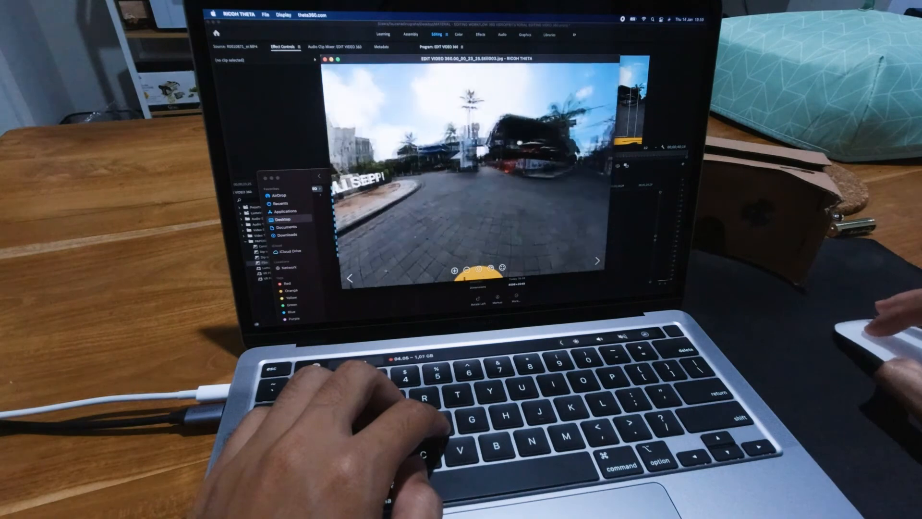
click(338, 60)
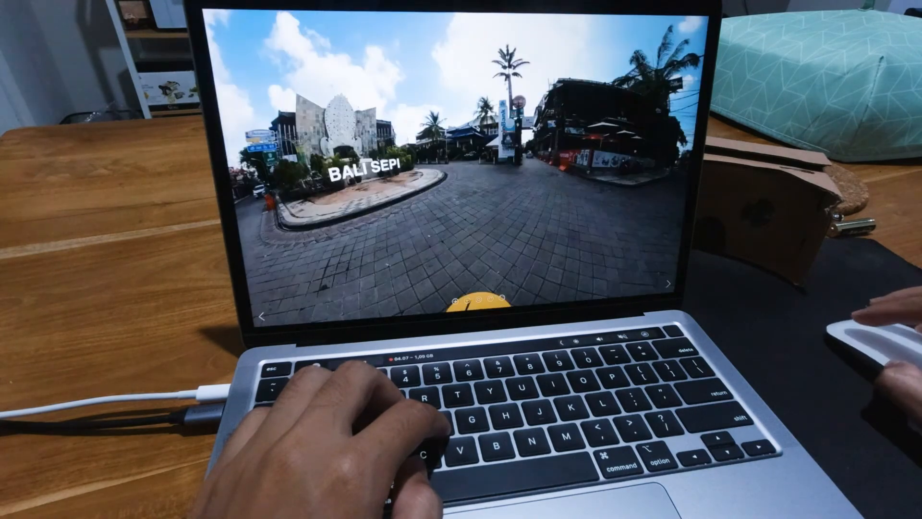
- Zoom the panorama out into a tiny-planet view with the nadir logo near the centre and capture a screenshot of it
scroll(477, 206, down, 3)
drag(477, 205, 520, 144)
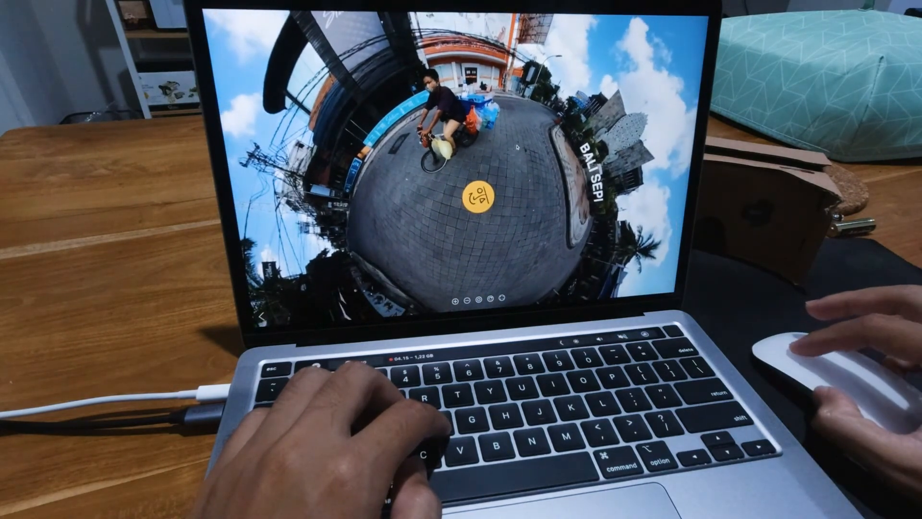
drag(528, 170, 511, 182)
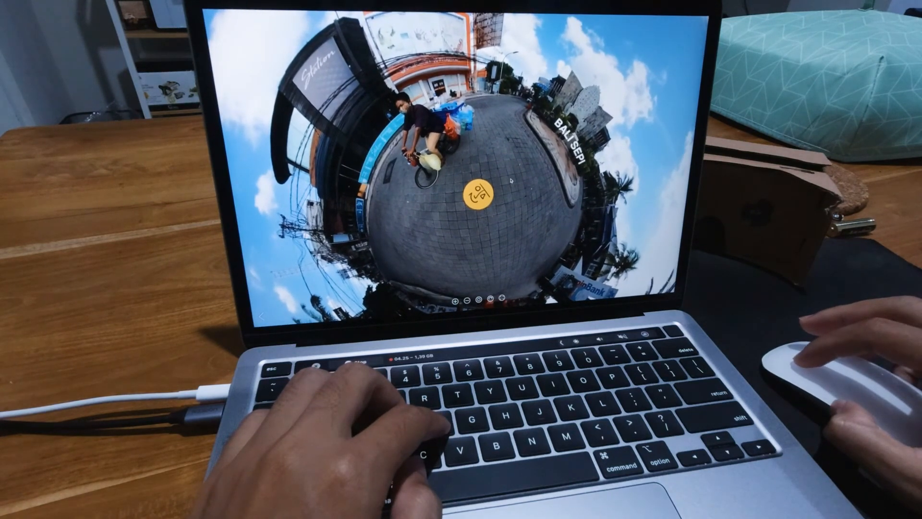
drag(511, 181, 520, 180)
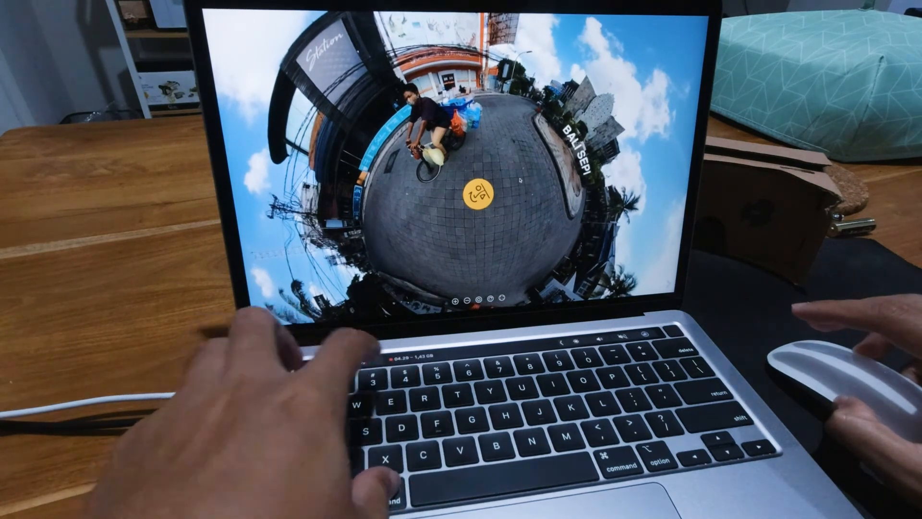
key(shift+super+3)
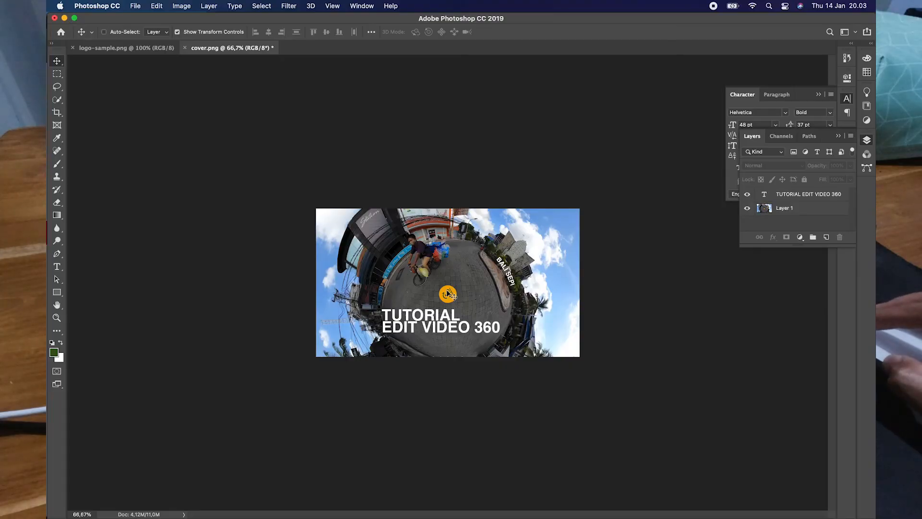
- Start saving a copy of the titled cover image in Photoshop with PNG as the format
key(super+shift+s)
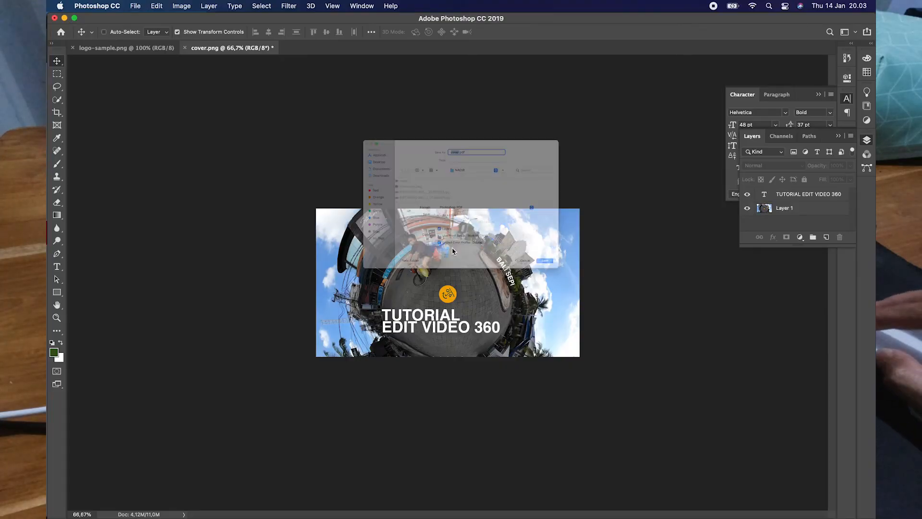
click(460, 212)
click(454, 244)
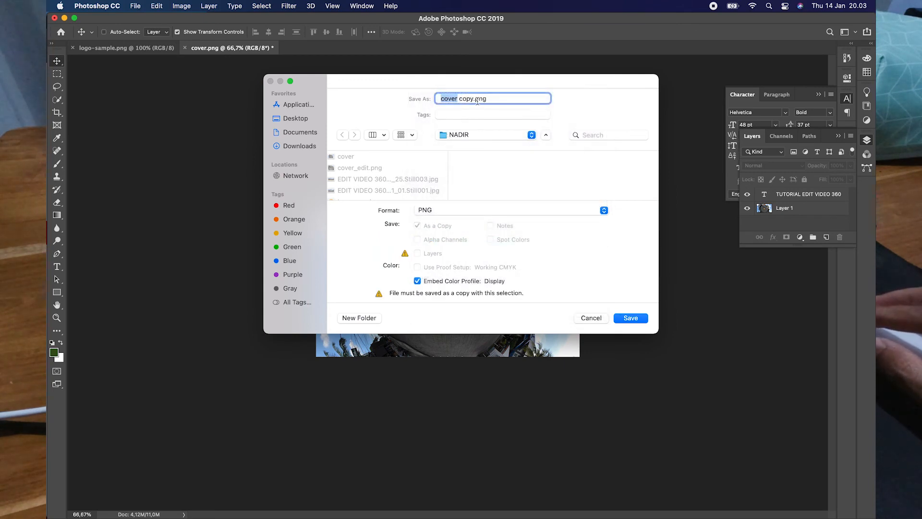
- Save the copy to the Desktop as cover_edit.png, using the large file size, fastest saving PNG option
click(295, 118)
click(472, 99)
key(BackSpace)
key(BackSpace)
key(BackSpace)
key(BackSpace)
key(BackSpace)
text(_edit)
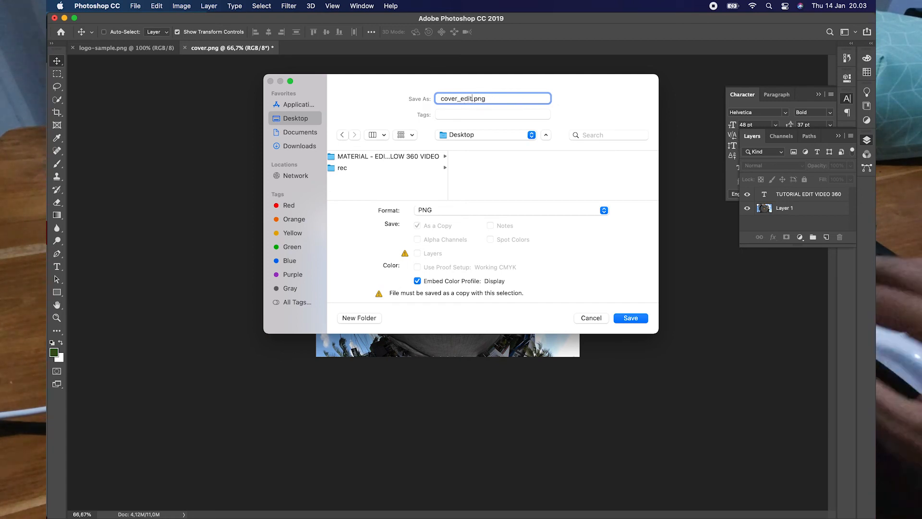
click(630, 318)
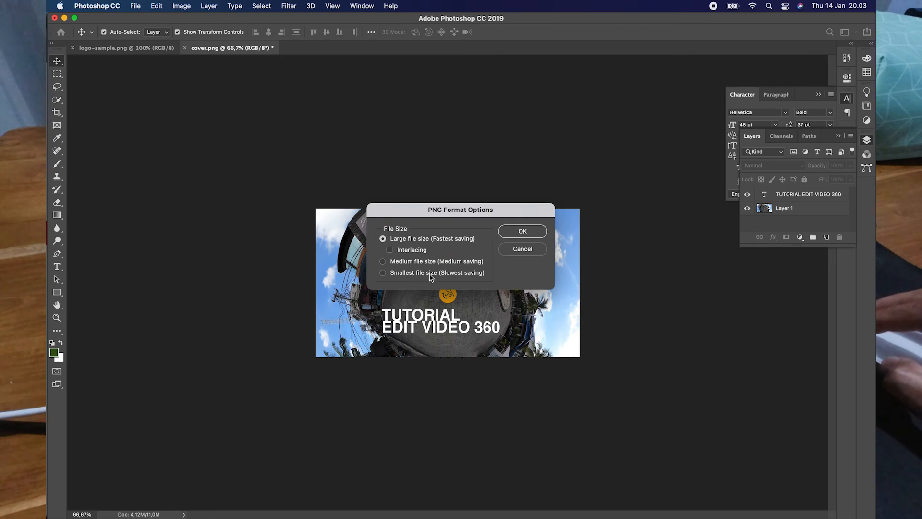
click(522, 231)
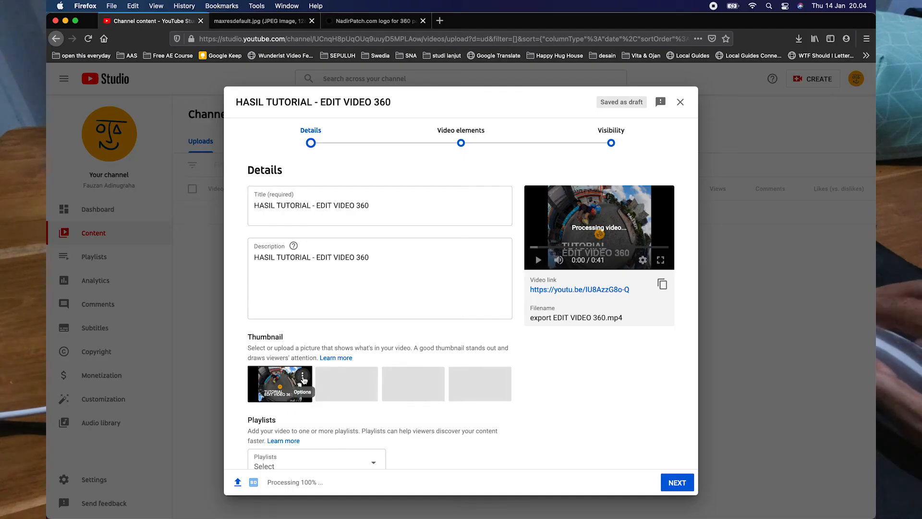
- Replace the video's thumbnail with cover_youtube.png from the Desktop and advance the upload to Video elements
click(300, 379)
click(289, 382)
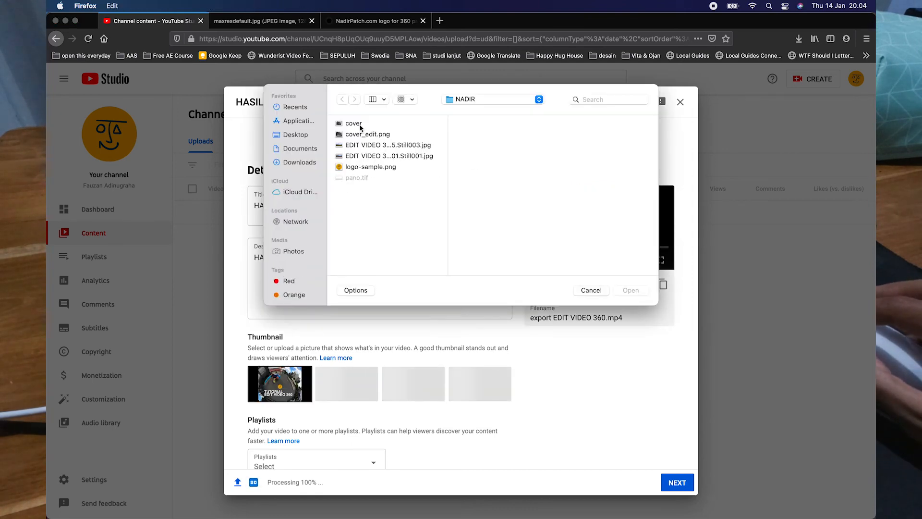
click(361, 125)
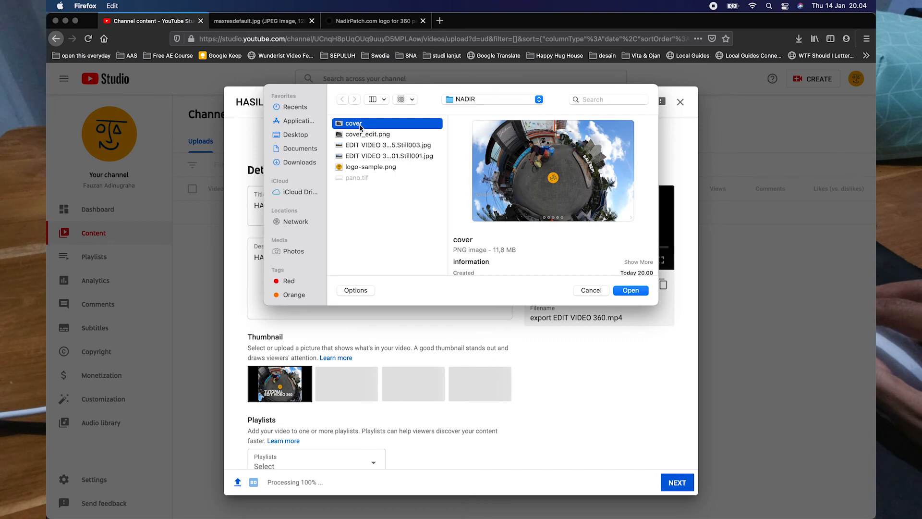
click(303, 134)
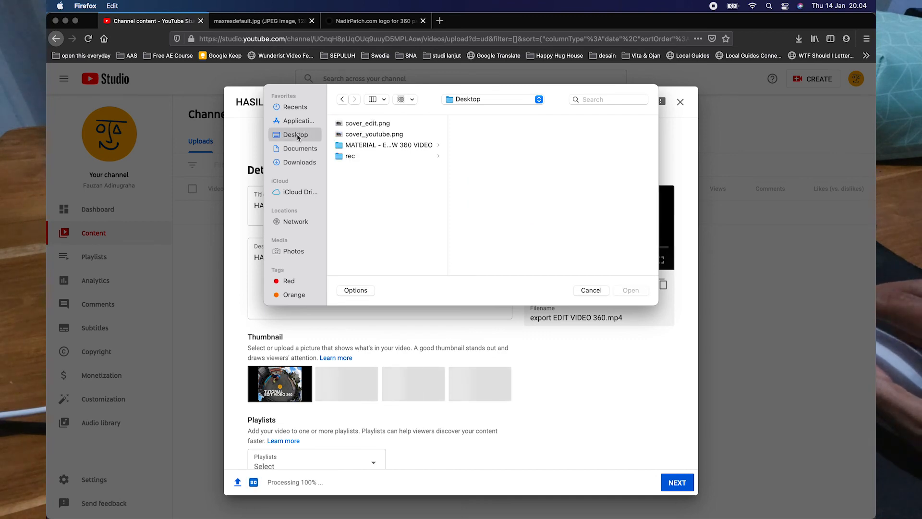
click(385, 126)
key(Down)
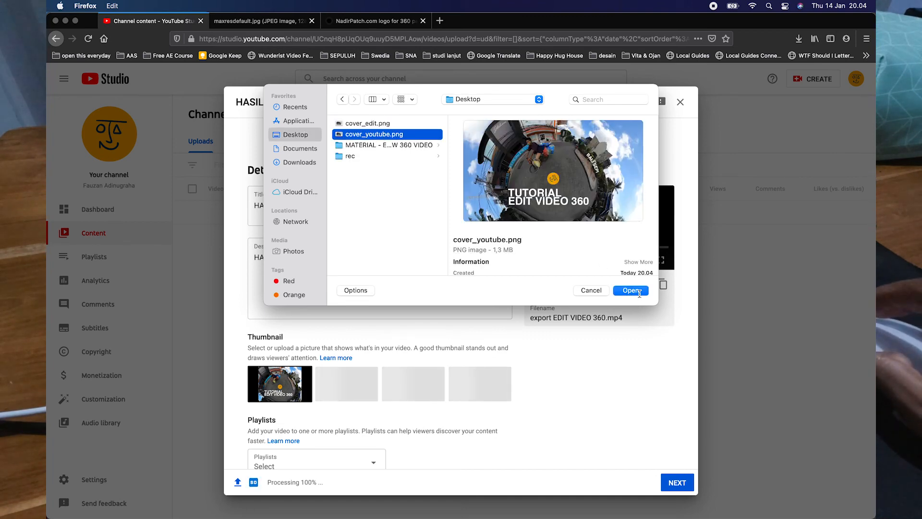
click(631, 290)
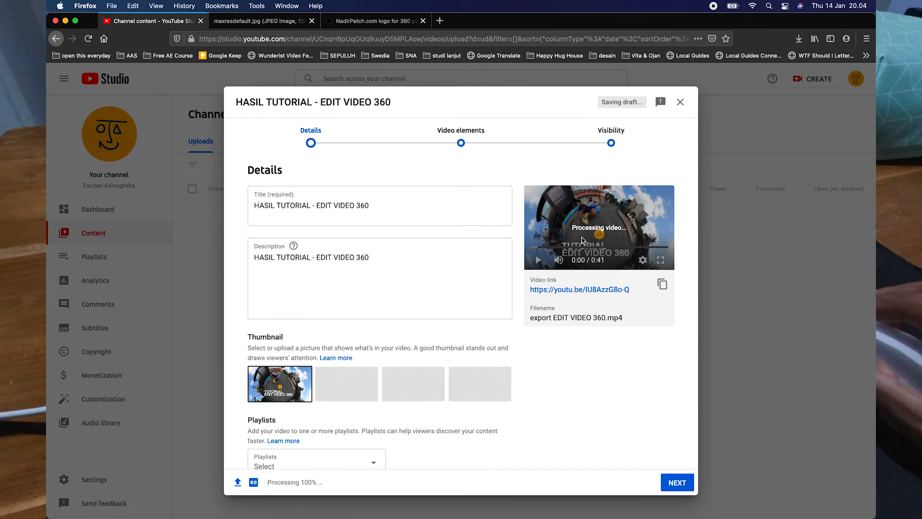
mouse_move(291, 379)
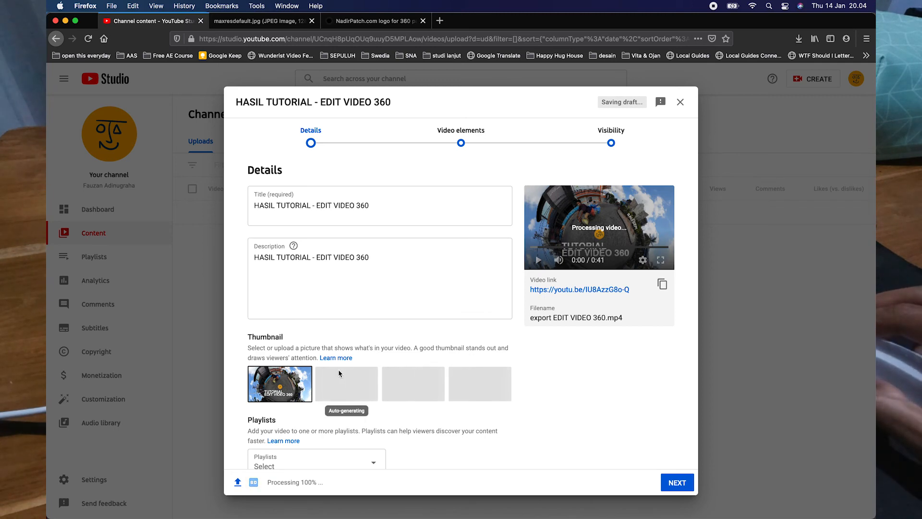
click(470, 143)
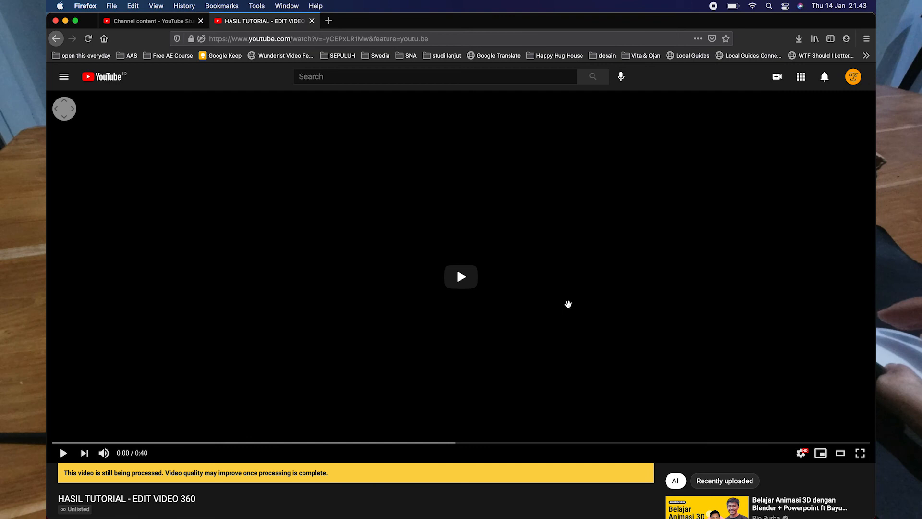
- Check which playback quality options the player offers for the uploaded video, and close the list
scroll(331, 461, down, 2)
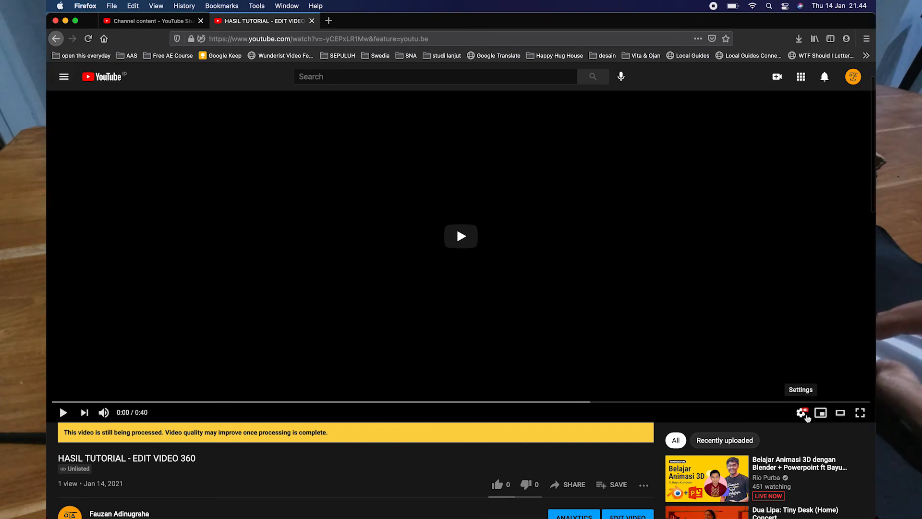
click(802, 413)
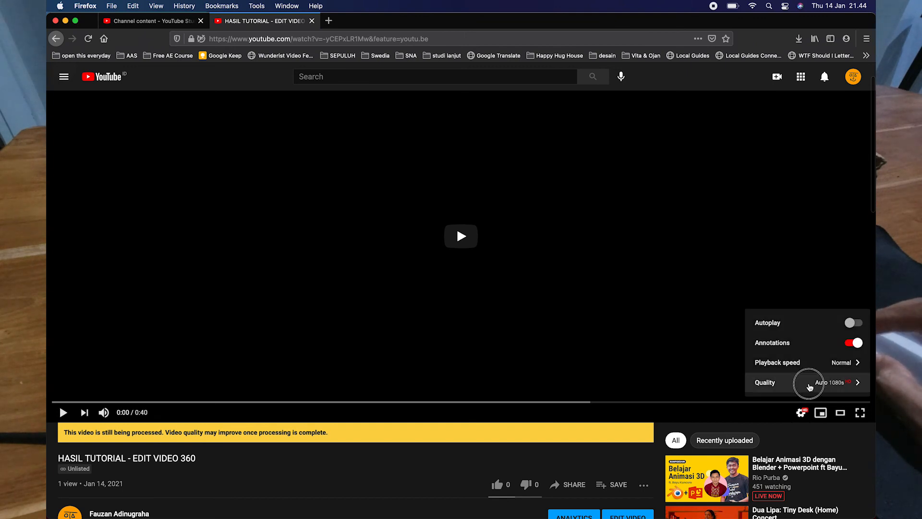
click(810, 387)
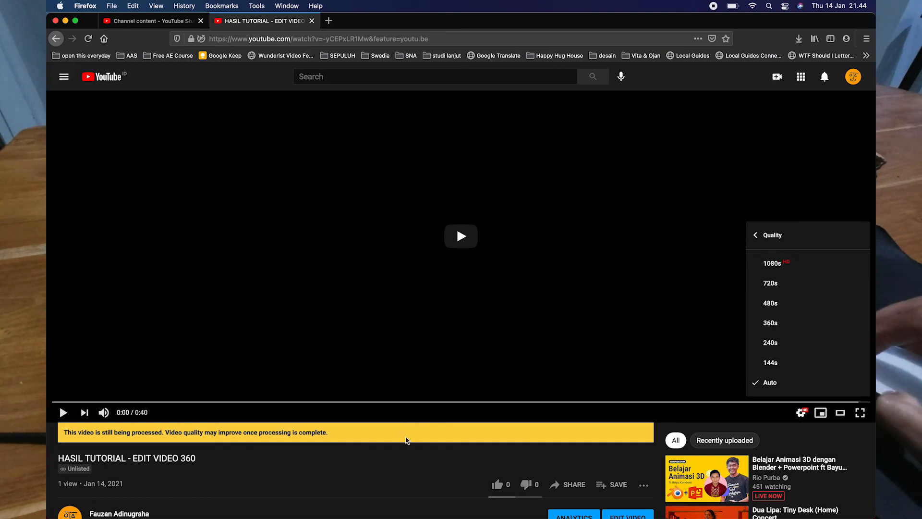
click(406, 435)
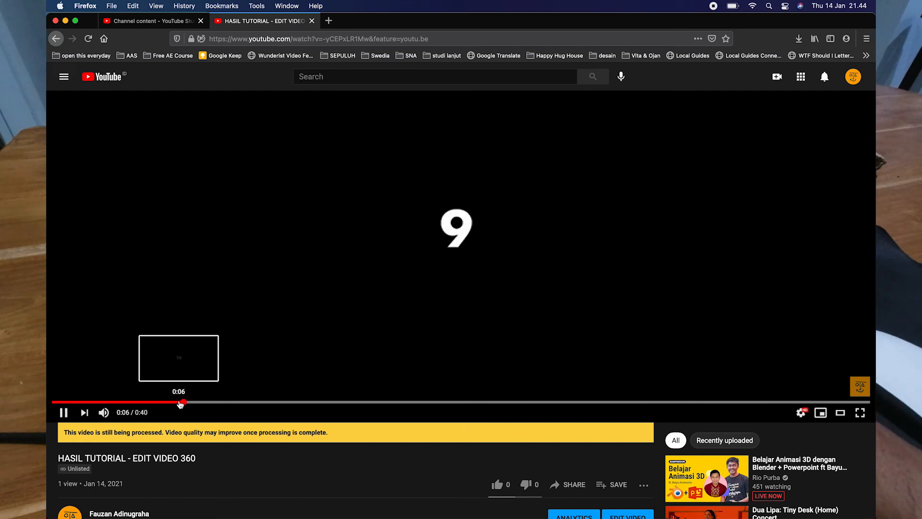
- Watch the uploaded 360 video with the volume raised, looking around the scene and down to the nadir logo in full screen
key(XF86AudioRaiseVolume)
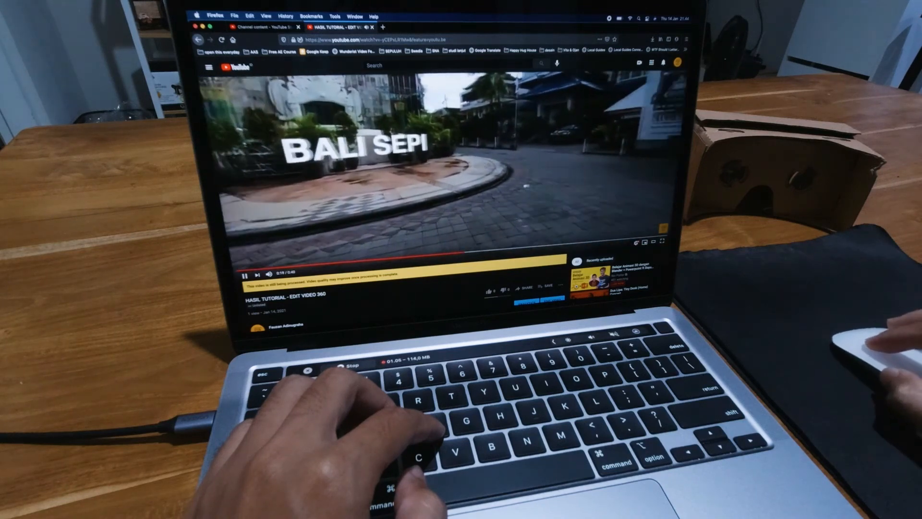
drag(498, 187, 645, 242)
key(f)
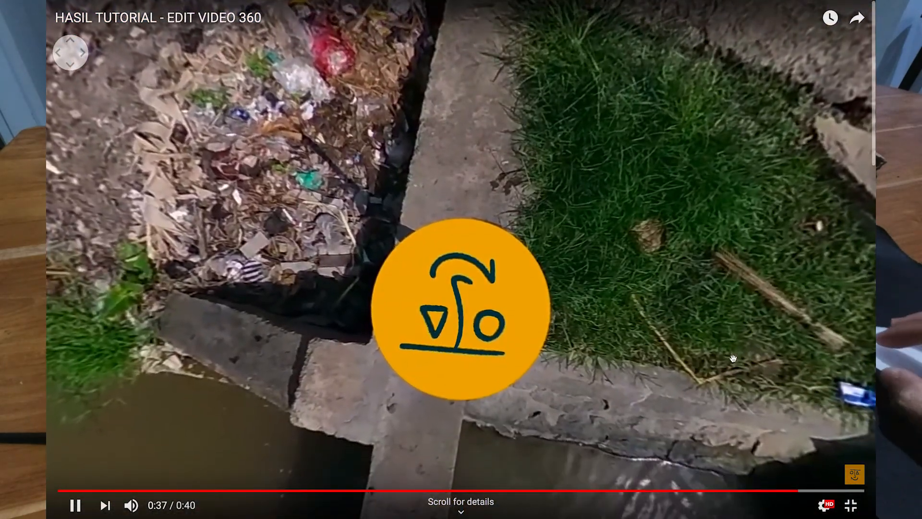
drag(609, 231, 576, 409)
drag(635, 158, 586, 264)
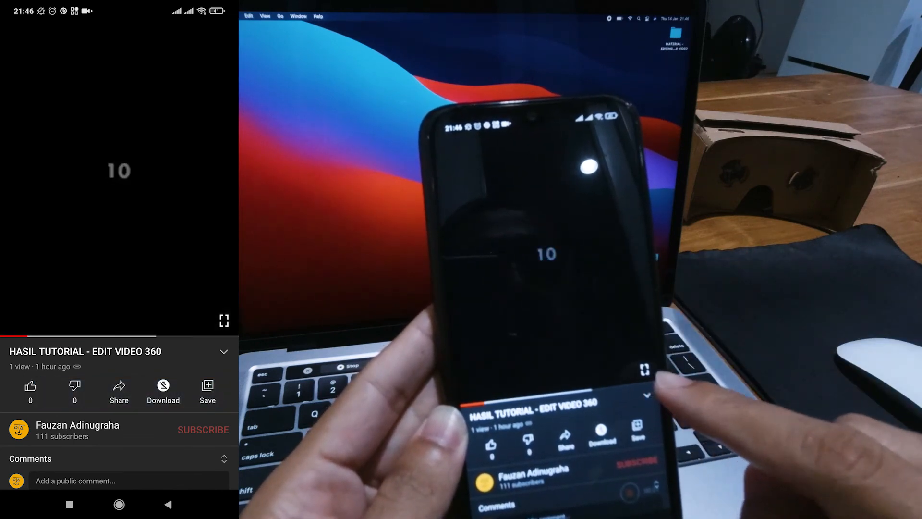
- View HASIL TUTORIAL - EDIT VIDEO 360 in full screen in the YouTube app on the phone
click(224, 321)
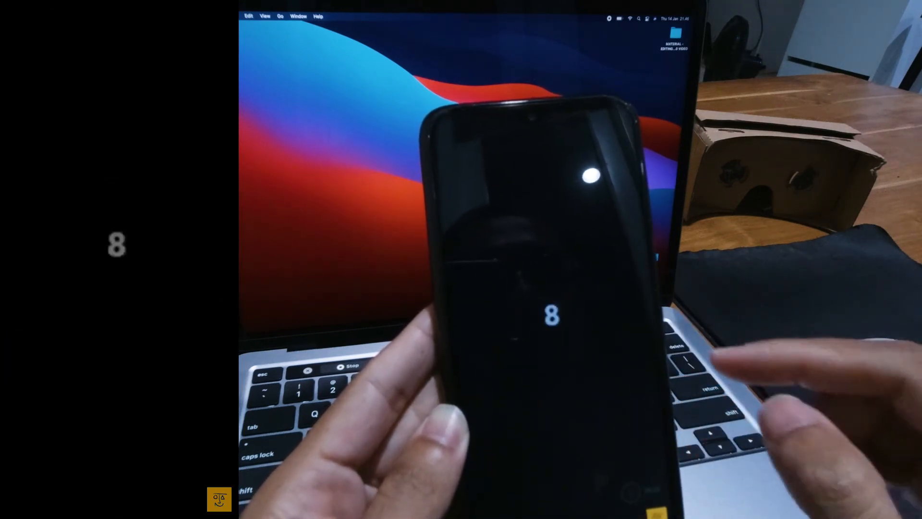